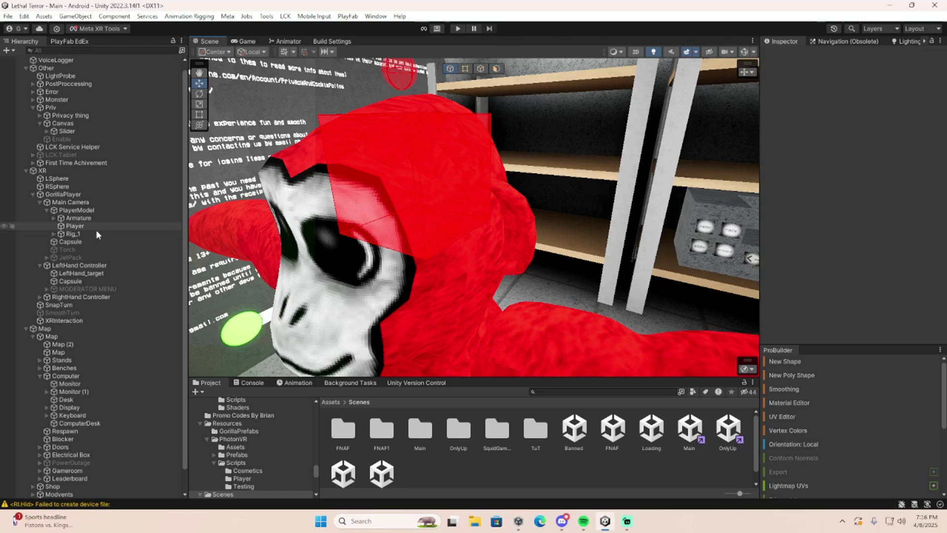
Select RightHand Controller under GorillaPlayer and expand its child objects
{"action": "left_click", "coordinate": [59, 320]}
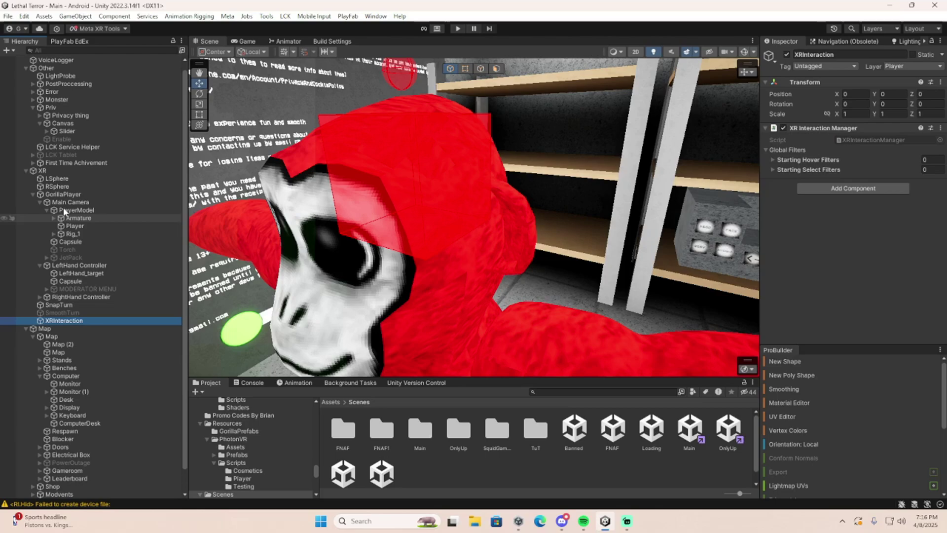
{"action": "key", "text": "s"}
{"action": "right_click_drag", "start_coordinate": [395, 236], "coordinate": [345, 237]}
{"action": "right_click", "coordinate": [51, 336]}
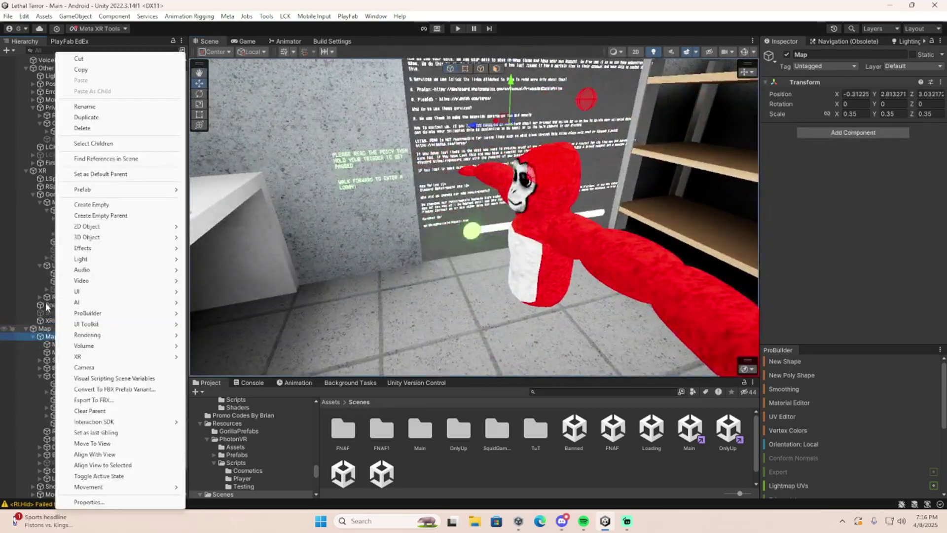
{"action": "left_click", "coordinate": [58, 298]}
{"action": "left_click", "coordinate": [39, 297]}
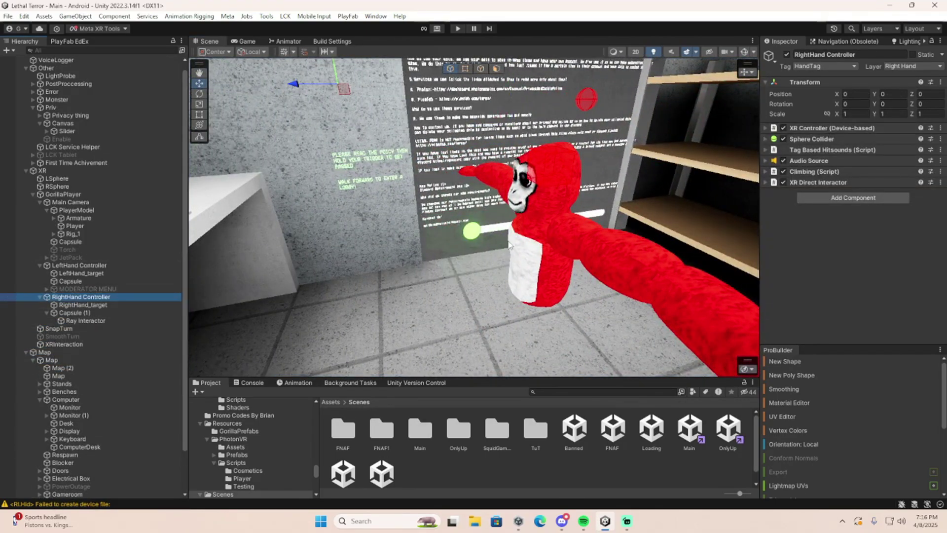
{"action": "key", "text": "d"}
{"action": "right_click_drag", "start_coordinate": [510, 245], "coordinate": [486, 227]}
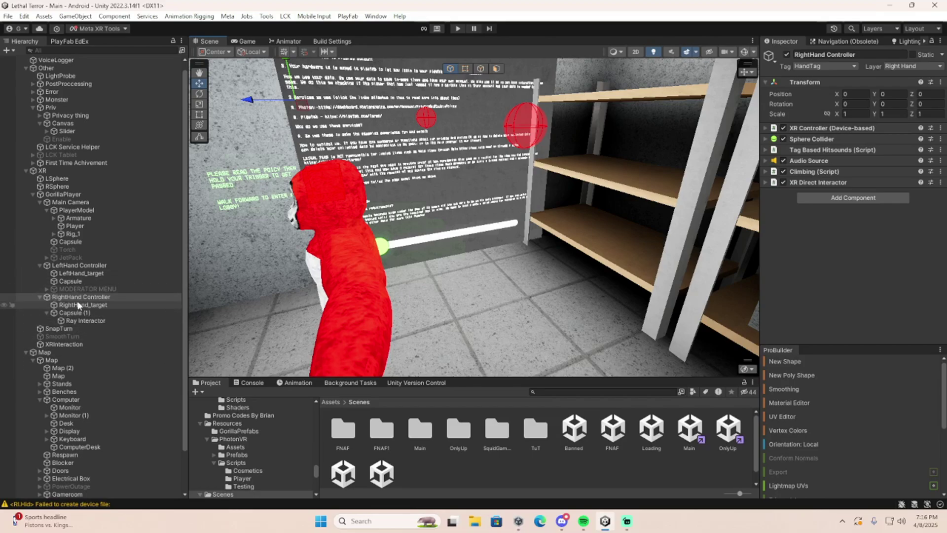
Examine the Ray Interactor object under the right hand's Capsule (1) and the Interaction Manager reference in its XR Ray Interactor
{"action": "left_click", "coordinate": [78, 313]}
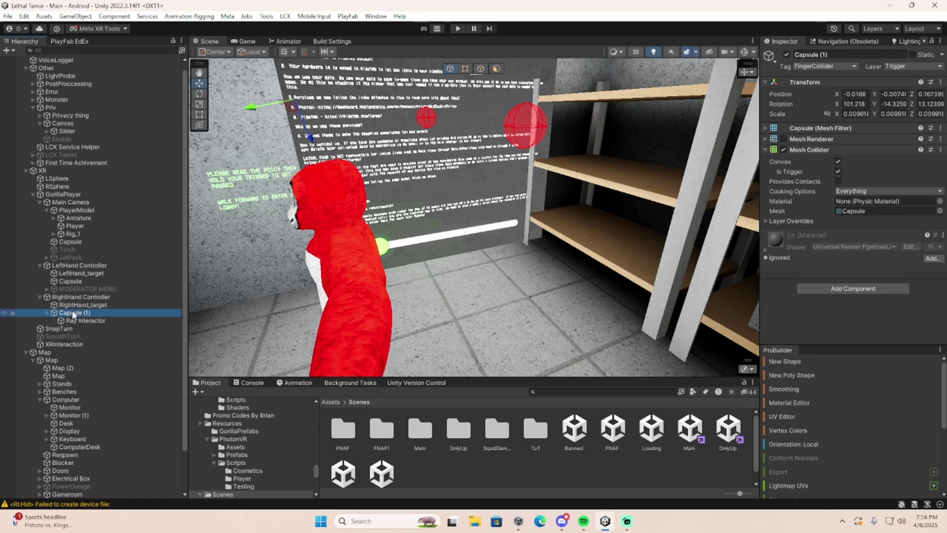
{"action": "right_click", "coordinate": [72, 310]}
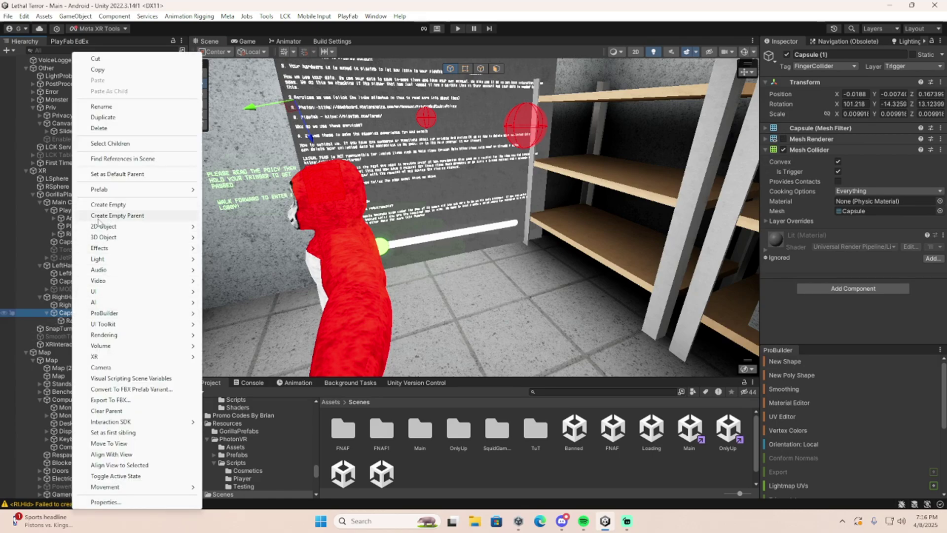
{"action": "left_click", "coordinate": [57, 320]}
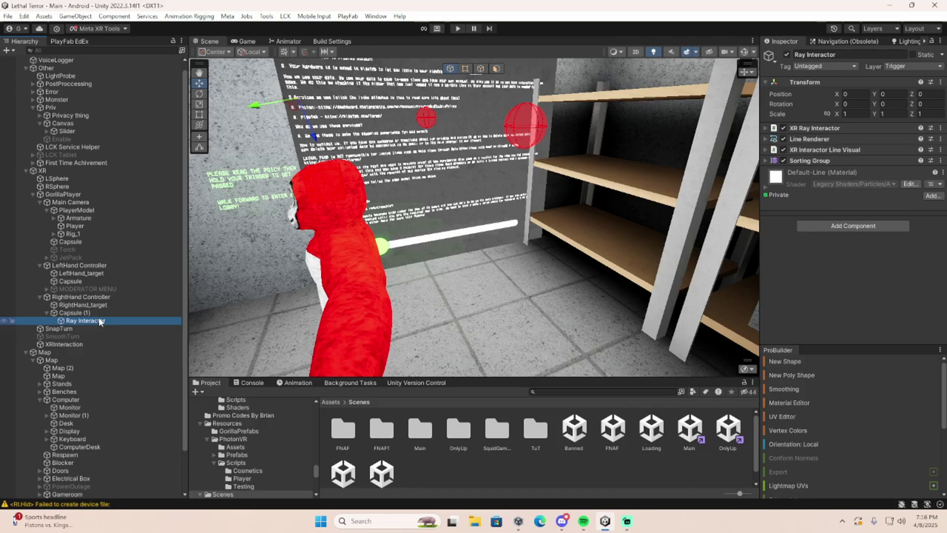
{"action": "left_click", "coordinate": [81, 298]}
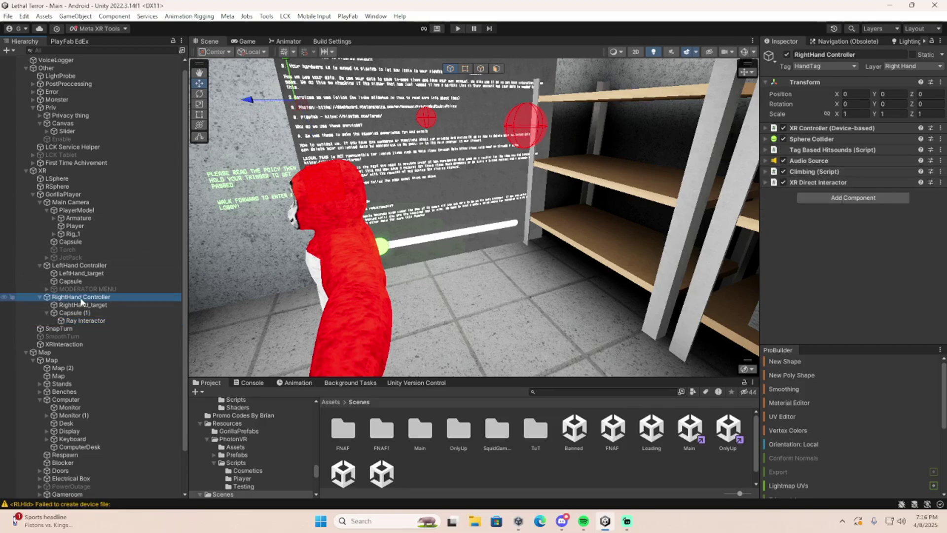
{"action": "left_click", "coordinate": [75, 320]}
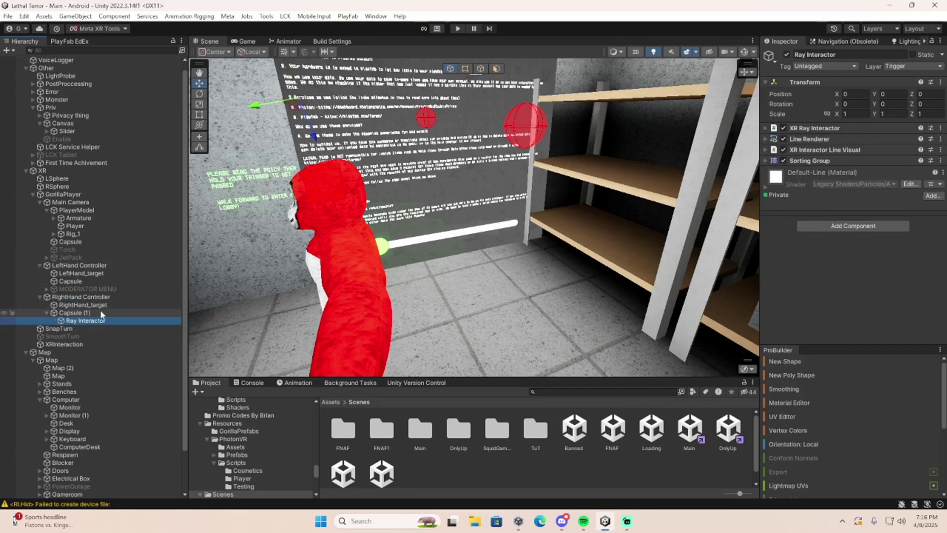
{"action": "left_click", "coordinate": [824, 127]}
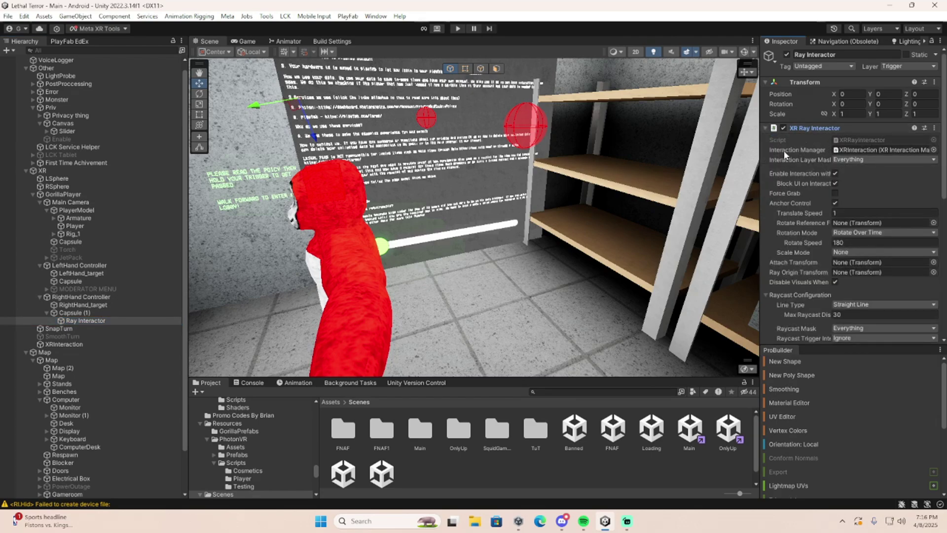
{"action": "left_click", "coordinate": [935, 150]}
{"action": "left_click", "coordinate": [833, 157]}
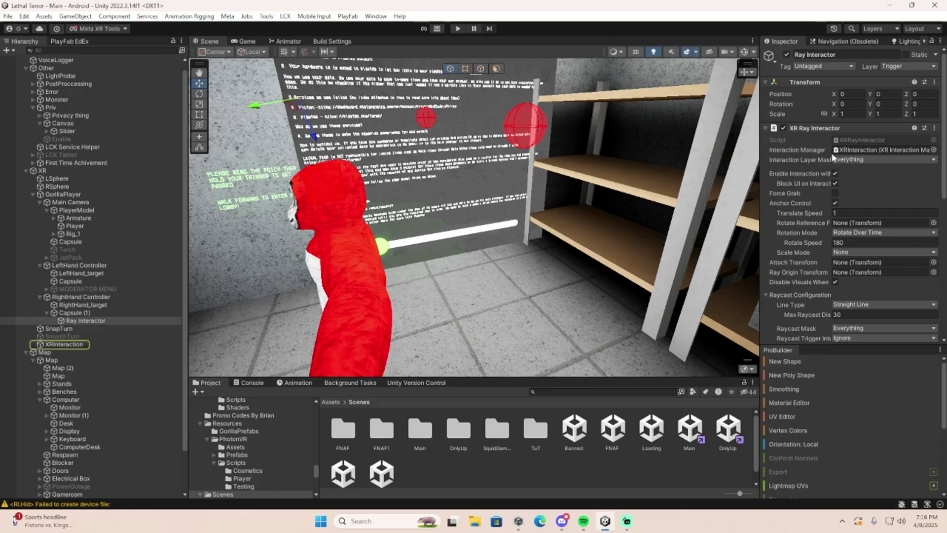
{"action": "left_click", "coordinate": [813, 128]}
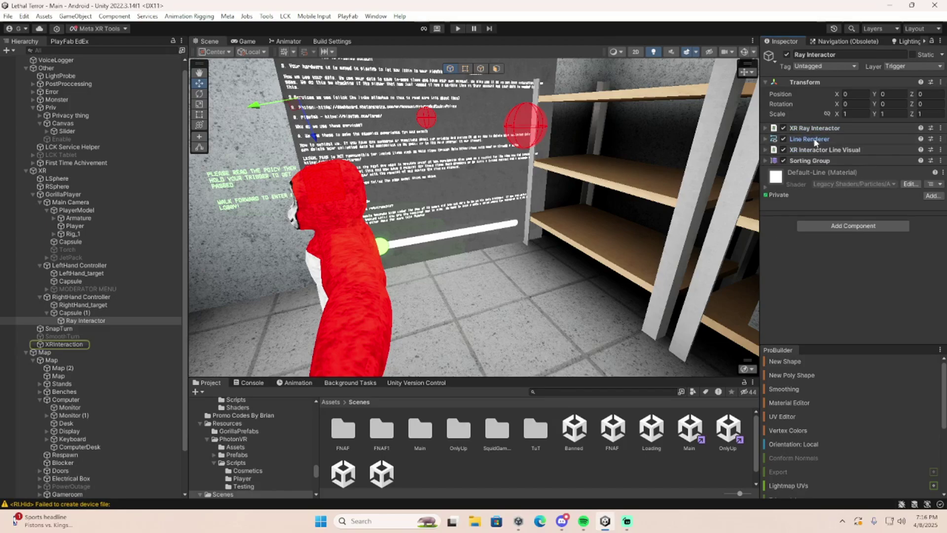
Examine the Ray Interactor's Line Renderer, XR Interactor Line Visual with its invalid color gradient, and Sorting Group settings
{"action": "left_click", "coordinate": [809, 138]}
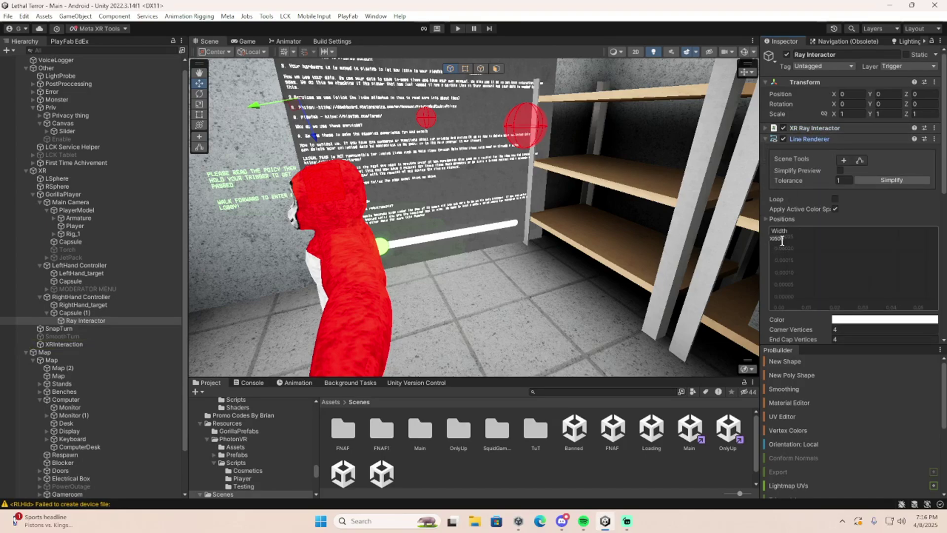
{"action": "left_click", "coordinate": [813, 138]}
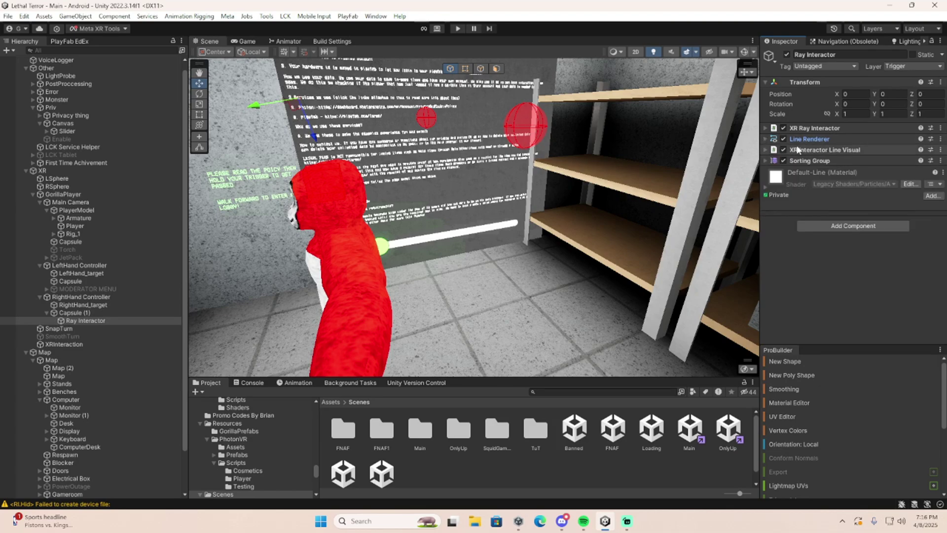
{"action": "left_click", "coordinate": [818, 149]}
{"action": "scroll", "coordinate": [872, 210], "scroll_direction": "down", "scroll_amount": 2}
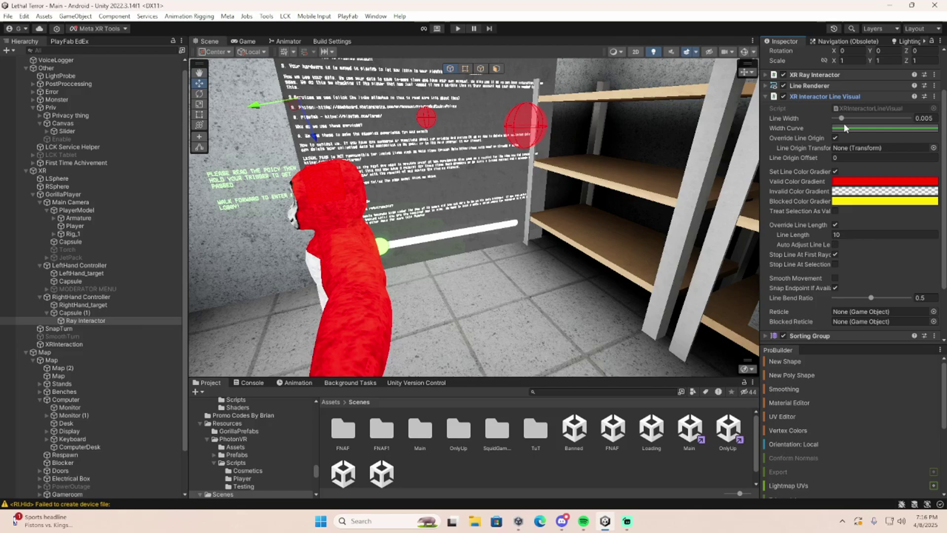
{"action": "left_click", "coordinate": [856, 191]}
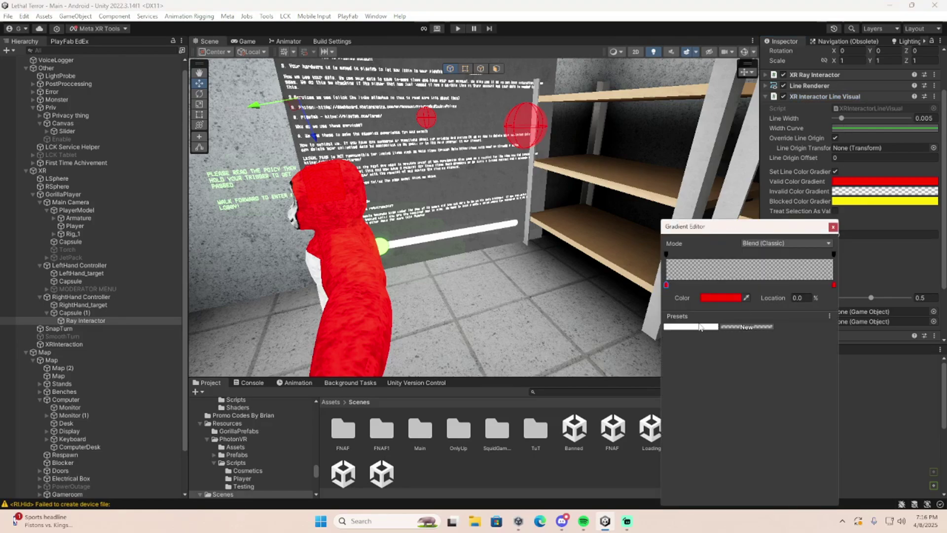
{"action": "left_click", "coordinate": [766, 242]}
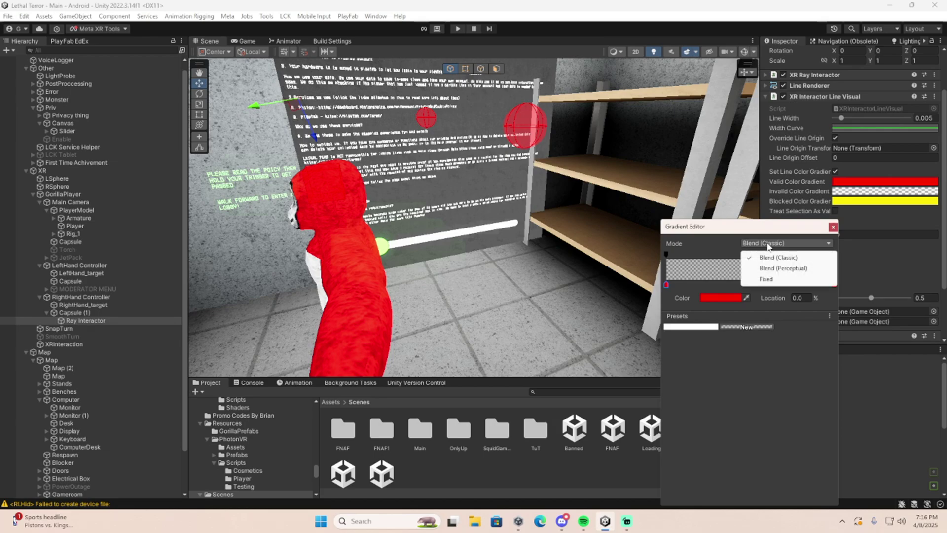
{"action": "left_click", "coordinate": [709, 247]}
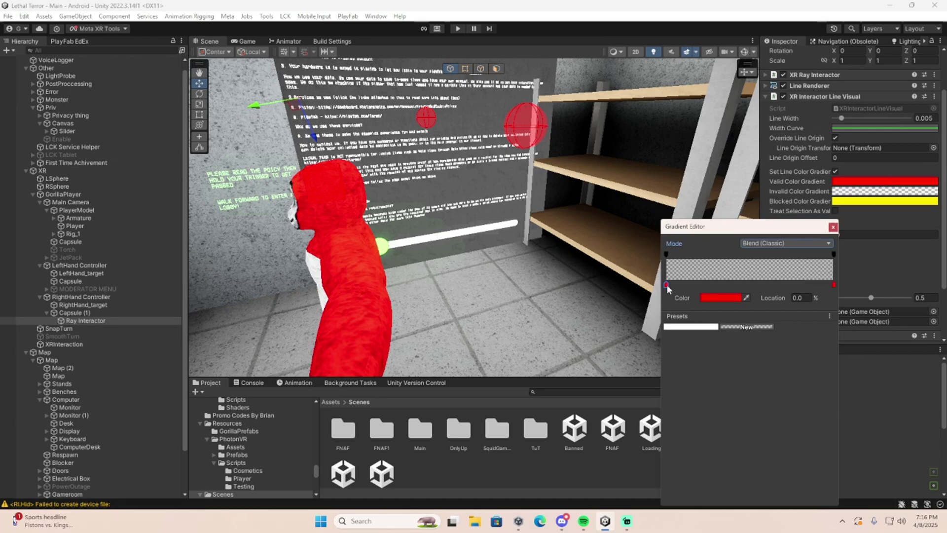
{"action": "left_click", "coordinate": [833, 228]}
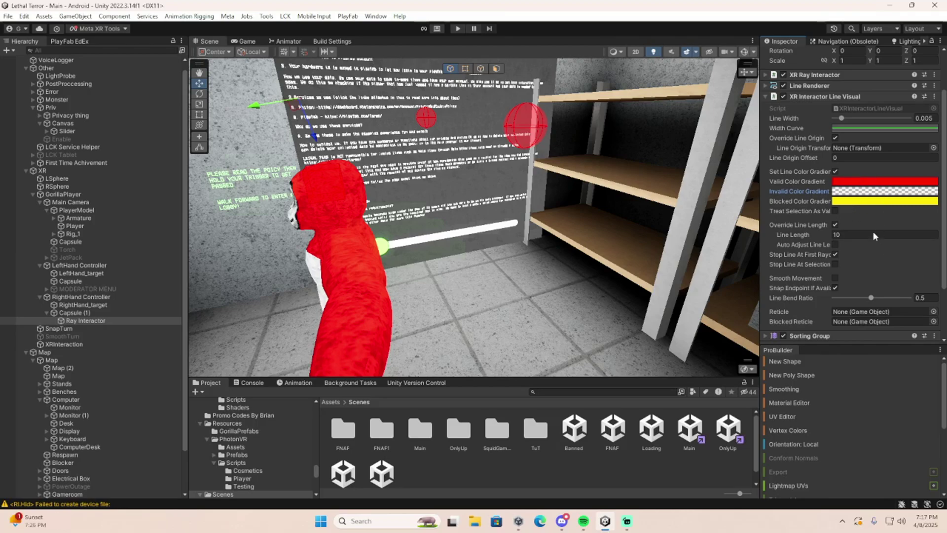
{"action": "scroll", "coordinate": [886, 315], "scroll_direction": "down", "scroll_amount": 4}
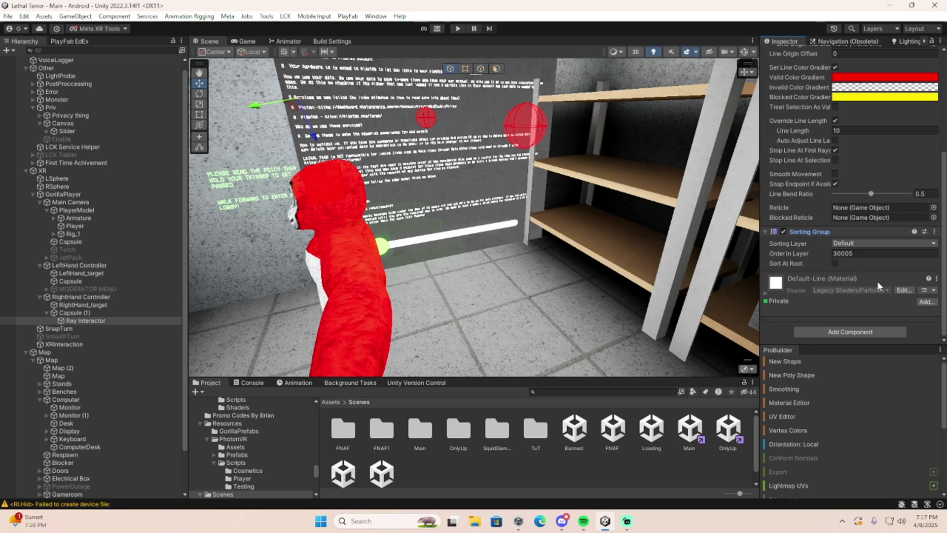
{"action": "scroll", "coordinate": [834, 240], "scroll_direction": "up", "scroll_amount": 5}
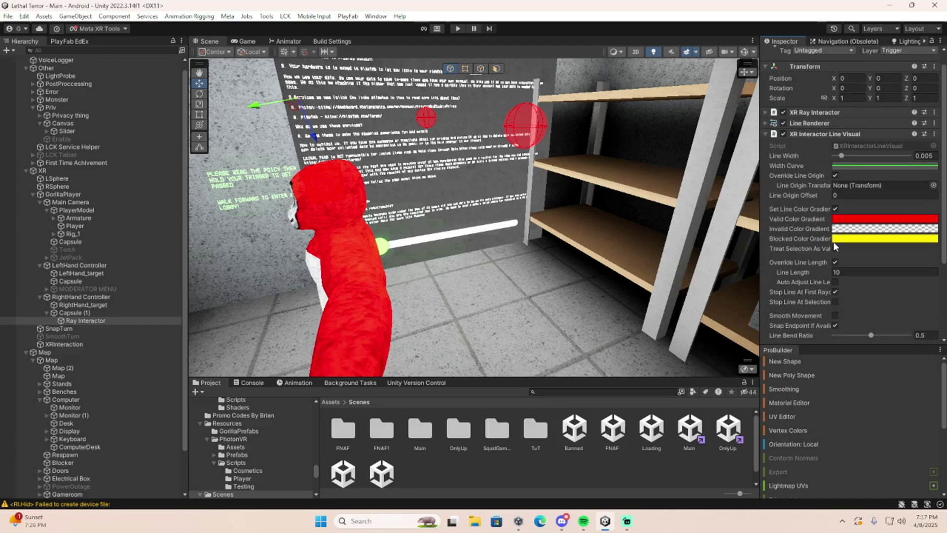
{"action": "left_click", "coordinate": [799, 133]}
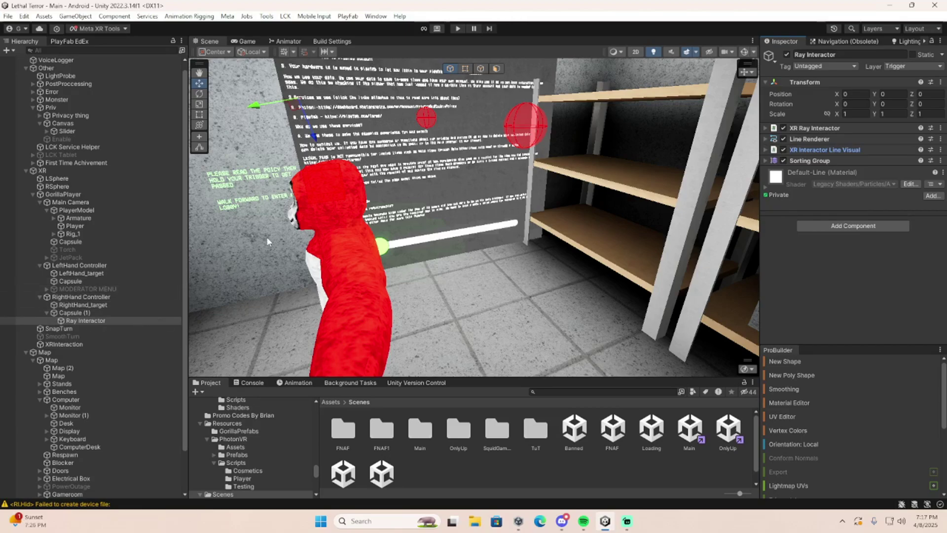
Collapse the RightHand Controller and add a UI Panel as a child of the LeftHand Controller
{"action": "right_click_drag", "start_coordinate": [458, 234], "coordinate": [385, 221]}
{"action": "left_click", "coordinate": [64, 297]}
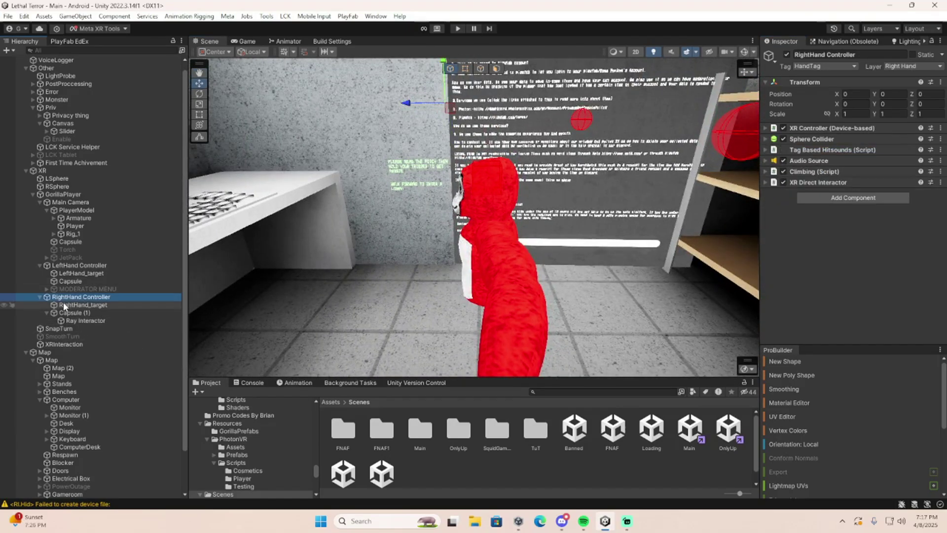
{"action": "left_click", "coordinate": [39, 297]}
{"action": "left_click", "coordinate": [90, 266]}
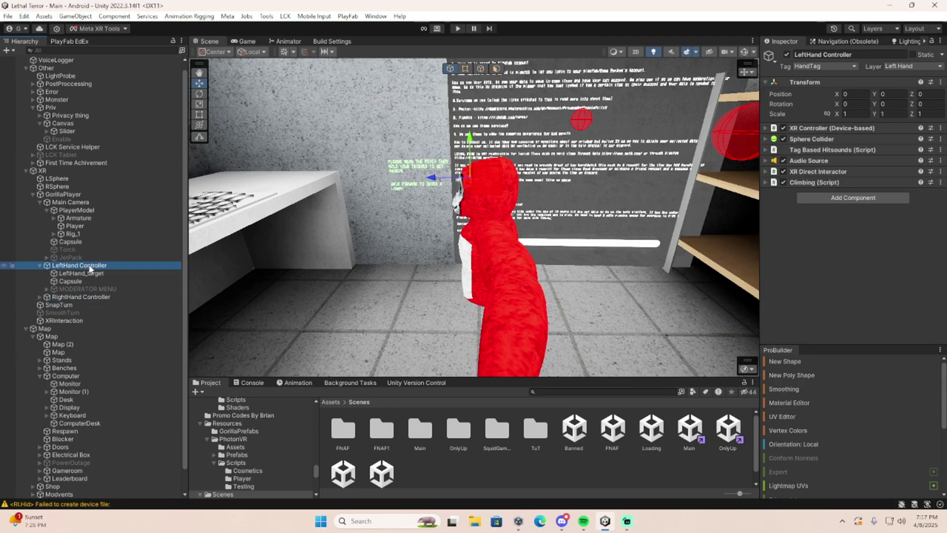
{"action": "right_click", "coordinate": [91, 267]}
{"action": "mouse_move", "coordinate": [118, 282]}
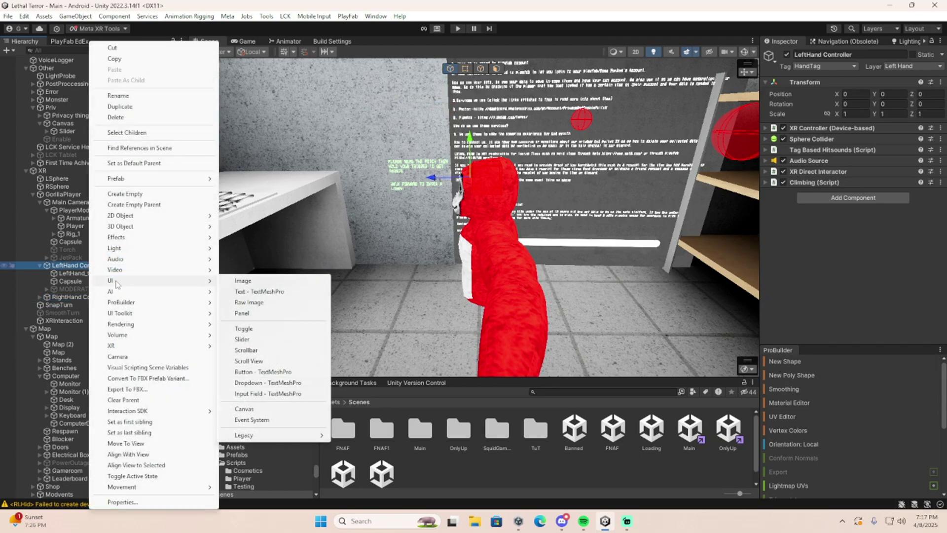
{"action": "left_click", "coordinate": [272, 313]}
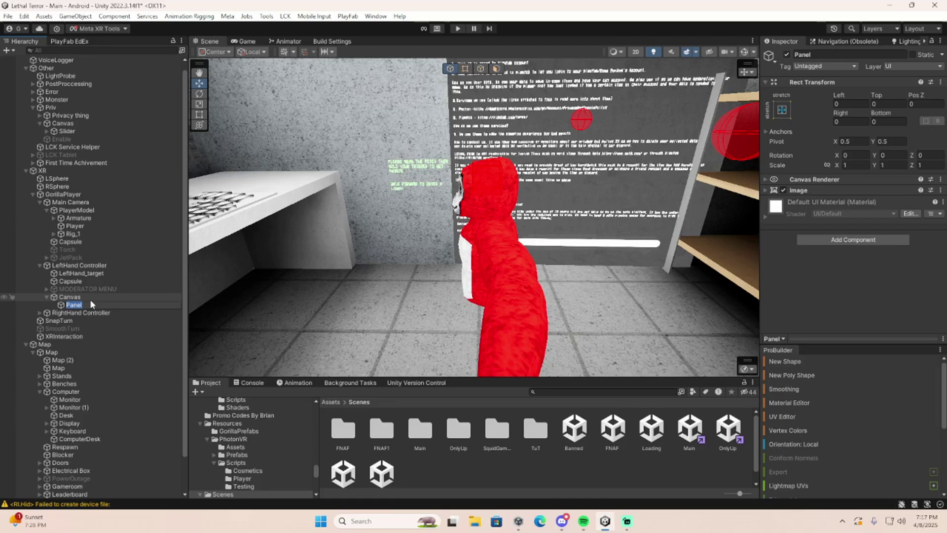
Set the new Canvas's render mode to World Space and add a Tracked Device Graphic Raycaster component to it
{"action": "left_click", "coordinate": [88, 298]}
{"action": "left_click", "coordinate": [869, 201]}
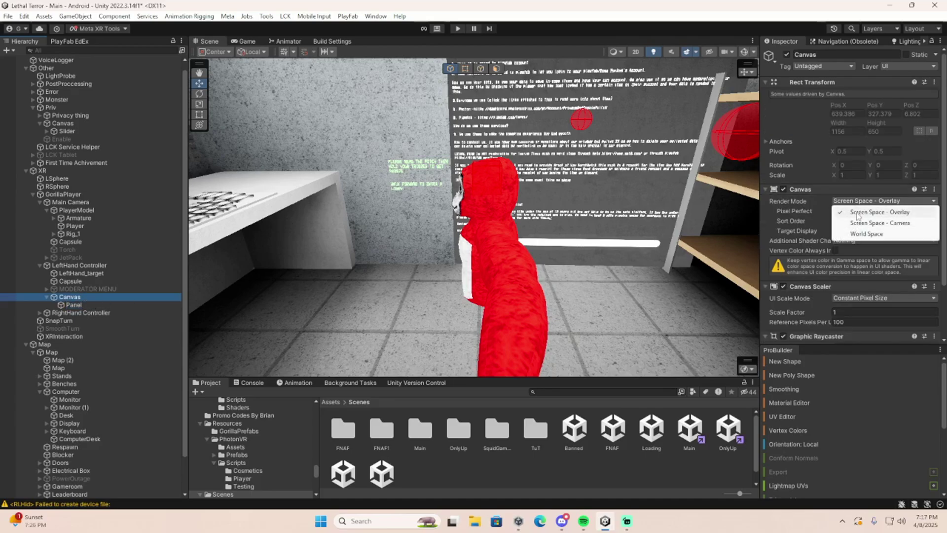
{"action": "left_click", "coordinate": [858, 230]}
{"action": "scroll", "coordinate": [861, 238], "scroll_direction": "down", "scroll_amount": 3}
{"action": "left_click", "coordinate": [841, 331]}
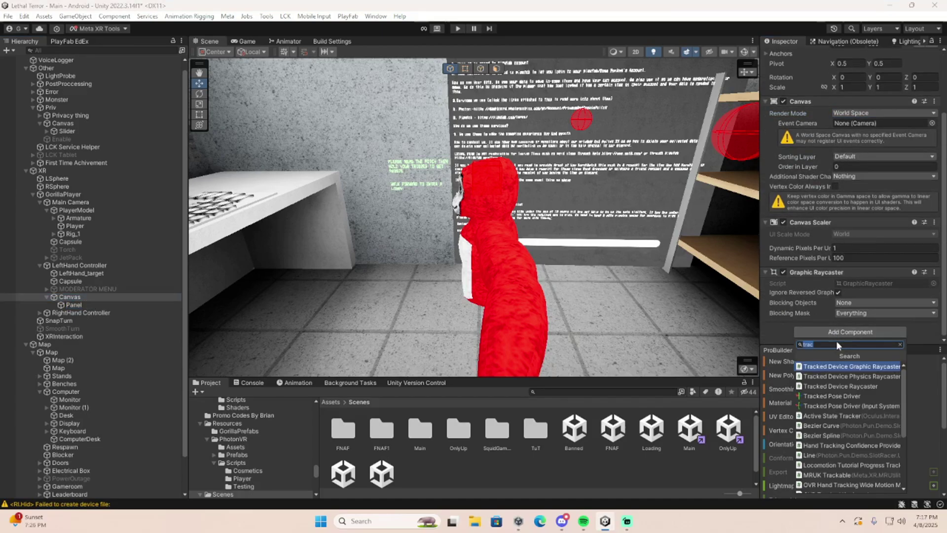
{"action": "left_click", "coordinate": [830, 367]}
Scale the new Canvas's Panel down uniformly to about 0.04
{"action": "right_click_drag", "start_coordinate": [494, 222], "coordinate": [404, 183]}
{"action": "key", "text": "s"}
{"action": "key", "text": "a"}
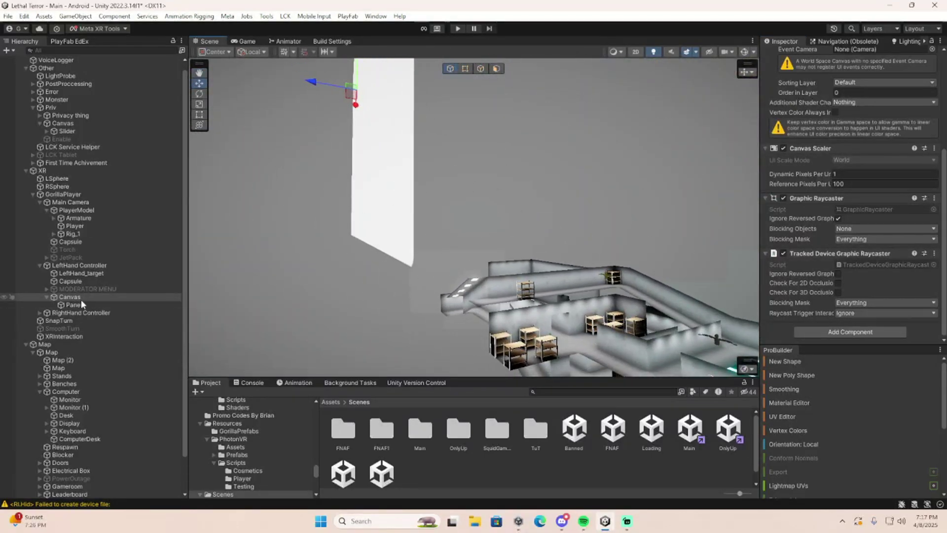
{"action": "left_click", "coordinate": [74, 304]}
{"action": "right_click_drag", "start_coordinate": [360, 207], "coordinate": [321, 148]}
{"action": "key", "text": "a"}
{"action": "left_click", "coordinate": [199, 104]}
{"action": "left_click_drag", "start_coordinate": [324, 155], "coordinate": [292, 166]}
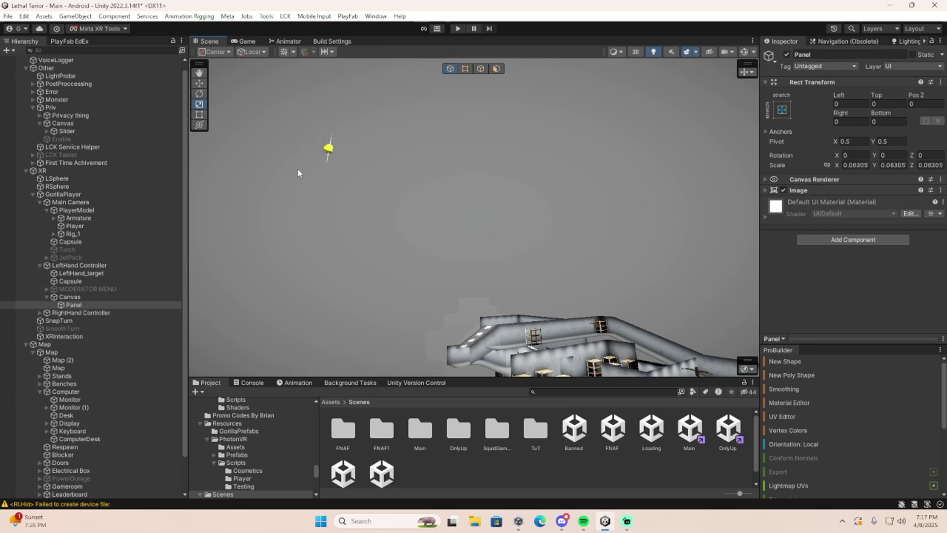
{"action": "right_click_drag", "start_coordinate": [292, 167], "coordinate": [528, 223]}
{"action": "key", "text": "w"}
Copy the Rect Transform data of MODERATOR MENU's Panel, paste onto the new Canvas's Panel, and frame that panel in the scene
{"action": "left_click", "coordinate": [88, 289]}
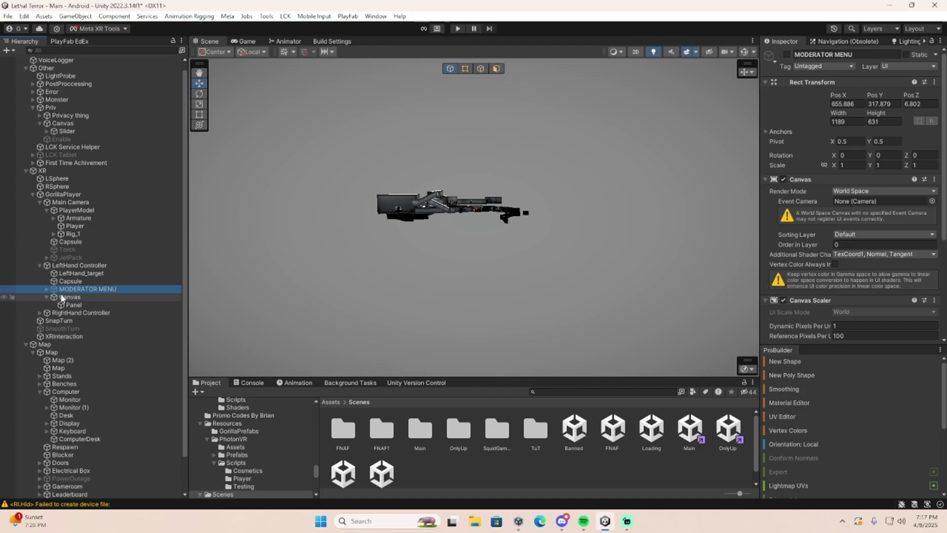
{"action": "left_click", "coordinate": [47, 289]}
{"action": "left_click", "coordinate": [74, 297]}
{"action": "right_click", "coordinate": [810, 84]}
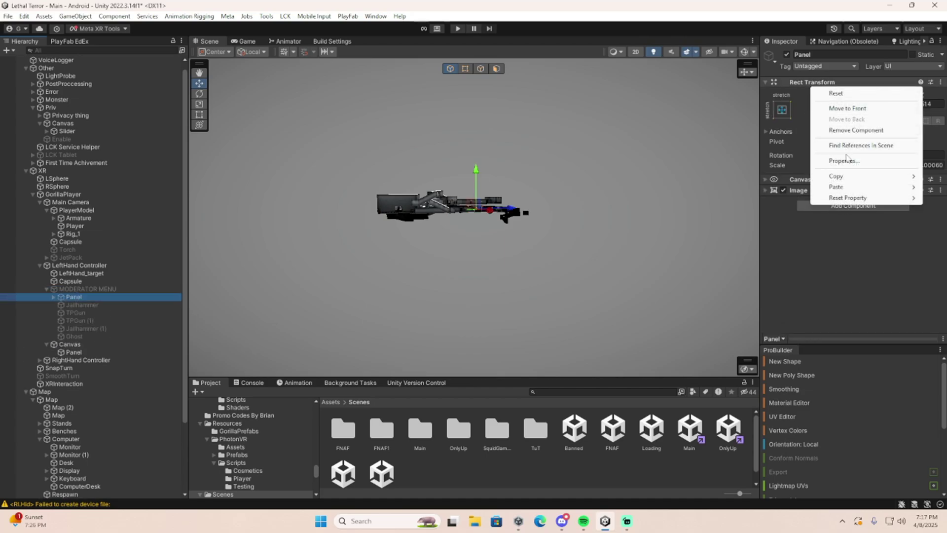
{"action": "mouse_move", "coordinate": [846, 178]}
{"action": "left_click", "coordinate": [759, 213]}
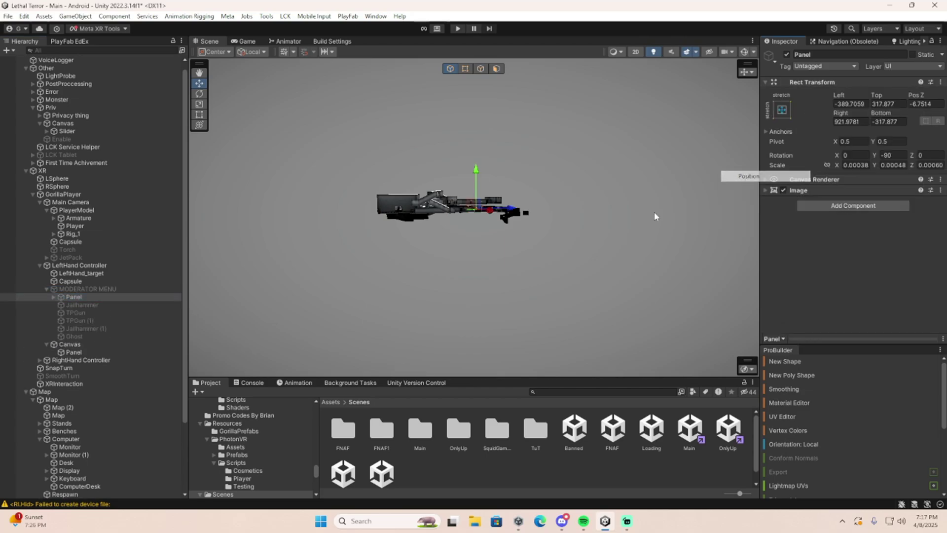
{"action": "left_click", "coordinate": [74, 352]}
{"action": "right_click", "coordinate": [810, 84]}
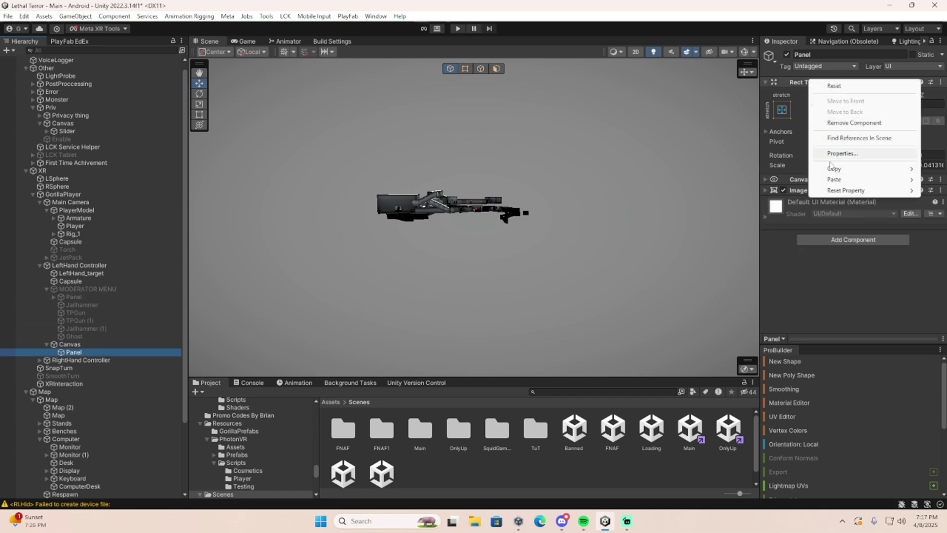
{"action": "mouse_move", "coordinate": [833, 179]}
{"action": "left_click", "coordinate": [739, 244]}
{"action": "key", "text": "f"}
{"action": "right_click_drag", "start_coordinate": [205, 151], "coordinate": [368, 157]}
{"action": "left_click_drag", "start_coordinate": [367, 158], "coordinate": [492, 195], "text": "alt"}
{"action": "right_click_drag", "start_coordinate": [491, 194], "coordinate": [471, 152]}
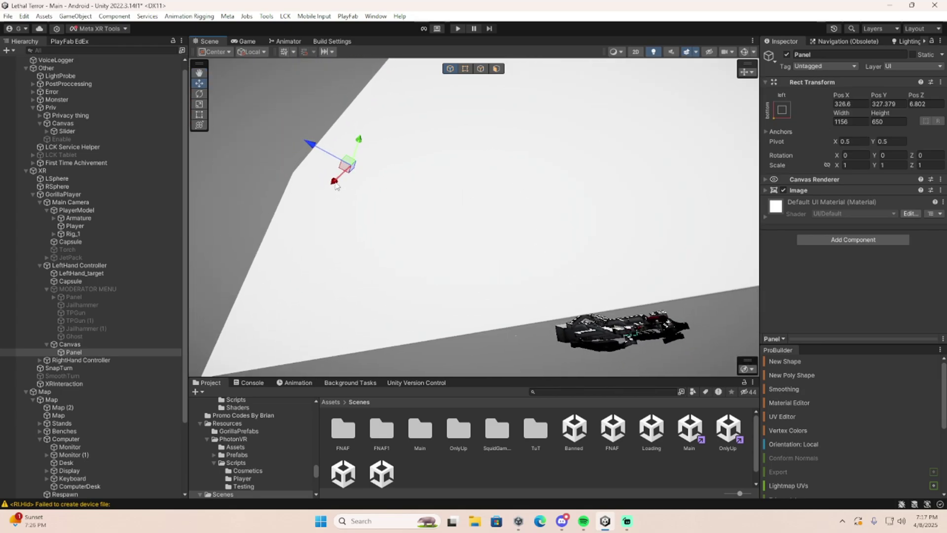
Move the new Canvas's Panel toward the map, to about X 207.4, Y 26.8, Z -58.6, and scale it uniformly to about -0.0076
{"action": "left_click_drag", "start_coordinate": [332, 182], "coordinate": [356, 281]}
{"action": "right_click_drag", "start_coordinate": [356, 281], "coordinate": [365, 300]}
{"action": "left_click_drag", "start_coordinate": [377, 185], "coordinate": [378, 244]}
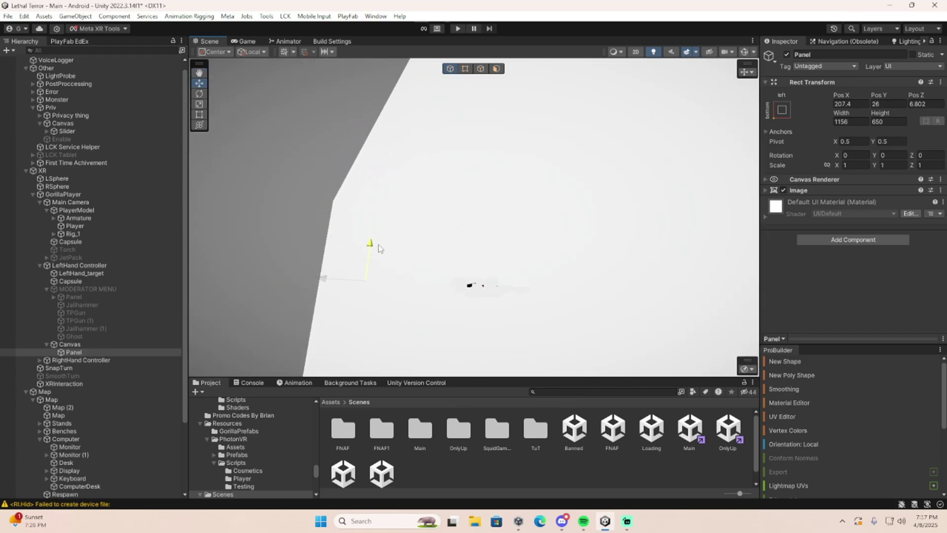
{"action": "left_click_drag", "start_coordinate": [331, 279], "coordinate": [430, 299]}
{"action": "right_click_drag", "start_coordinate": [430, 298], "coordinate": [452, 296]}
{"action": "left_click_drag", "start_coordinate": [452, 296], "coordinate": [472, 214], "text": "alt"}
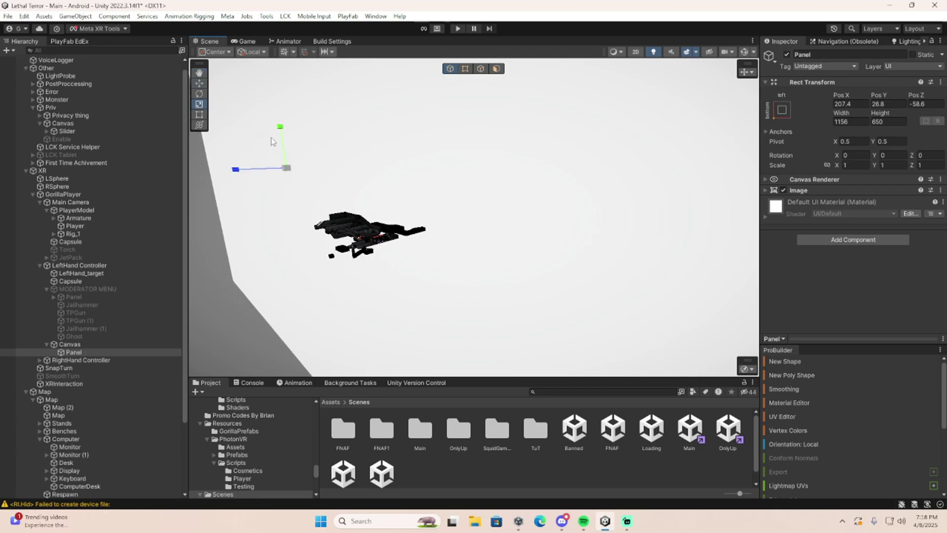
{"action": "mouse_move", "coordinate": [286, 168]}
{"action": "left_mouse_down"}
{"action": "mouse_move", "coordinate": [250, 186]}
{"action": "mouse_move", "coordinate": [291, 174]}
{"action": "mouse_move", "coordinate": [282, 173]}
{"action": "left_mouse_up"}
Move the Panel into the room beside the player model, to about X -41.6, Y -23.5, Z -27.1
{"action": "left_click", "coordinate": [199, 84]}
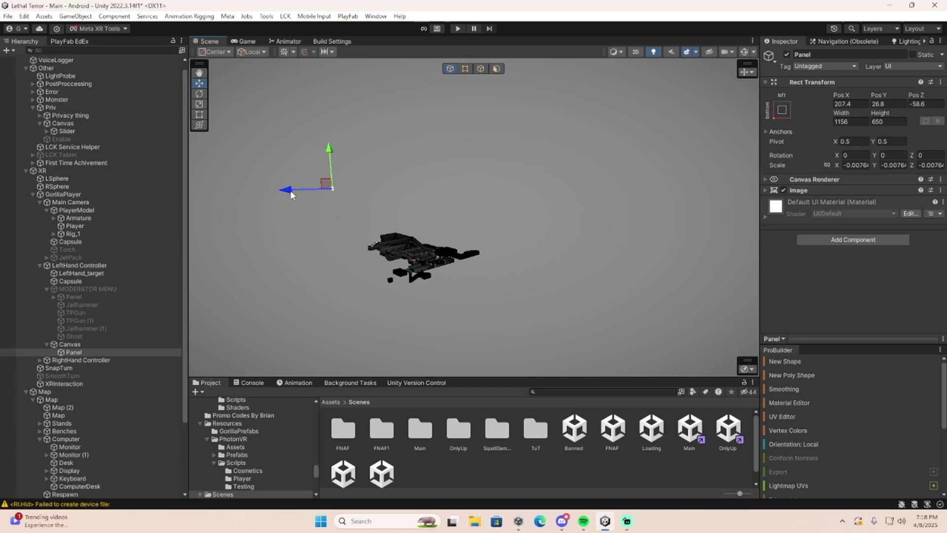
{"action": "mouse_move", "coordinate": [290, 191]}
{"action": "right_mouse_down"}
{"action": "mouse_move", "coordinate": [333, 182]}
{"action": "mouse_move", "coordinate": [298, 195]}
{"action": "right_mouse_up"}
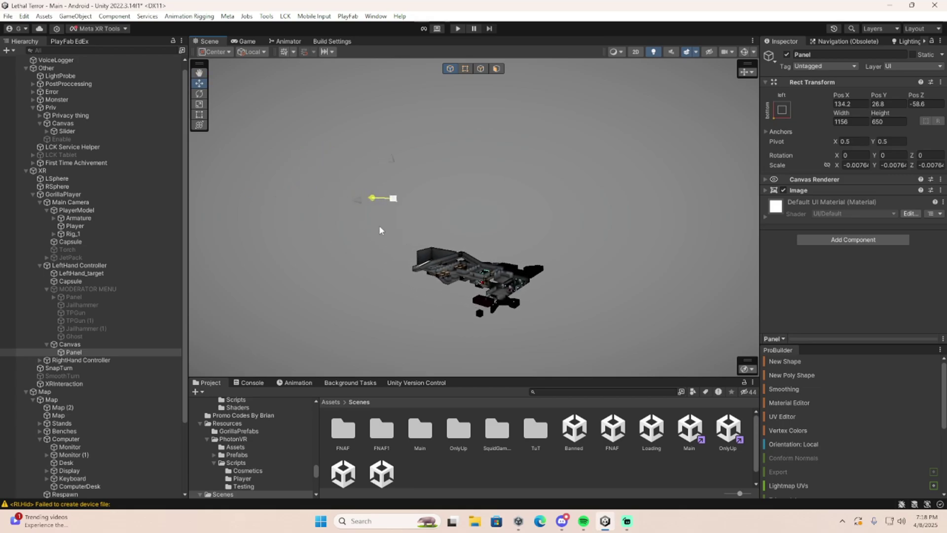
{"action": "left_click_drag", "start_coordinate": [508, 167], "coordinate": [507, 247]}
{"action": "right_click_drag", "start_coordinate": [507, 247], "coordinate": [479, 234]}
{"action": "key", "text": "w"}
{"action": "left_click_drag", "start_coordinate": [471, 226], "coordinate": [466, 207]}
{"action": "left_click_drag", "start_coordinate": [454, 245], "coordinate": [373, 306]}
{"action": "key", "text": "w"}
{"action": "right_click_drag", "start_coordinate": [370, 309], "coordinate": [408, 187]}
{"action": "key", "text": "w"}
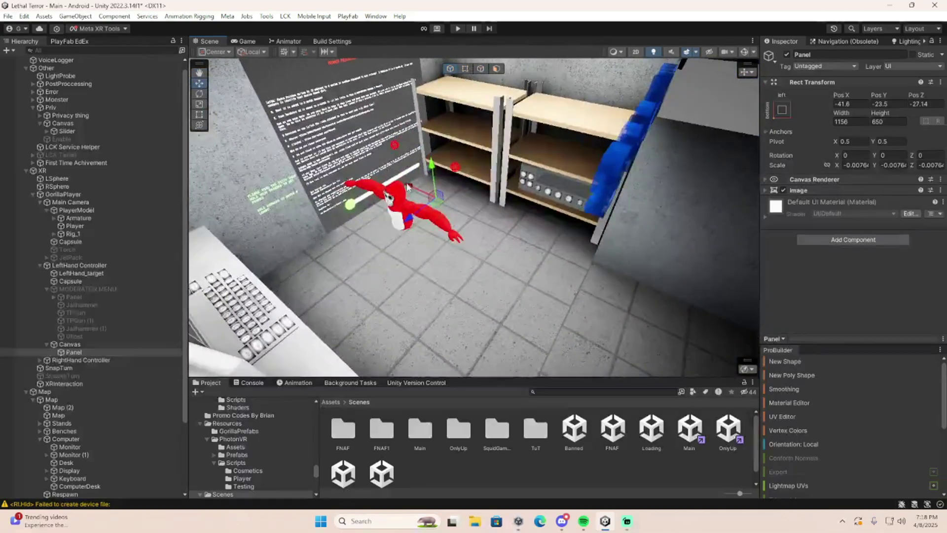
Move the Panel to the player's outstretched hand, about X -59.7, Y -3.2, Z -7.1, and shrink its scale to about -0.0012
{"action": "left_click_drag", "start_coordinate": [476, 247], "coordinate": [414, 369]}
{"action": "left_click_drag", "start_coordinate": [413, 296], "coordinate": [288, 69]}
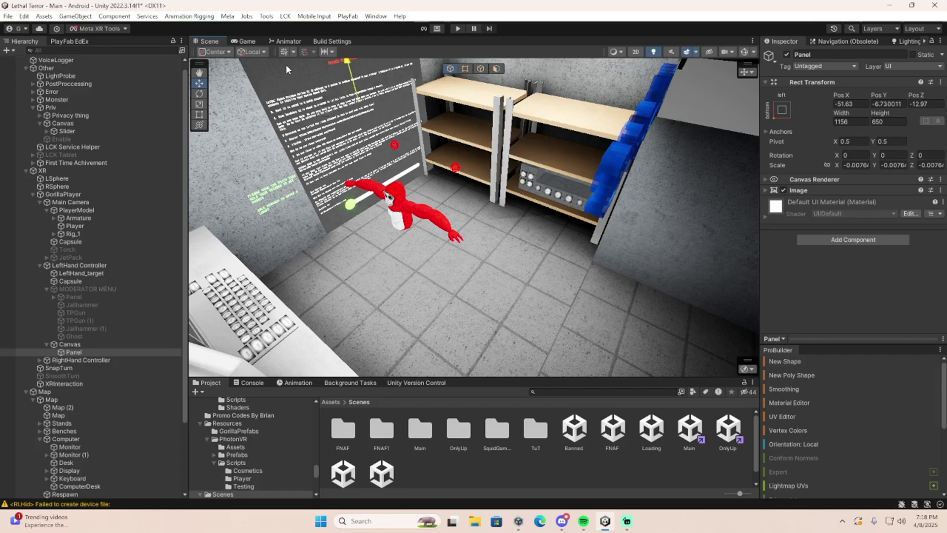
{"action": "left_click_drag", "start_coordinate": [334, 92], "coordinate": [381, 315]}
{"action": "left_click_drag", "start_coordinate": [358, 239], "coordinate": [320, 158]}
{"action": "left_click", "coordinate": [200, 104]}
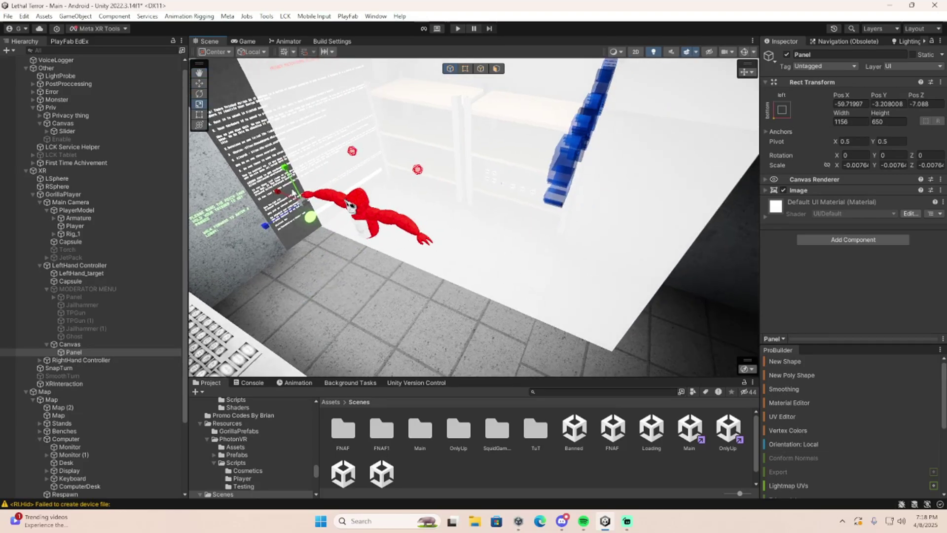
{"action": "left_click_drag", "start_coordinate": [299, 207], "coordinate": [274, 220]}
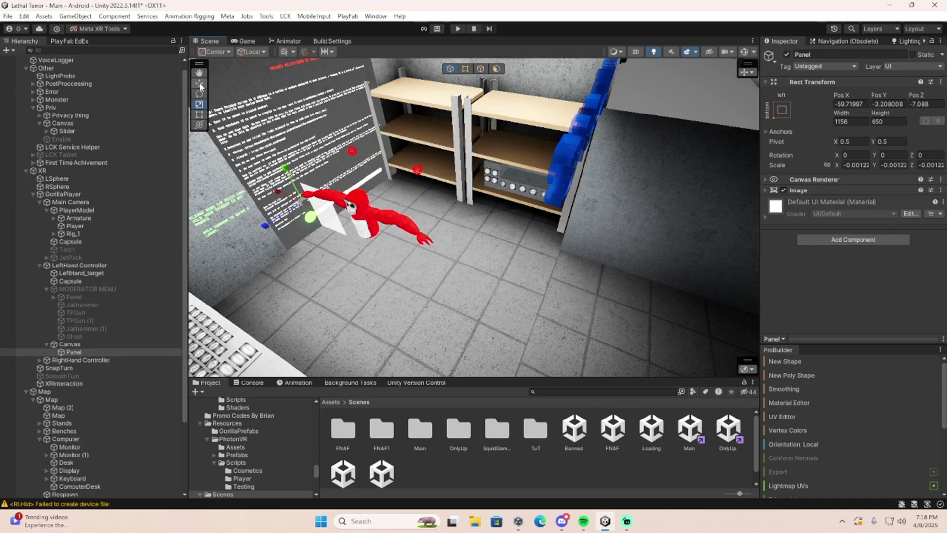
Shift the Panel to about X -61.4, Y -2.2 and narrow it, scaling to about -0.0003 in X and -0.0008 in Y
{"action": "left_click_drag", "start_coordinate": [293, 171], "coordinate": [362, 167]}
{"action": "right_click_drag", "start_coordinate": [361, 167], "coordinate": [387, 197]}
{"action": "left_click_drag", "start_coordinate": [383, 167], "coordinate": [385, 169]}
{"action": "left_click_drag", "start_coordinate": [347, 200], "coordinate": [256, 111]}
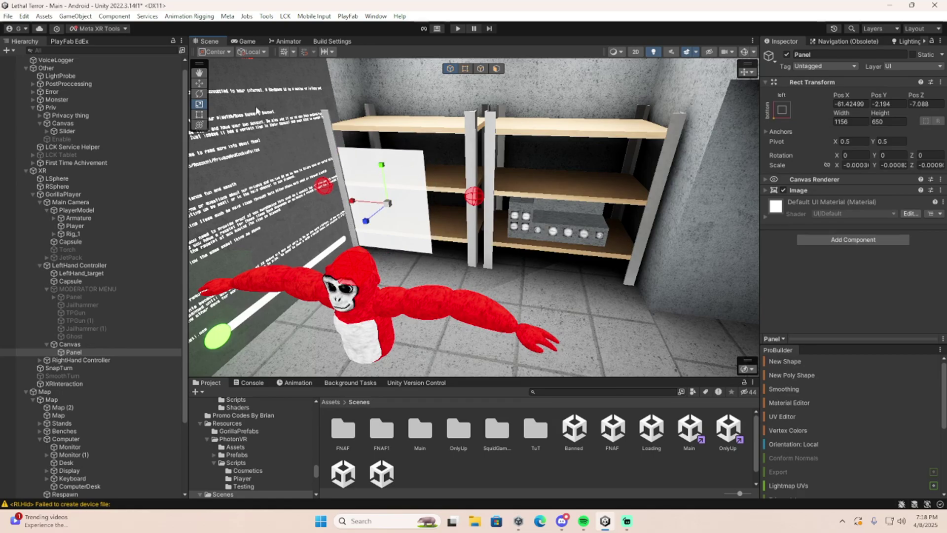
Position the Panel in front of the player's camera at about Y -2.3, Z -6.06, checking the placement in the Game view
{"action": "left_click_drag", "start_coordinate": [364, 218], "coordinate": [318, 346]}
{"action": "right_click_drag", "start_coordinate": [318, 345], "coordinate": [237, 296]}
{"action": "left_click", "coordinate": [243, 41]}
{"action": "left_click", "coordinate": [209, 41]}
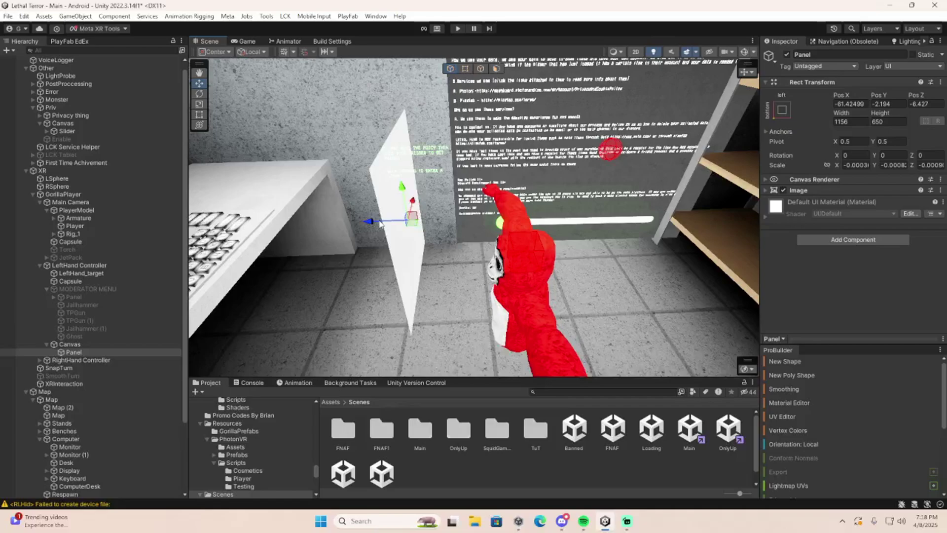
{"action": "left_click", "coordinate": [245, 41]}
{"action": "left_click", "coordinate": [209, 41]}
{"action": "right_click_drag", "start_coordinate": [439, 217], "coordinate": [456, 200]}
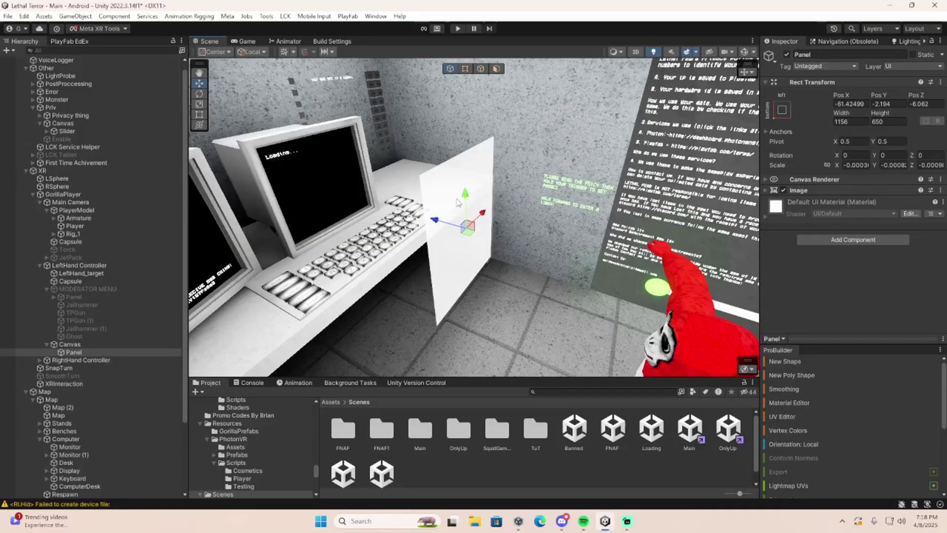
{"action": "left_click_drag", "start_coordinate": [465, 195], "coordinate": [467, 216]}
{"action": "right_click_drag", "start_coordinate": [466, 215], "coordinate": [457, 219]}
{"action": "left_click", "coordinate": [247, 41]}
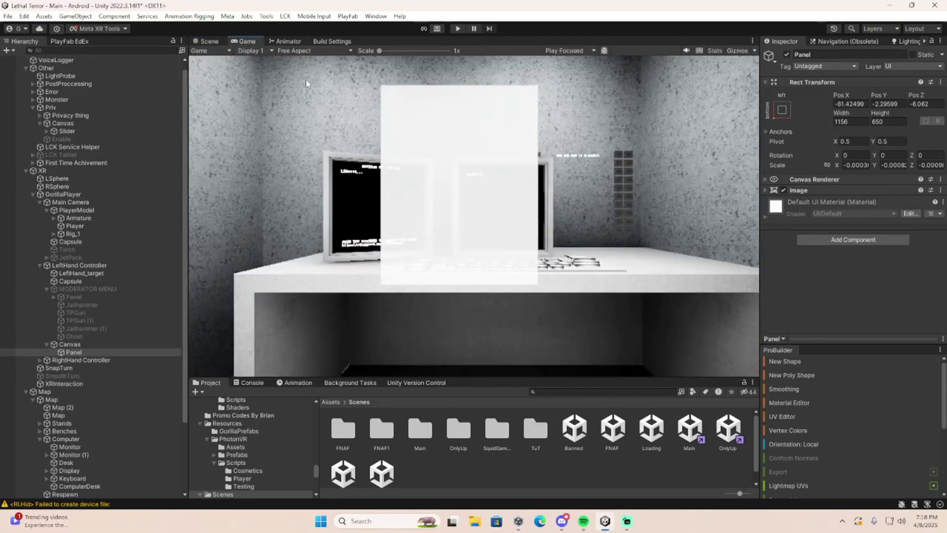
{"action": "left_click", "coordinate": [203, 41]}
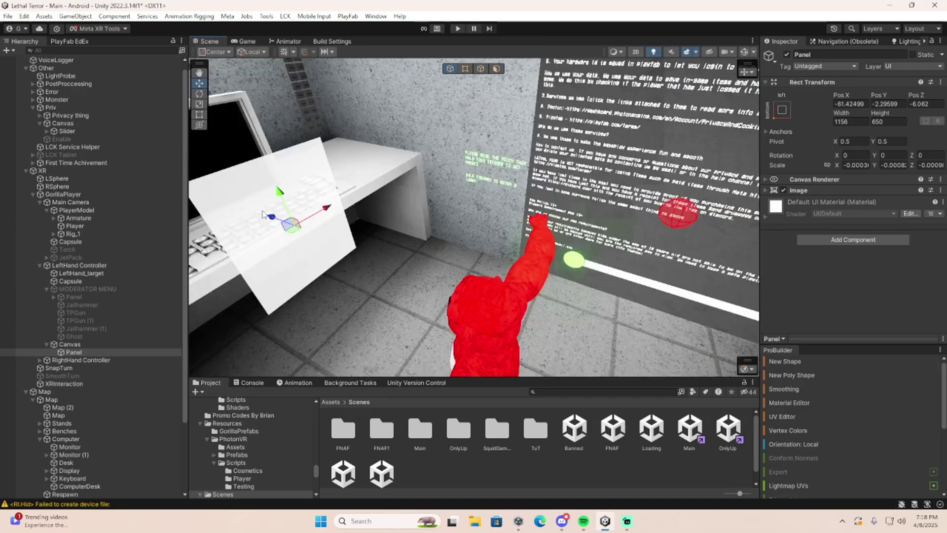
Review the Canvas's components and assign the Blue material to the Panel's Image
{"action": "left_click", "coordinate": [70, 344]}
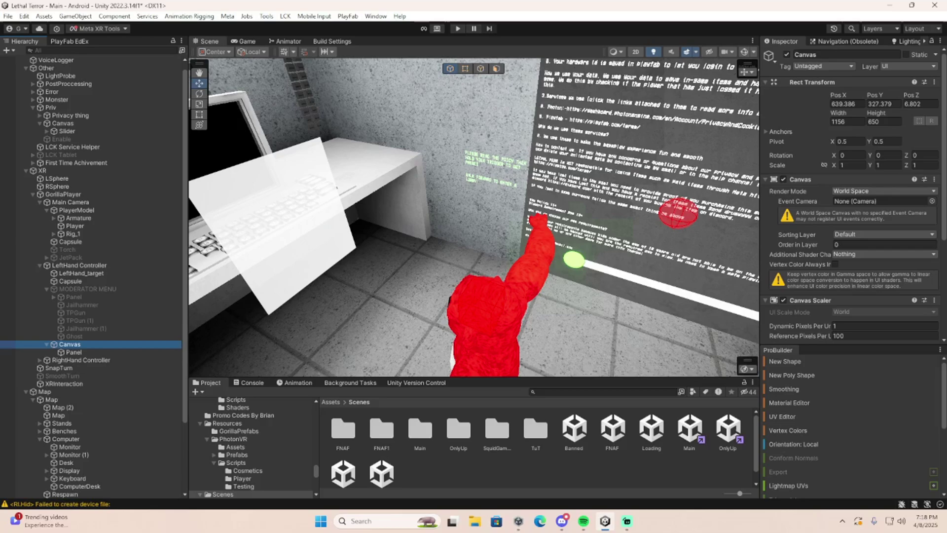
{"action": "scroll", "coordinate": [896, 299], "scroll_direction": "down", "scroll_amount": 5}
{"action": "scroll", "coordinate": [897, 299], "scroll_direction": "up", "scroll_amount": 5}
{"action": "left_click", "coordinate": [74, 351]}
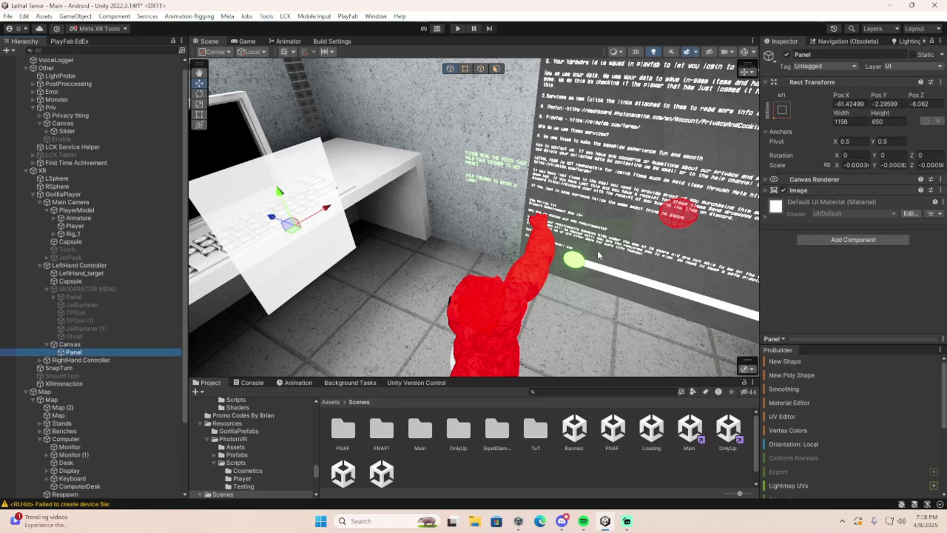
{"action": "key", "text": "f"}
{"action": "left_click", "coordinate": [801, 189]}
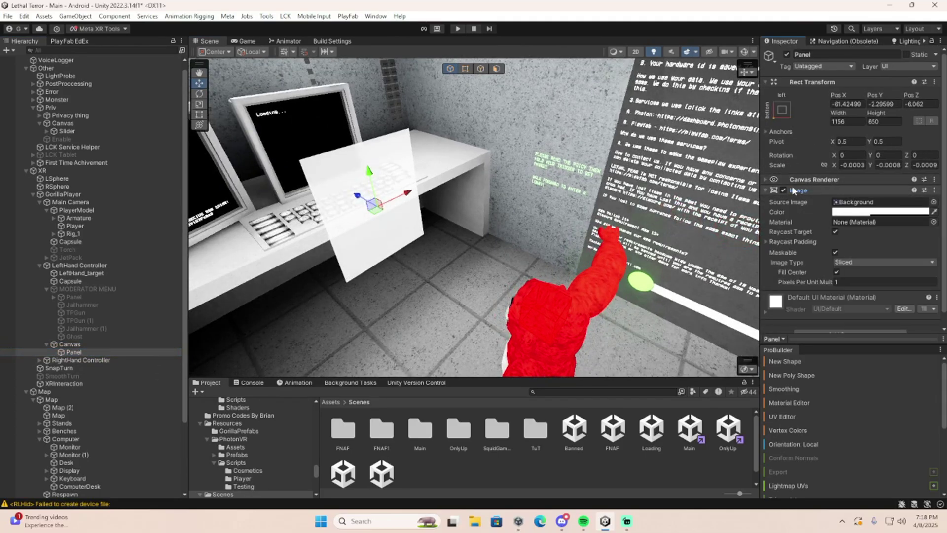
{"action": "left_click", "coordinate": [933, 222]}
{"action": "type", "text": "b"}
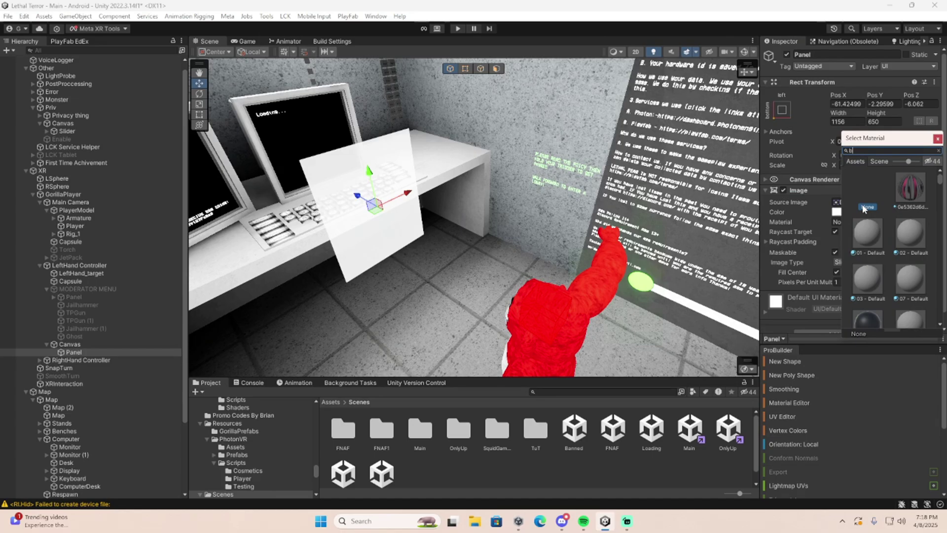
{"action": "type", "text": "lue"}
{"action": "left_click", "coordinate": [904, 194]}
{"action": "key", "text": "w"}
{"action": "right_click_drag", "start_coordinate": [466, 178], "coordinate": [547, 205]}
{"action": "left_click", "coordinate": [792, 191]}
Copy the position from the Panel's Rect Transform
{"action": "scroll", "coordinate": [531, 182], "scroll_direction": "up", "scroll_amount": 5}
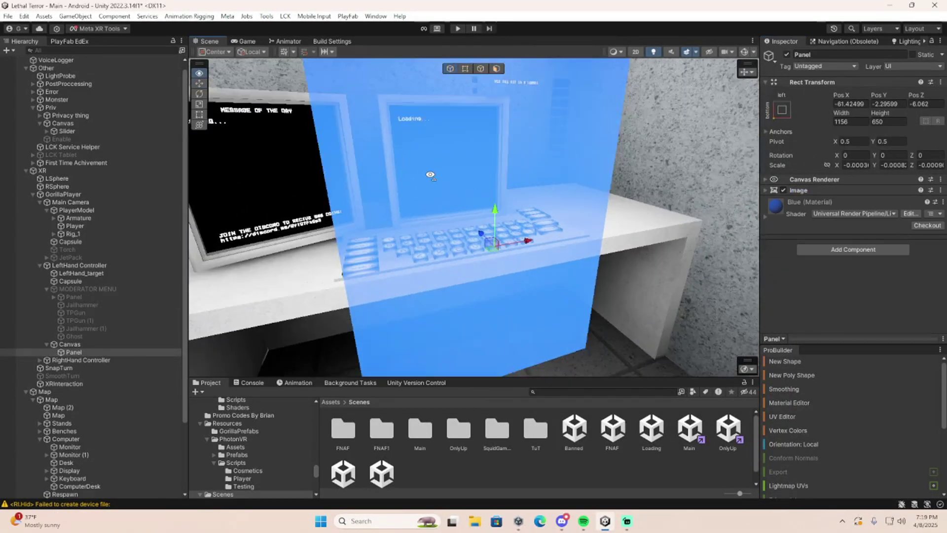
{"action": "scroll", "coordinate": [436, 193], "scroll_direction": "down", "scroll_amount": 5}
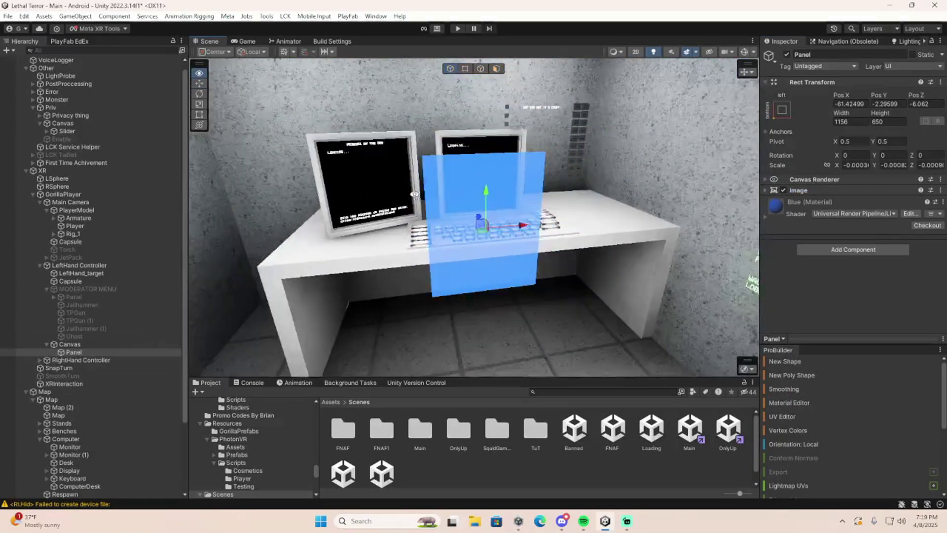
{"action": "left_click_drag", "start_coordinate": [436, 193], "coordinate": [401, 199], "text": "alt"}
{"action": "scroll", "coordinate": [401, 199], "scroll_direction": "up", "scroll_amount": 2}
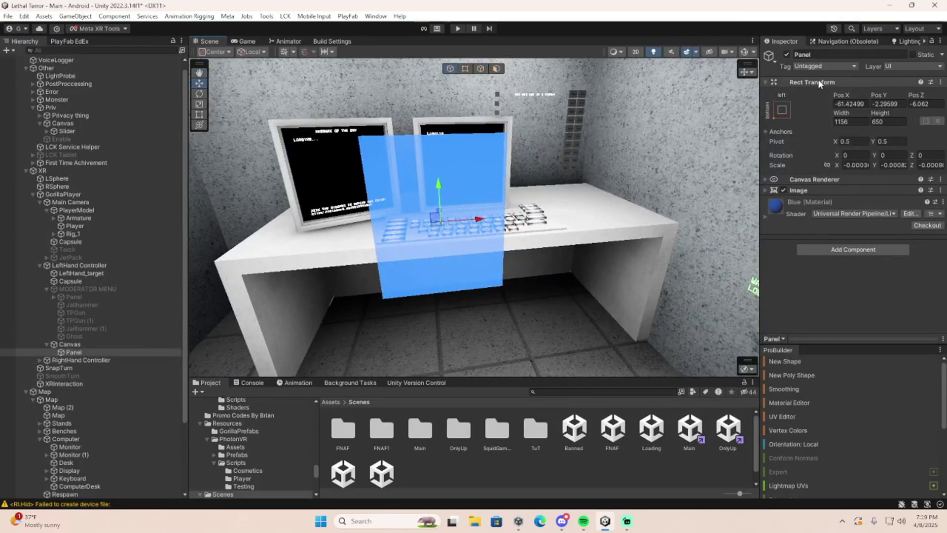
{"action": "right_click", "coordinate": [807, 82]}
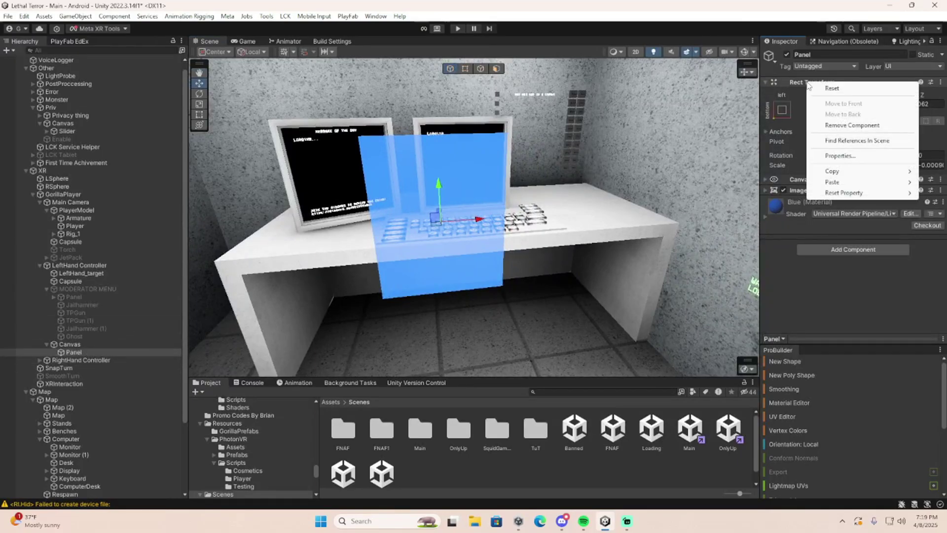
{"action": "mouse_move", "coordinate": [834, 172]}
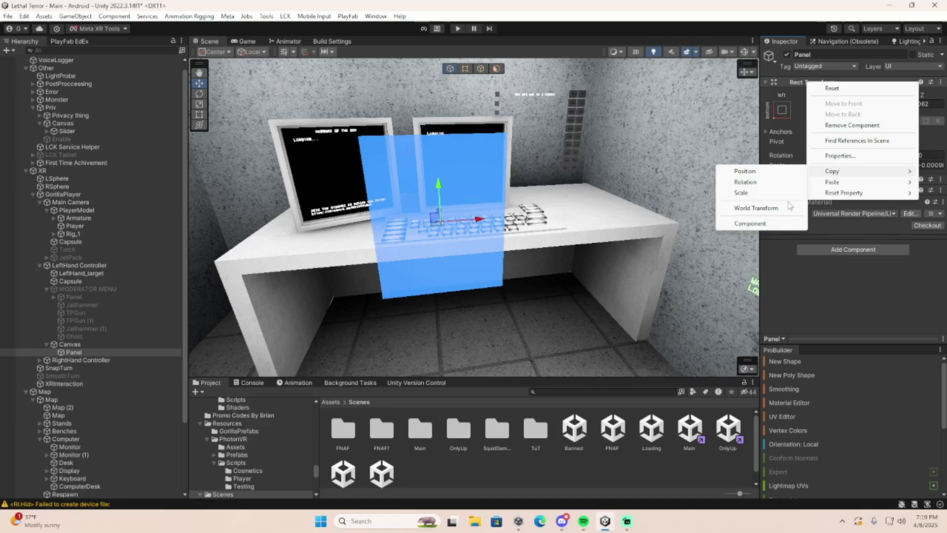
{"action": "left_click", "coordinate": [789, 207]}
{"action": "right_click_drag", "start_coordinate": [565, 249], "coordinate": [519, 254]}
{"action": "right_click", "coordinate": [802, 82]}
{"action": "mouse_move", "coordinate": [822, 174]}
{"action": "left_click", "coordinate": [757, 175]}
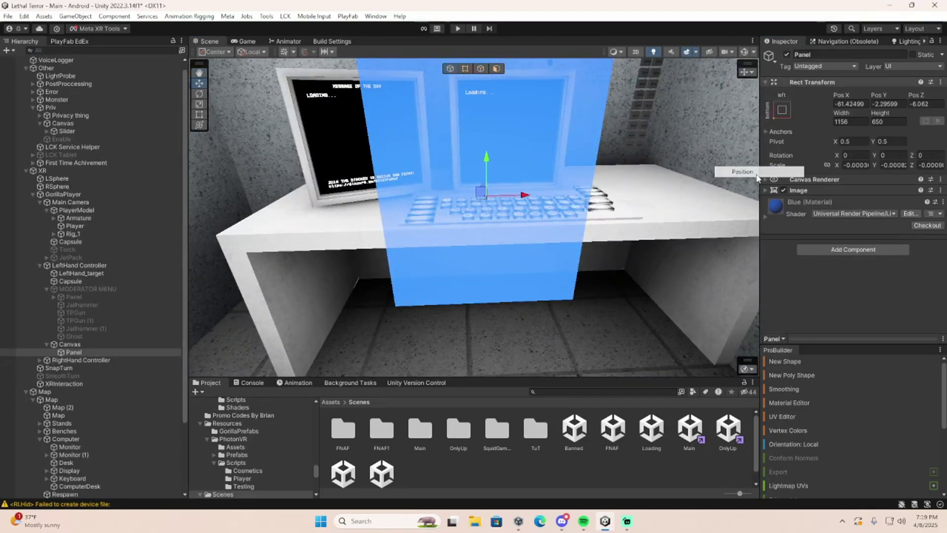
Add a Button - TextMeshPro as a child of the Canvas and paste the copied position onto it
{"action": "left_click", "coordinate": [69, 344]}
{"action": "right_click", "coordinate": [70, 347]}
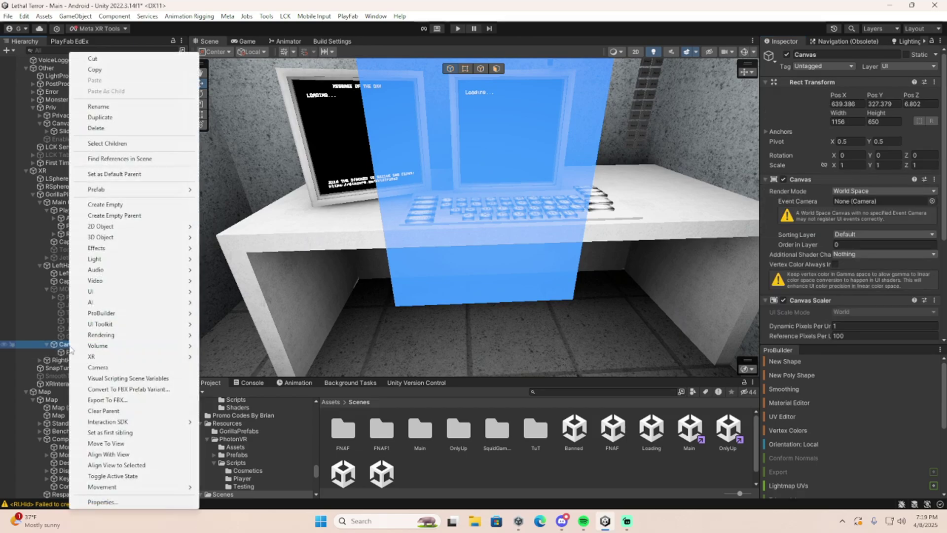
{"action": "mouse_move", "coordinate": [128, 291]}
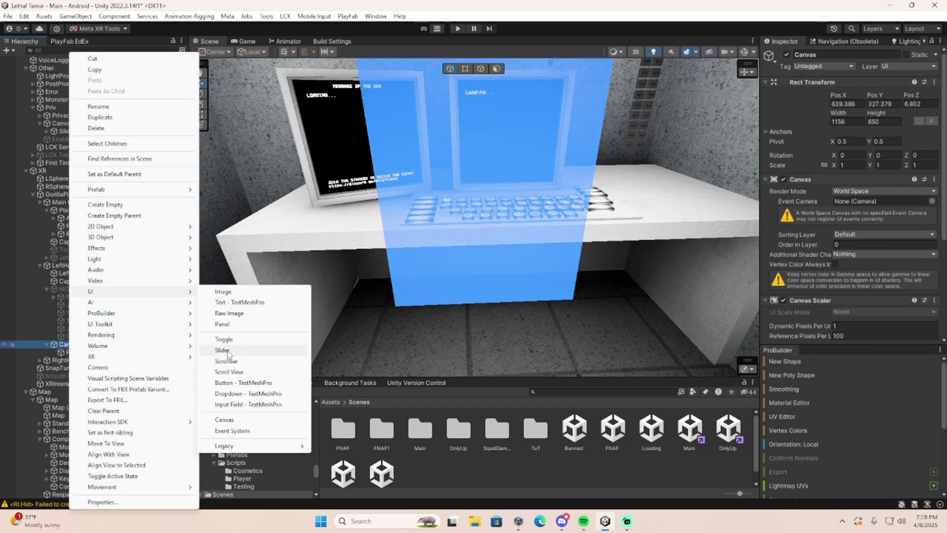
{"action": "left_click", "coordinate": [242, 383]}
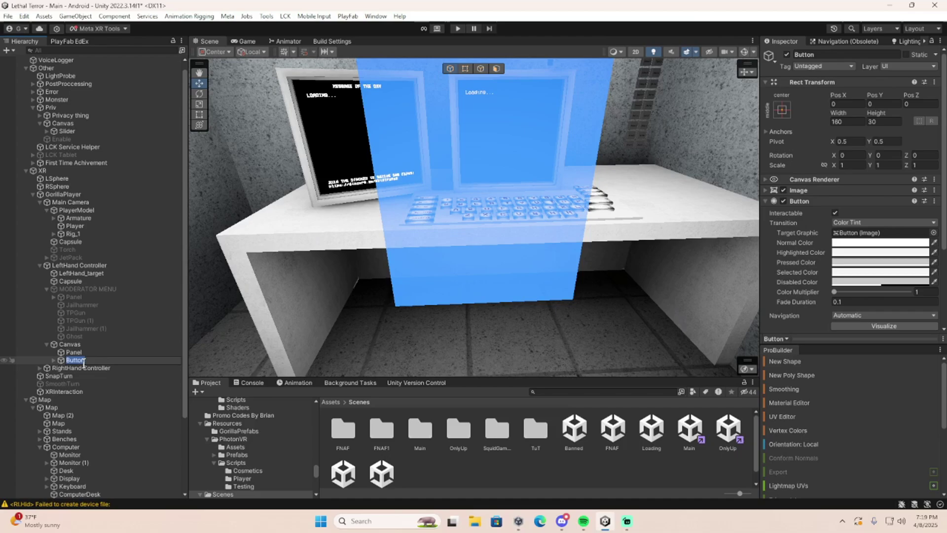
{"action": "right_click", "coordinate": [814, 83]}
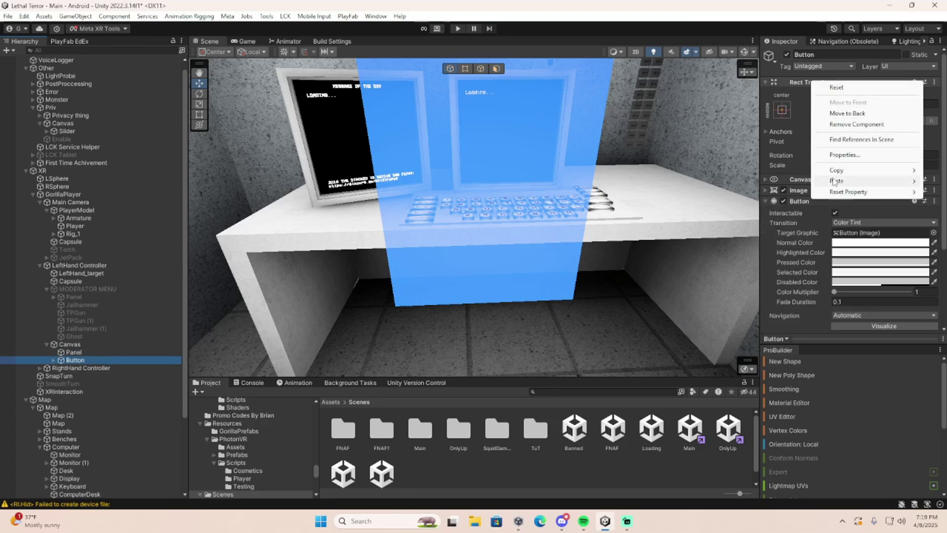
{"action": "mouse_move", "coordinate": [838, 181]}
{"action": "left_click", "coordinate": [741, 181]}
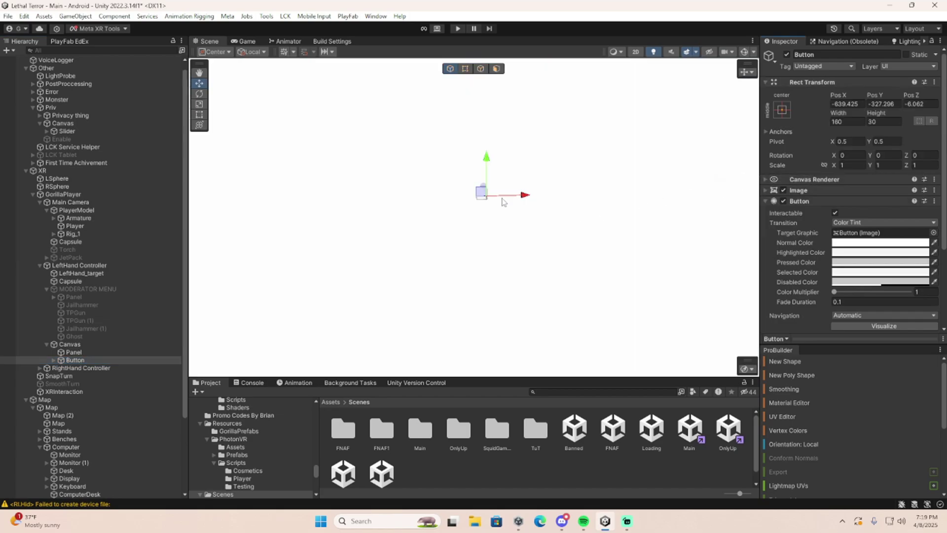
Scale the Button uniformly to about 0.00085 and move it to the blue panel's upper-left area, about X -639.56, Y -327.11
{"action": "left_click", "coordinate": [199, 104]}
{"action": "left_click_drag", "start_coordinate": [485, 196], "coordinate": [456, 221]}
{"action": "left_click_drag", "start_coordinate": [515, 204], "coordinate": [436, 122]}
{"action": "right_click_drag", "start_coordinate": [435, 118], "coordinate": [430, 87]}
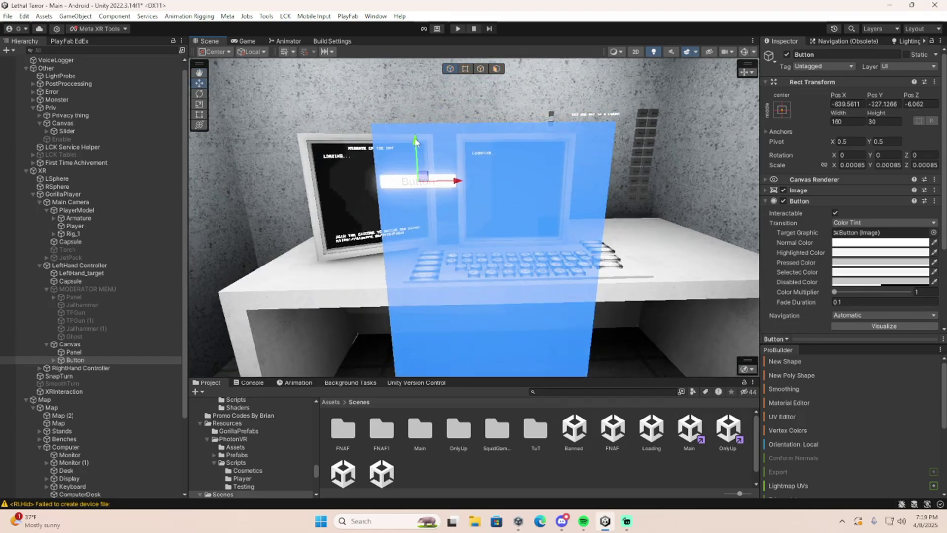
{"action": "left_click_drag", "start_coordinate": [414, 142], "coordinate": [413, 134]}
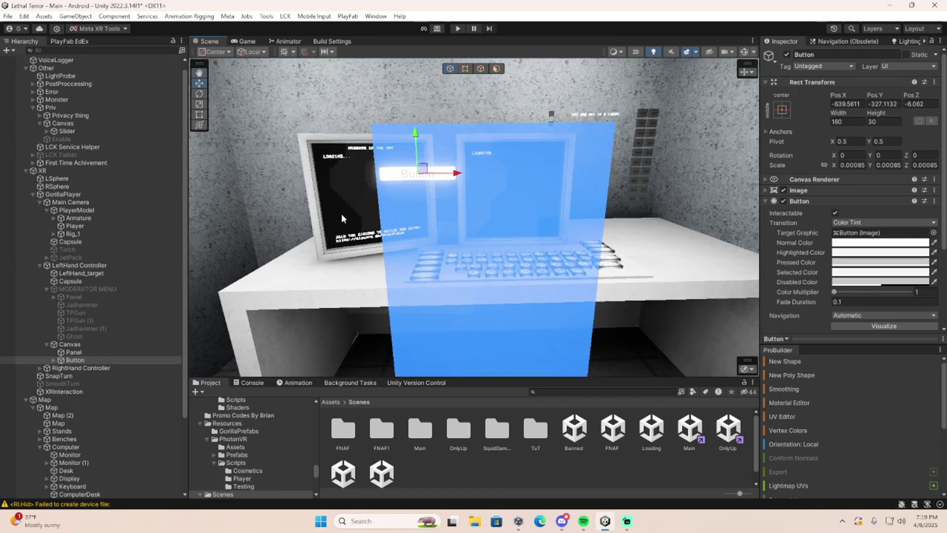
Create an empty child object named Ghost Mod under the Canvas
{"action": "left_click", "coordinate": [69, 345]}
{"action": "right_click", "coordinate": [73, 347]}
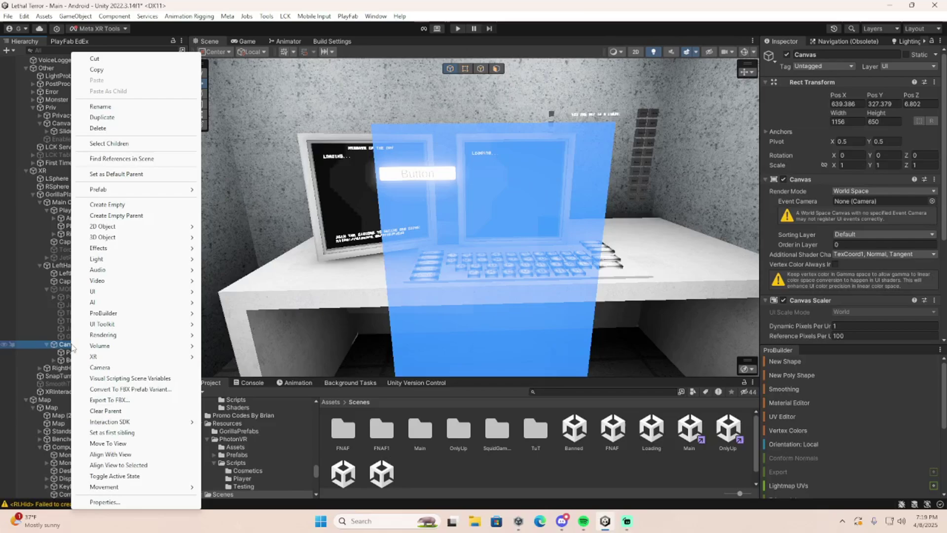
{"action": "left_click", "coordinate": [157, 204]}
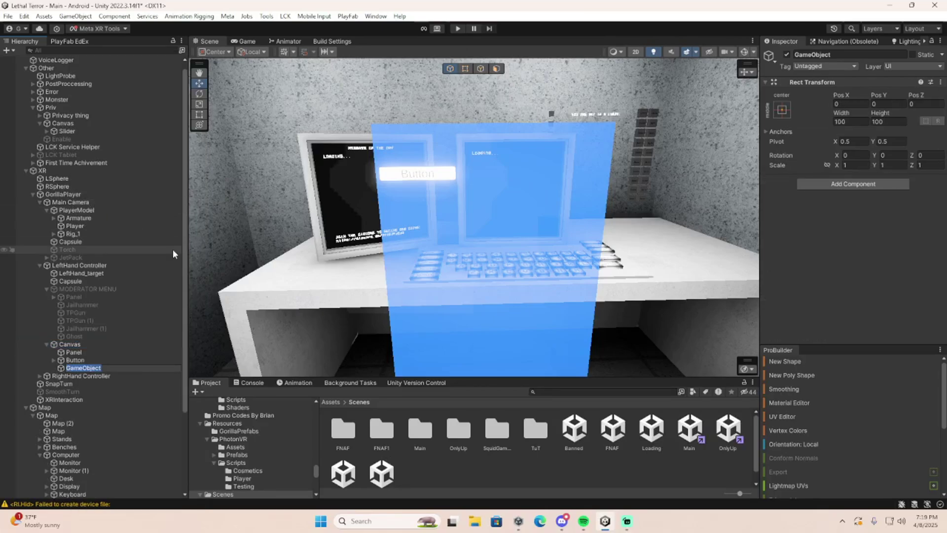
{"action": "type", "text": "Ghost Mod"}
{"action": "key", "text": "Return"}
Nest the Button under Ghost Mod, duplicate it, and select the original Button
{"action": "left_click_drag", "start_coordinate": [74, 359], "coordinate": [79, 369]}
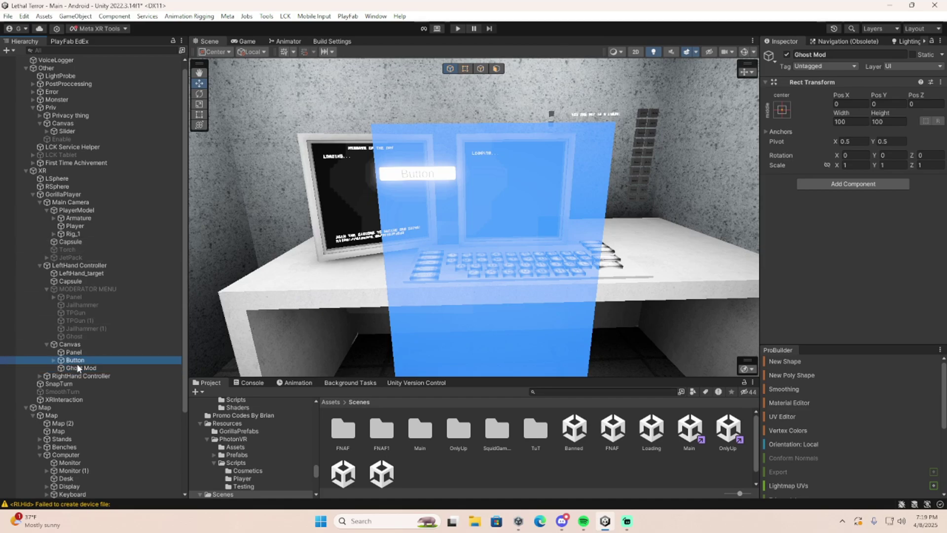
{"action": "key", "text": "ctrl+d"}
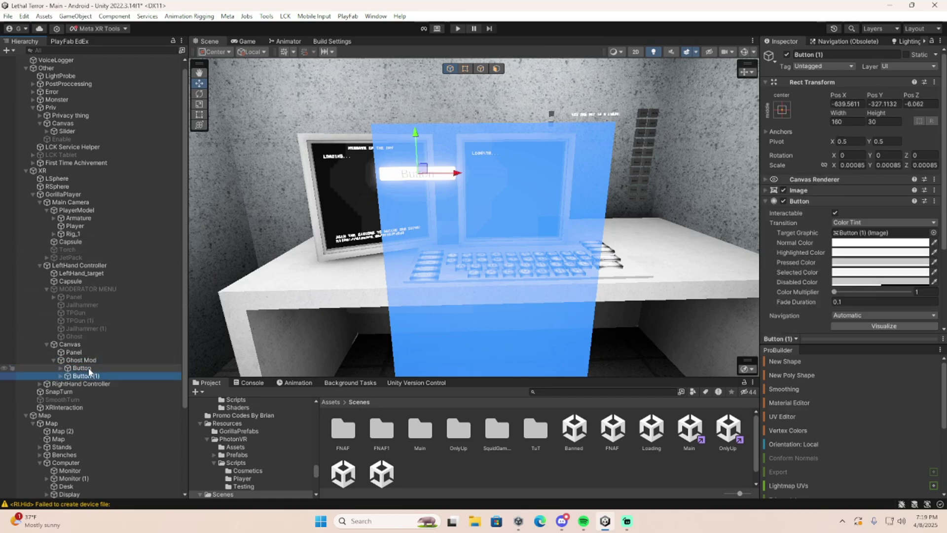
{"action": "left_click", "coordinate": [85, 368]}
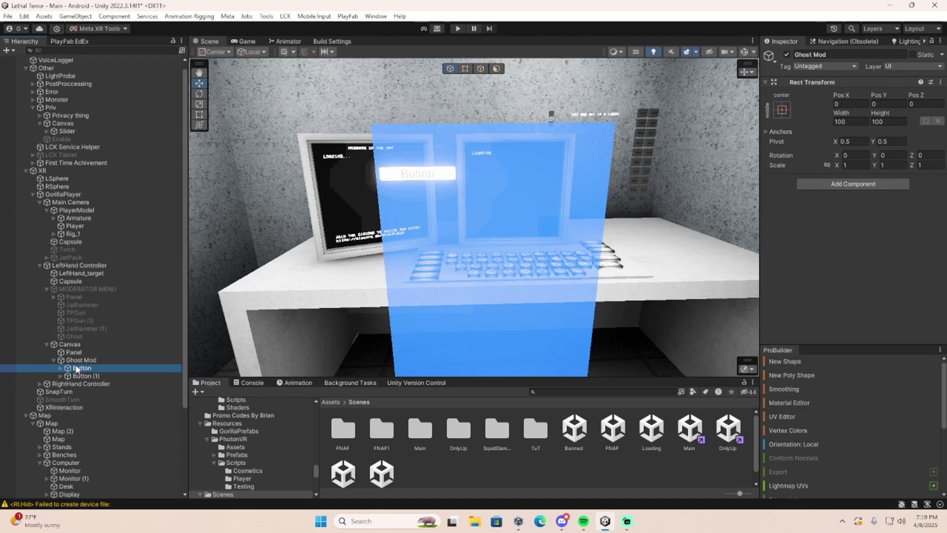
Change the label text of the original Button under Ghost Mod to "Ghost (On)"
{"action": "left_click", "coordinate": [61, 368]}
{"action": "left_click", "coordinate": [94, 376]}
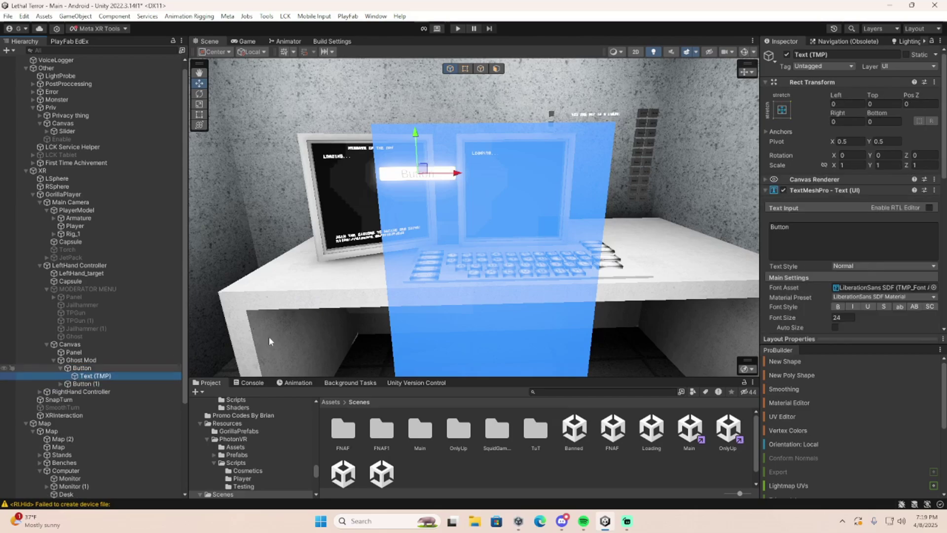
{"action": "left_click", "coordinate": [797, 245]}
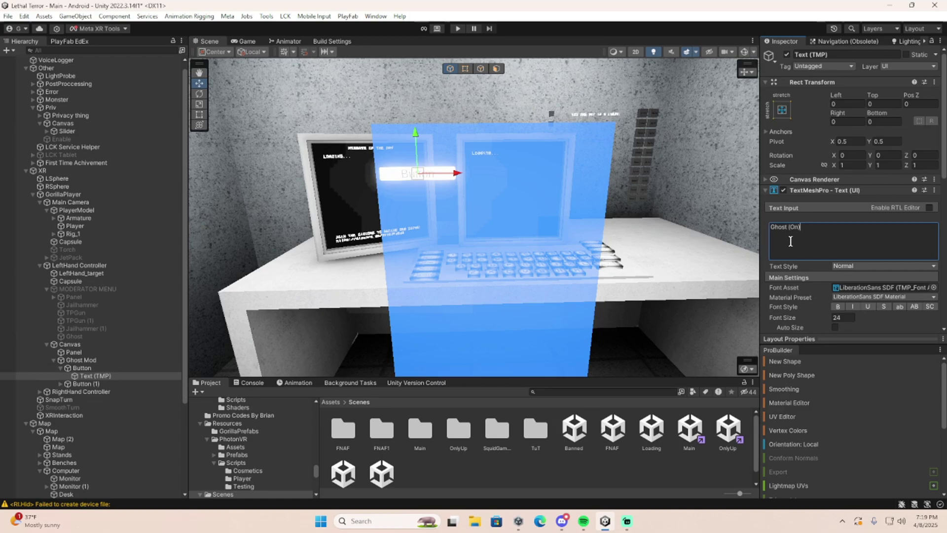
Change the label text of the duplicate Button (1) under Ghost Mod to "Ghost (Off)"
{"action": "left_click", "coordinate": [102, 384]}
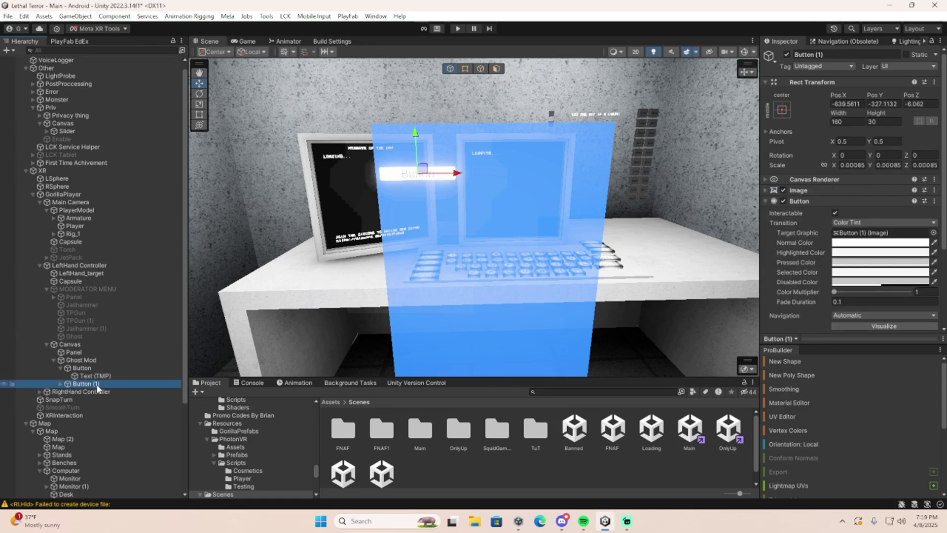
{"action": "double_click", "coordinate": [97, 389]}
{"action": "left_click", "coordinate": [60, 384]}
{"action": "left_click", "coordinate": [94, 391]}
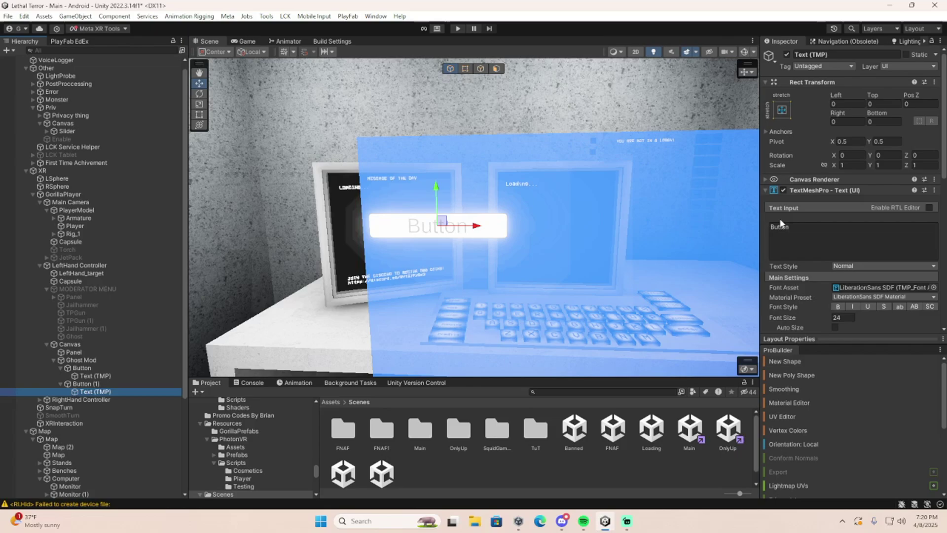
{"action": "left_click", "coordinate": [781, 225]}
{"action": "type", "text": "Ghost OF"}
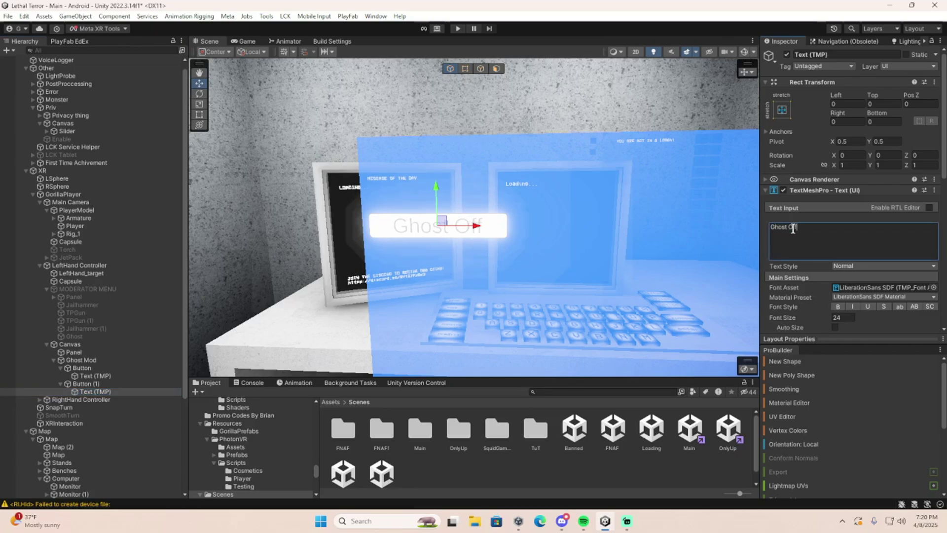
{"action": "key", "text": "BackSpace"}
{"action": "key", "text": "BackSpace"}
{"action": "type", "text": "O"}
{"action": "type", "text": "(Off)"}
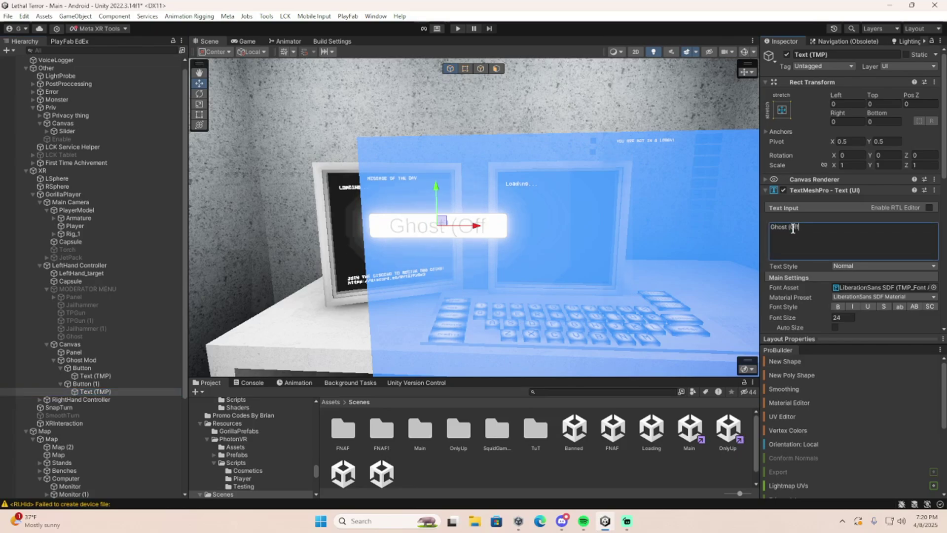
{"action": "scroll", "coordinate": [520, 245], "scroll_direction": "up", "scroll_amount": 5}
{"action": "scroll", "coordinate": [520, 246], "scroll_direction": "down", "scroll_amount": 5}
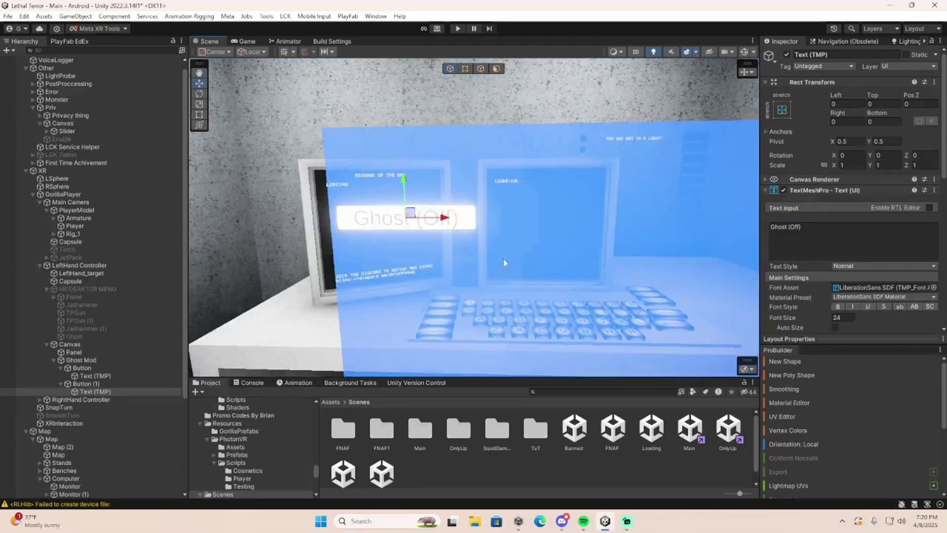
Select both buttons under Ghost Mod and set their Highlighted Color to bright green
{"action": "left_click", "coordinate": [72, 384]}
{"action": "left_click", "coordinate": [60, 383]}
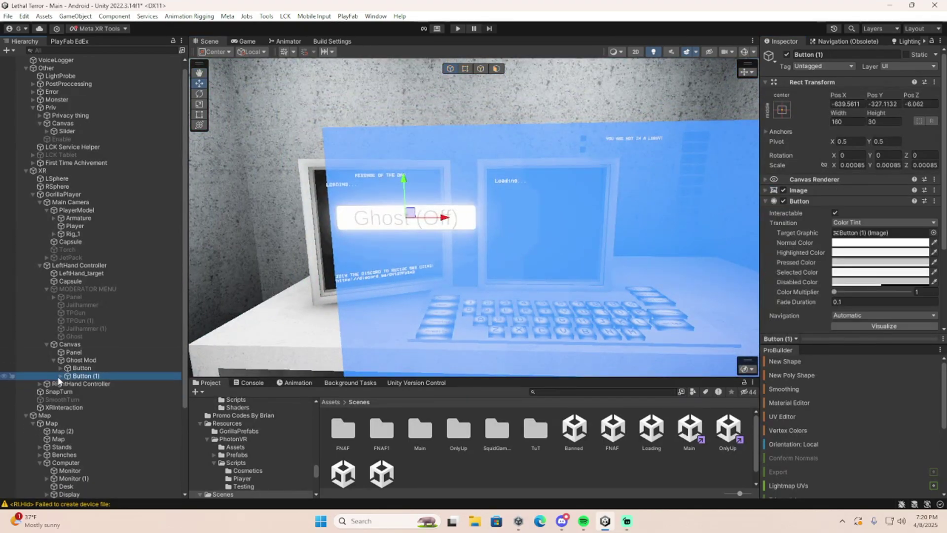
{"action": "left_click", "coordinate": [60, 367]}
{"action": "left_click", "coordinate": [82, 368], "text": "ctrl"}
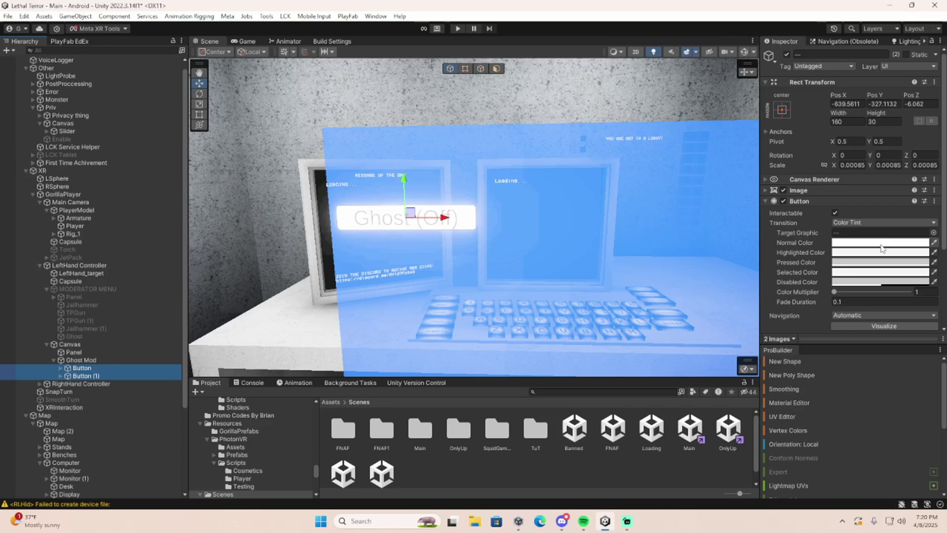
{"action": "left_click", "coordinate": [863, 253]}
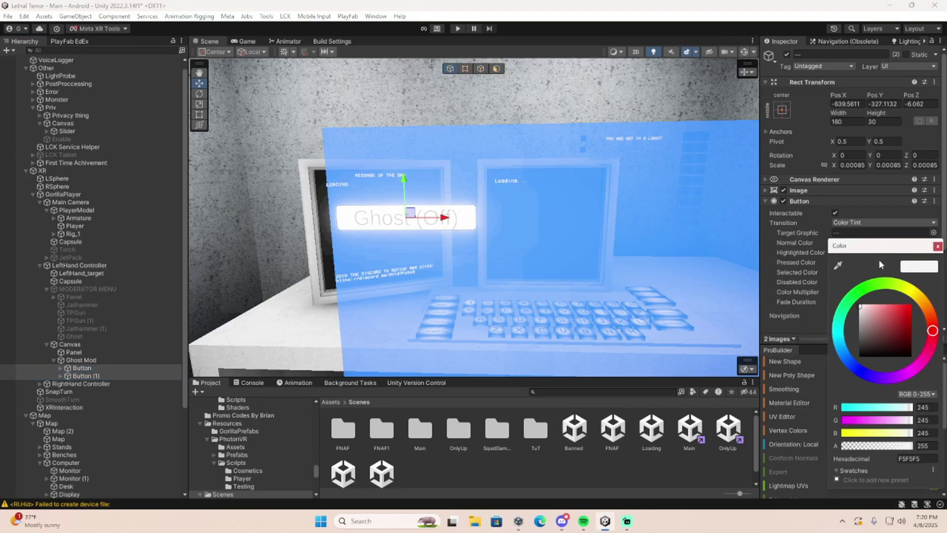
{"action": "left_click", "coordinate": [863, 287]}
{"action": "left_click_drag", "start_coordinate": [883, 311], "coordinate": [935, 271]}
{"action": "left_click", "coordinate": [938, 247]}
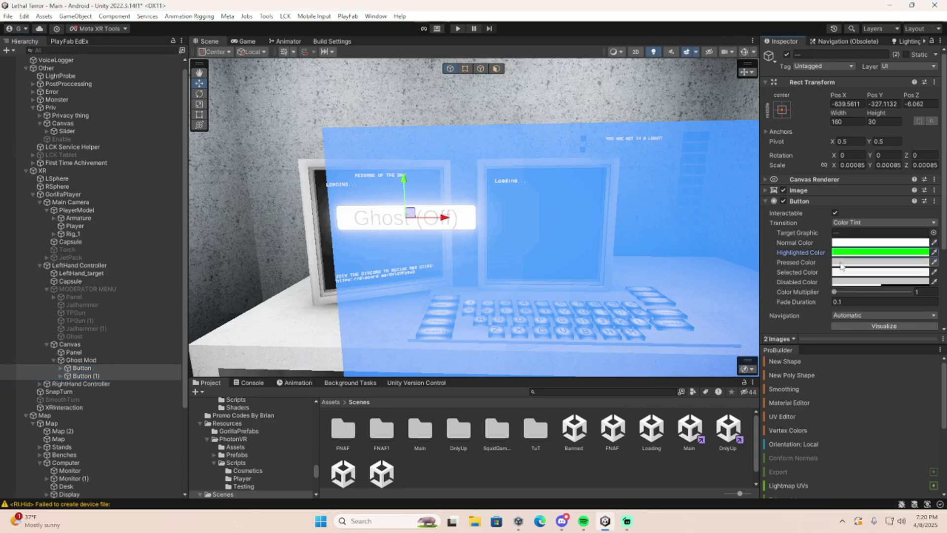
Set the Selected Color of both Ghost Mod buttons to red
{"action": "left_click", "coordinate": [853, 272]}
{"action": "left_click_drag", "start_coordinate": [888, 326], "coordinate": [936, 291]}
{"action": "left_click", "coordinate": [937, 261]}
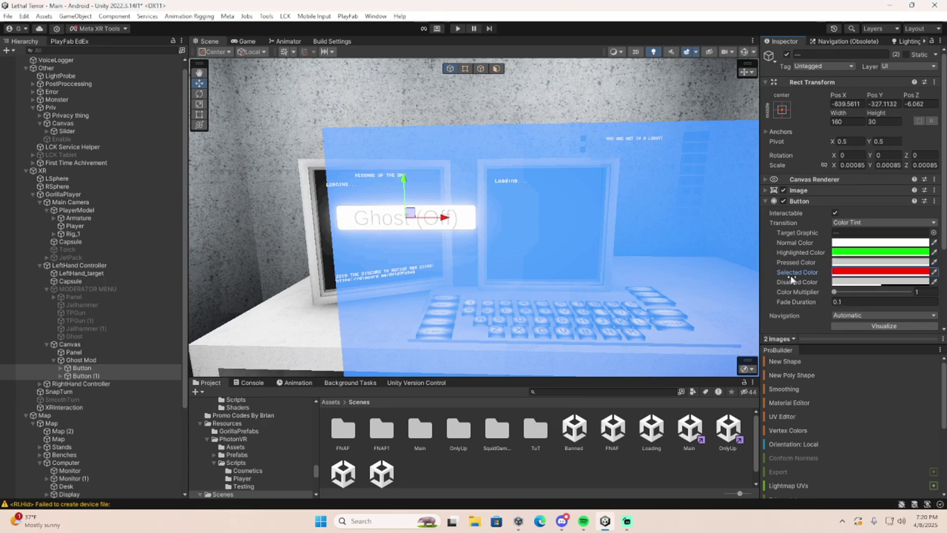
Set both buttons' Pressed Color to red (FF0000) and their Selected Color to white (FFFFFF)
{"action": "left_click", "coordinate": [862, 274]}
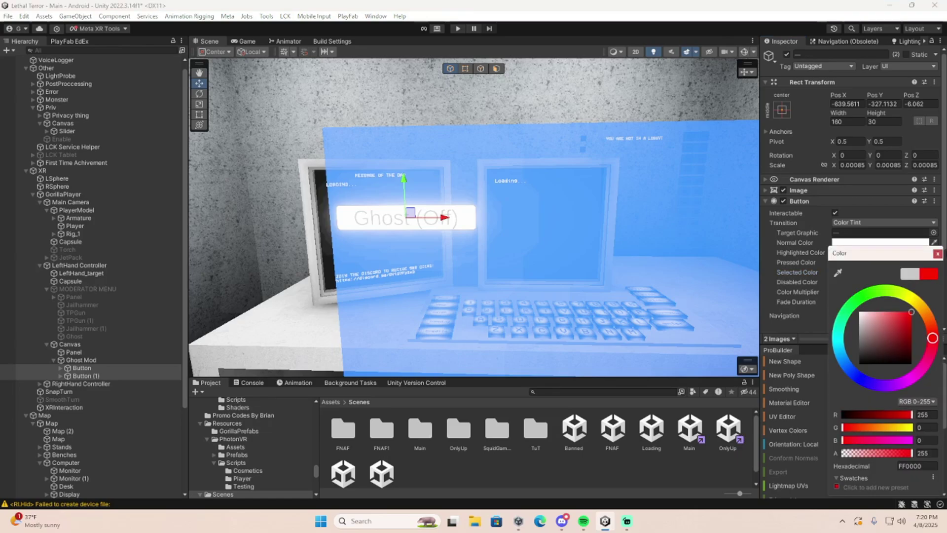
{"action": "left_click", "coordinate": [937, 253]}
{"action": "left_click", "coordinate": [844, 273]}
{"action": "left_click_drag", "start_coordinate": [868, 330], "coordinate": [780, 274]}
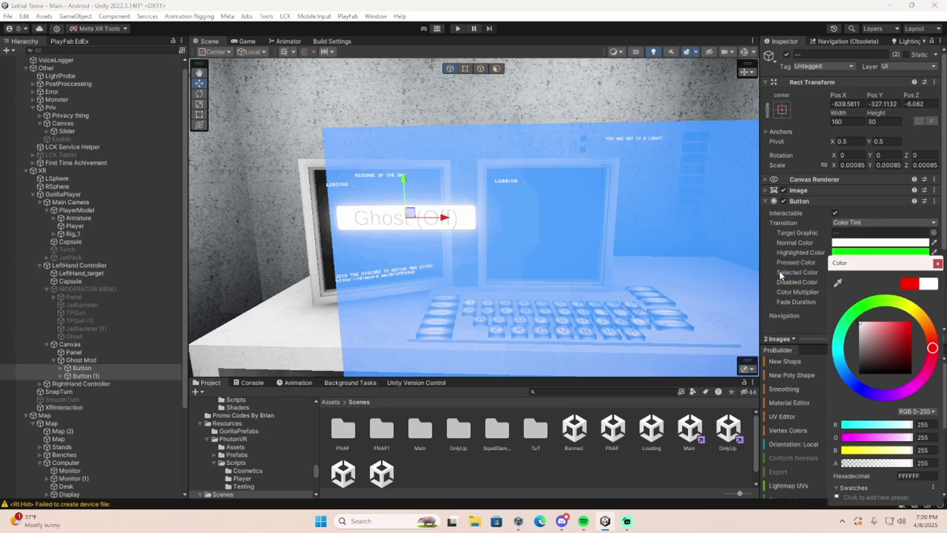
{"action": "left_click", "coordinate": [937, 264]}
{"action": "right_click_drag", "start_coordinate": [458, 254], "coordinate": [499, 247]}
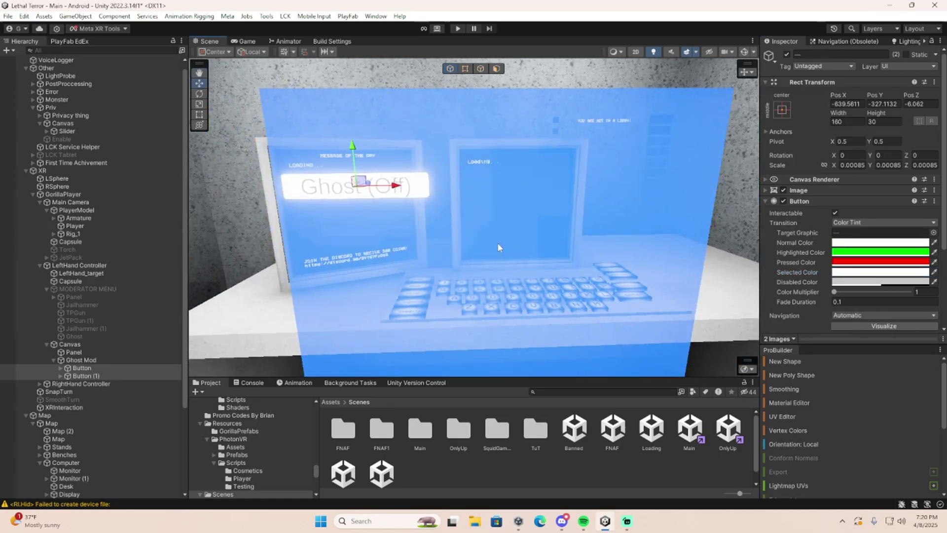
{"action": "left_click", "coordinate": [80, 368]}
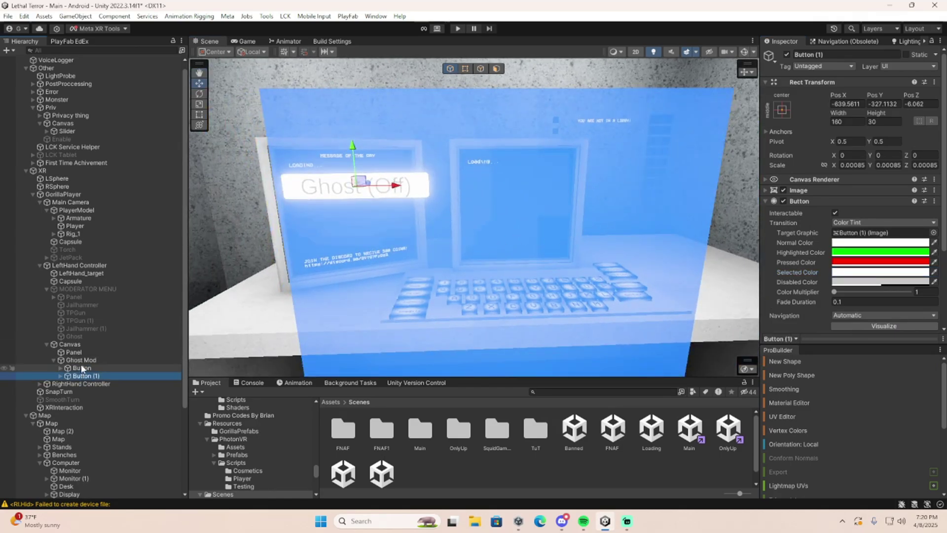
{"action": "left_click", "coordinate": [75, 360]}
{"action": "left_click", "coordinate": [76, 354]}
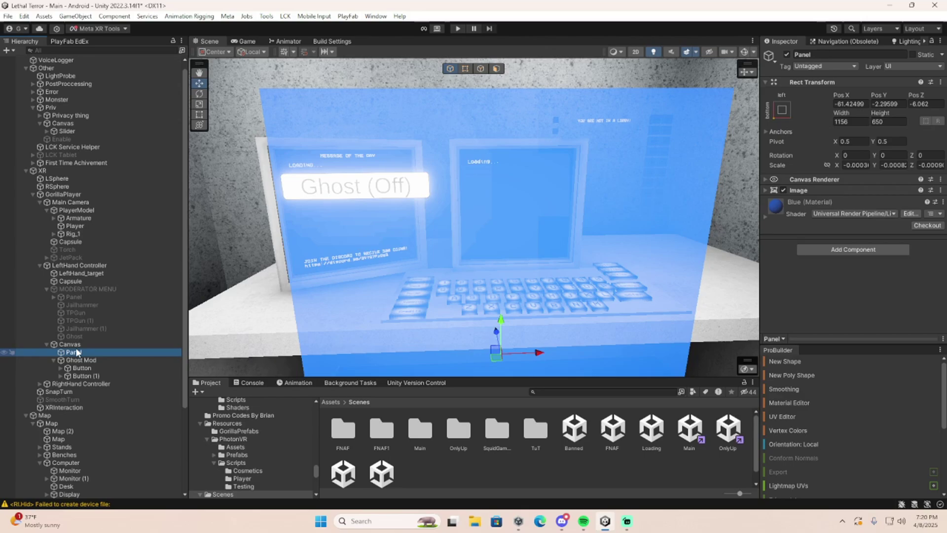
{"action": "left_click", "coordinate": [76, 345]}
{"action": "left_click", "coordinate": [75, 352]}
{"action": "left_click", "coordinate": [74, 360]}
Duplicate the original Button's text, place the copy directly under the Canvas, and move it to the blue panel's top centre
{"action": "left_click", "coordinate": [77, 368]}
{"action": "left_click", "coordinate": [60, 368]}
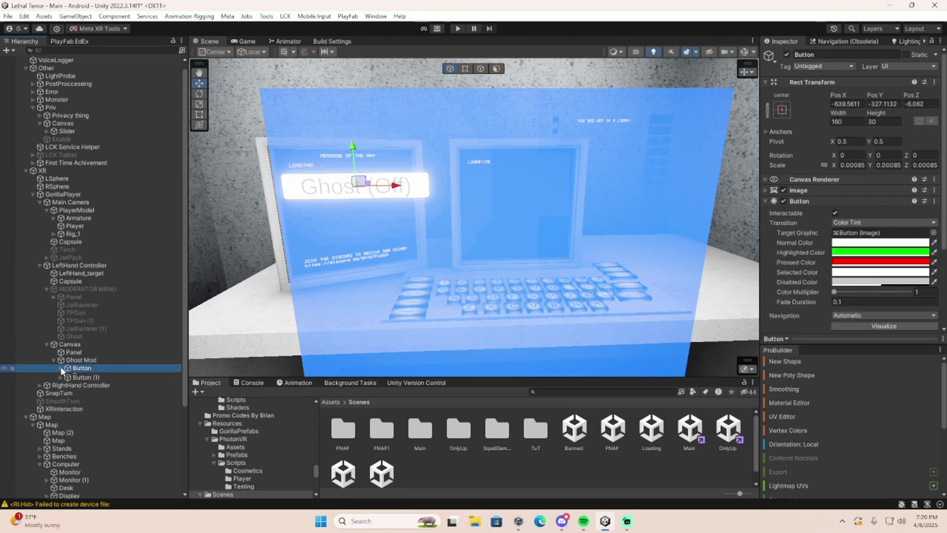
{"action": "left_click", "coordinate": [86, 377]}
{"action": "key", "text": "ctrl+d"}
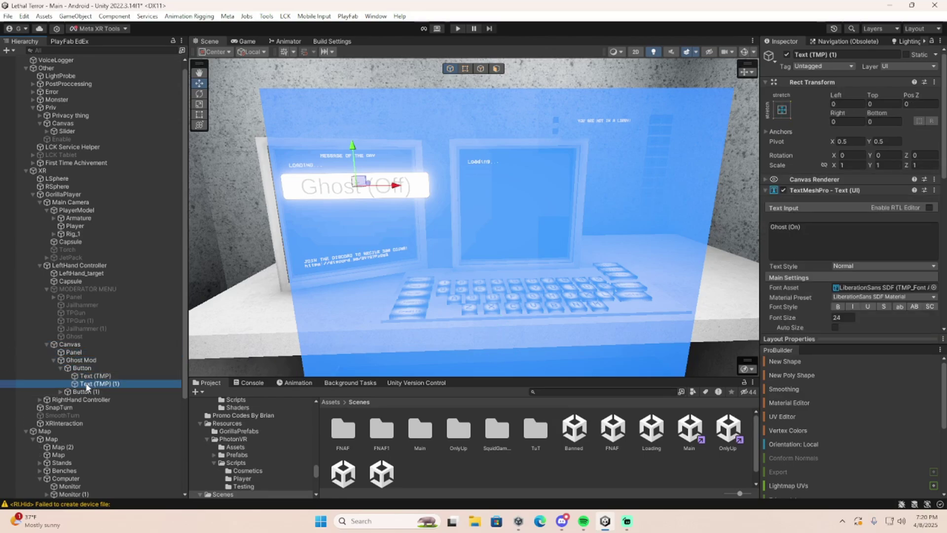
{"action": "left_click_drag", "start_coordinate": [97, 383], "coordinate": [81, 360]}
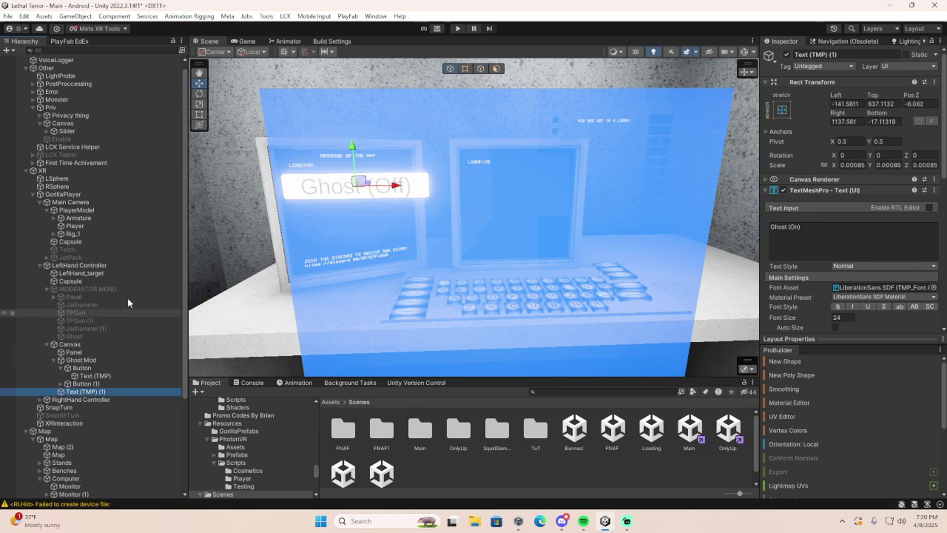
{"action": "left_click_drag", "start_coordinate": [478, 188], "coordinate": [483, 70]}
Change the copied text to "Mod Menu" and set its font asset to VCR_OSD_MONO_1
{"action": "left_click", "coordinate": [819, 231]}
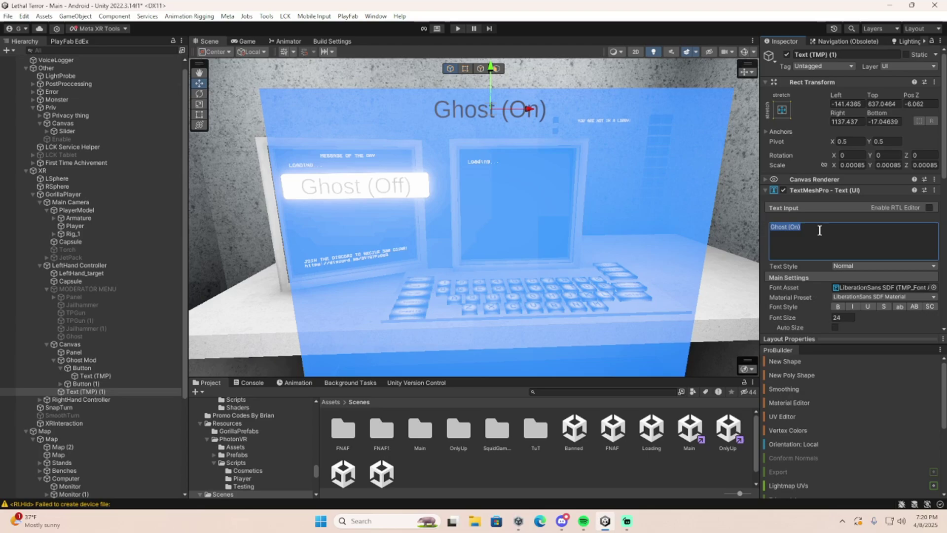
{"action": "type", "text": "Mod Menu"}
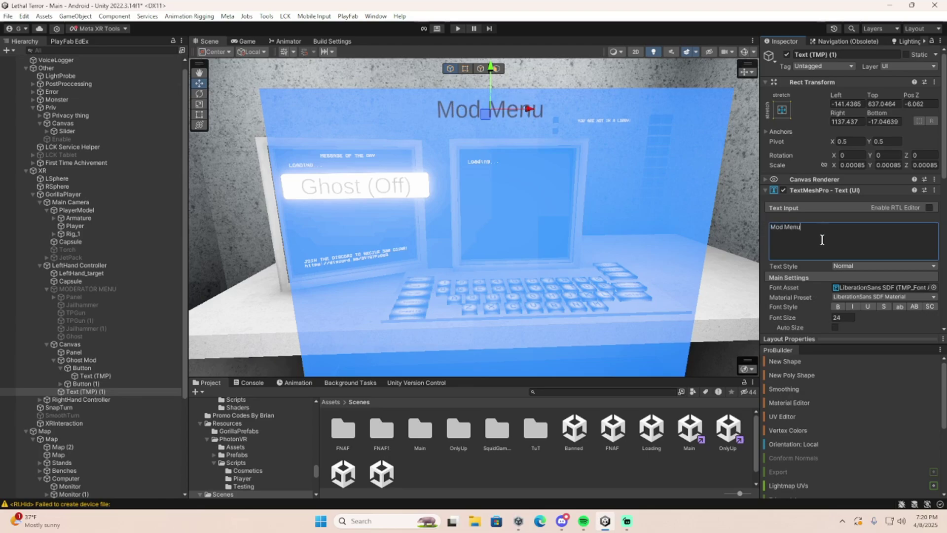
{"action": "left_click", "coordinate": [927, 286]}
{"action": "left_click", "coordinate": [933, 287]}
{"action": "double_click", "coordinate": [903, 326]}
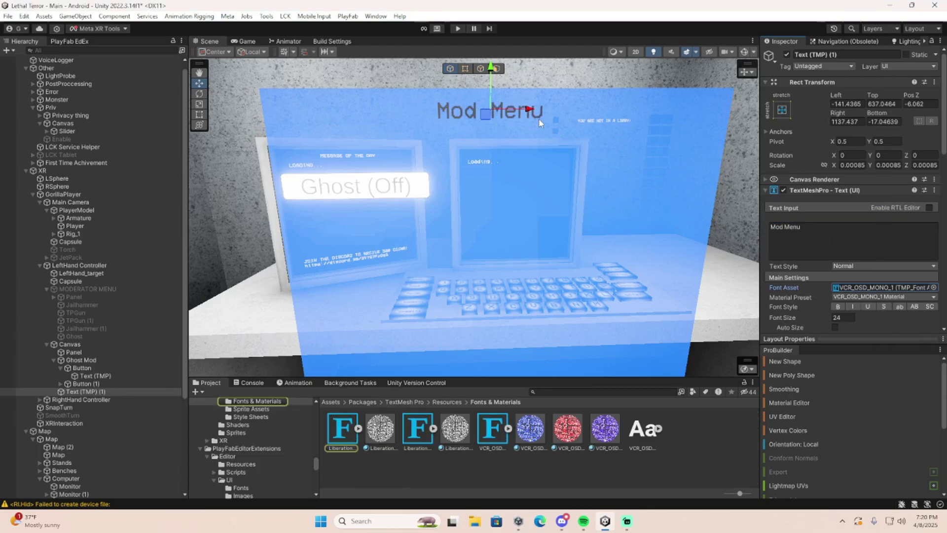
Nudge the Mod Menu title slightly down and scale it up uniformly to about 0.00162
{"action": "right_click_drag", "start_coordinate": [539, 116], "coordinate": [507, 105]}
{"action": "left_click_drag", "start_coordinate": [504, 121], "coordinate": [504, 124]}
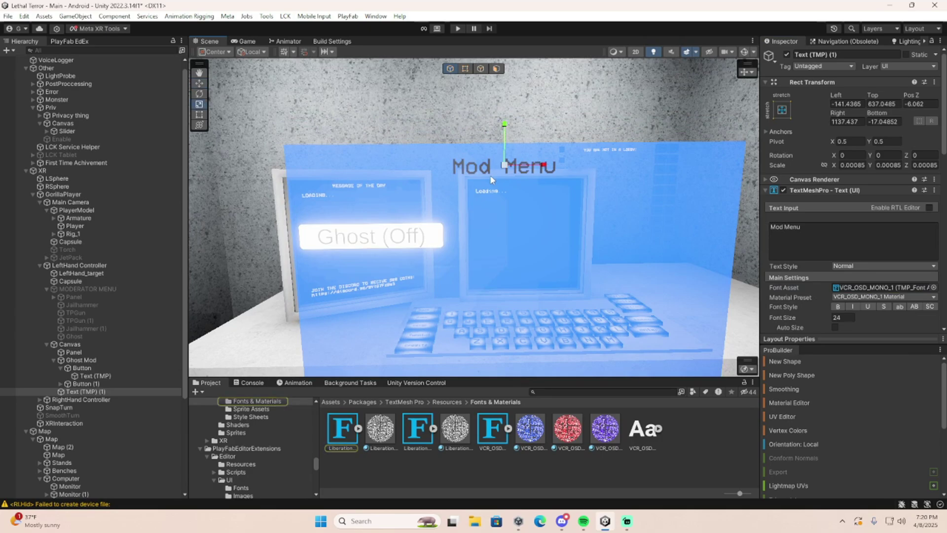
{"action": "left_click_drag", "start_coordinate": [504, 165], "coordinate": [549, 160]}
{"action": "left_click", "coordinate": [635, 256]}
{"action": "middle_click_drag", "start_coordinate": [608, 275], "coordinate": [582, 255]}
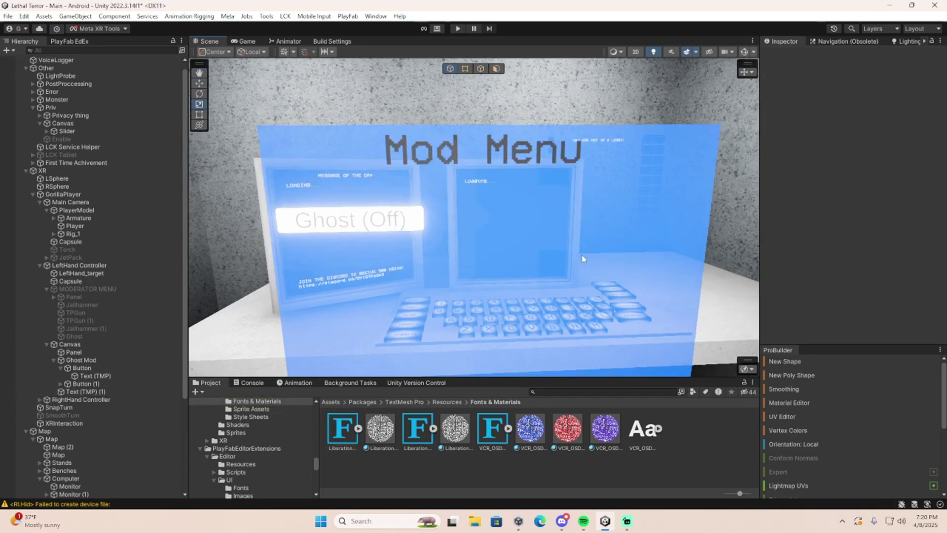
{"action": "key", "text": "s"}
{"action": "right_click_drag", "start_coordinate": [481, 274], "coordinate": [480, 277]}
{"action": "key", "text": "w"}
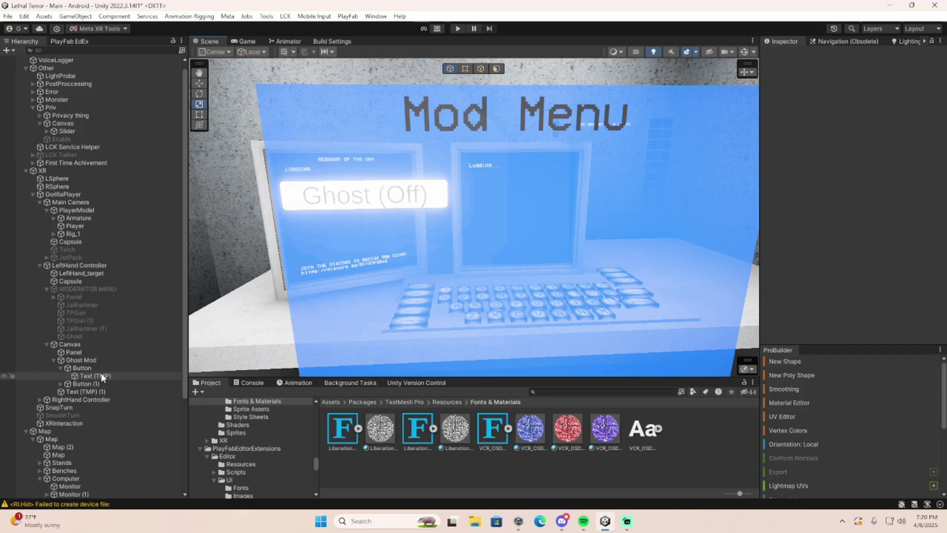
Try ordering the Mod Menu text above the Panel under the Canvas, and return it to the end of the Canvas children
{"action": "left_click", "coordinate": [81, 368]}
{"action": "left_click", "coordinate": [79, 359]}
{"action": "left_click", "coordinate": [83, 391]}
{"action": "left_click", "coordinate": [53, 359]}
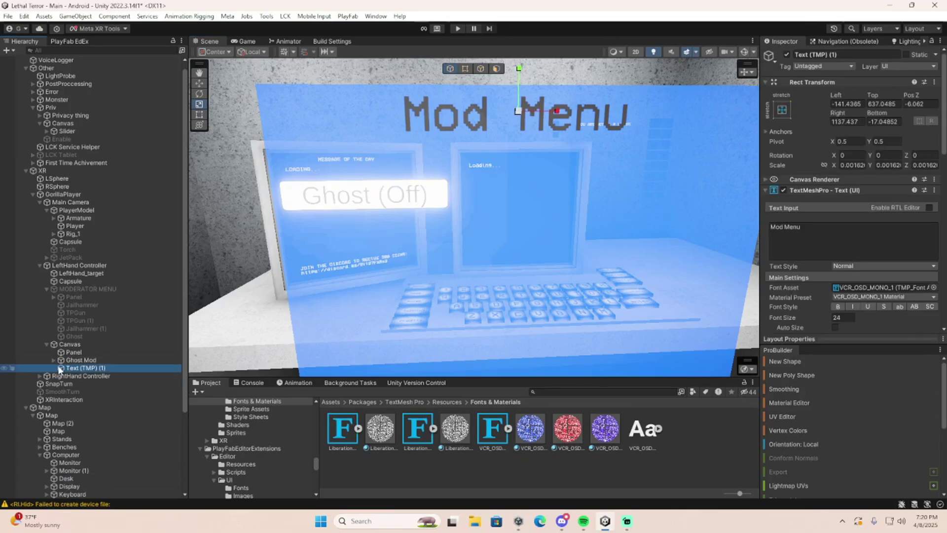
{"action": "left_click_drag", "start_coordinate": [60, 371], "coordinate": [69, 349]}
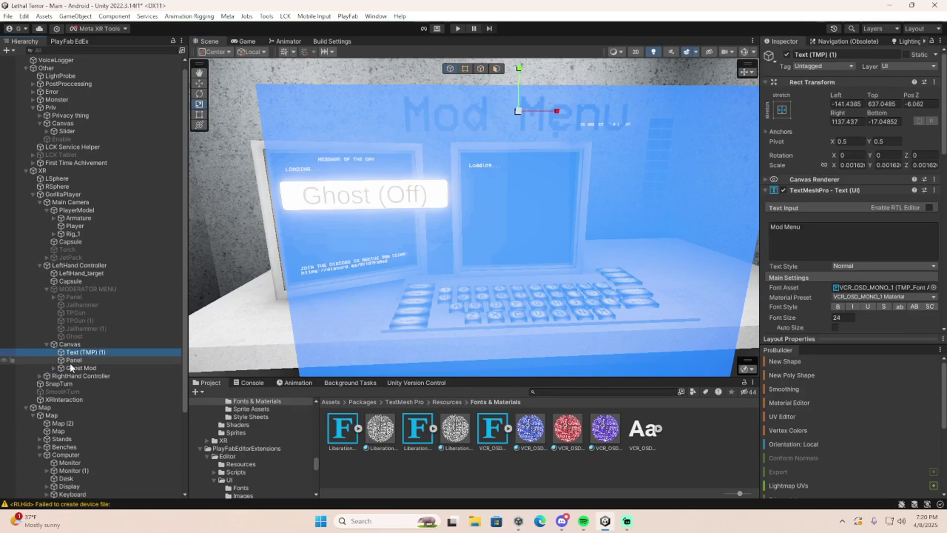
{"action": "double_click", "coordinate": [81, 352]}
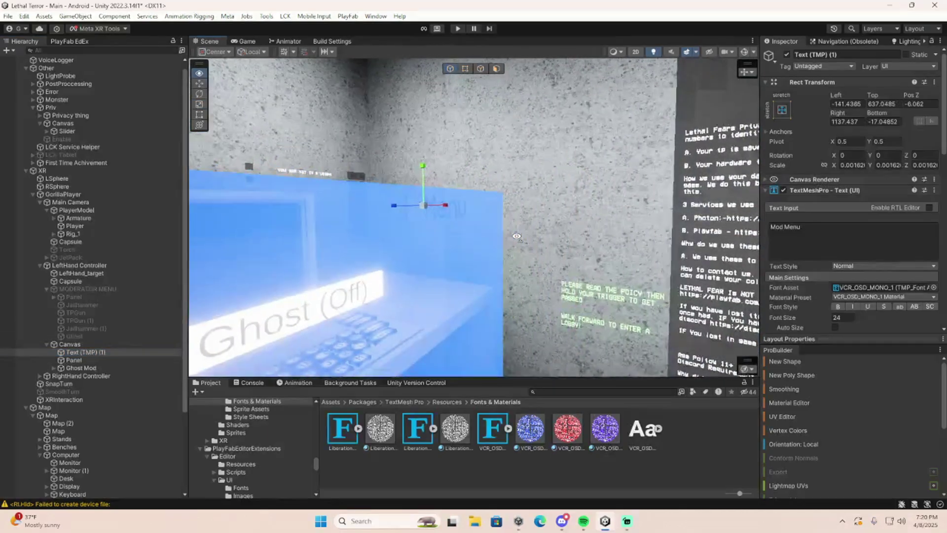
{"action": "left_click_drag", "start_coordinate": [84, 351], "coordinate": [81, 344]}
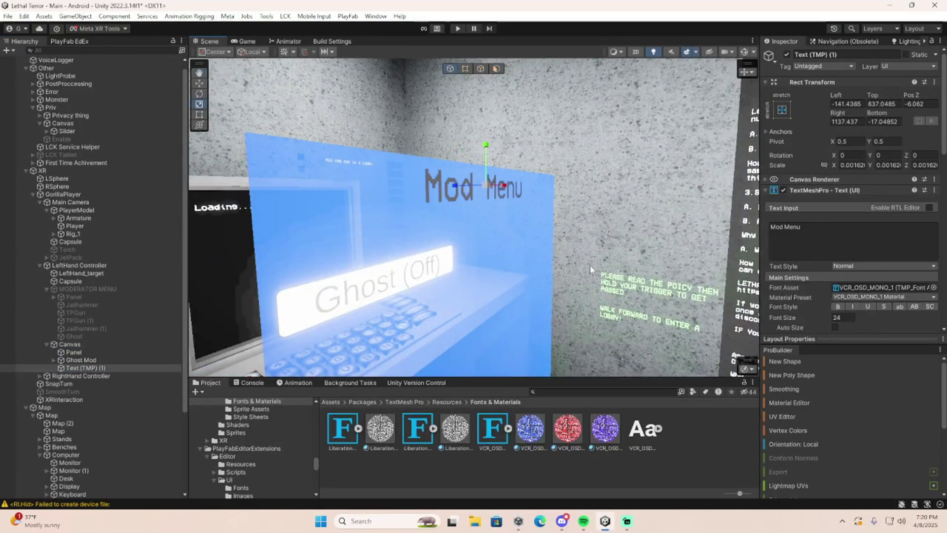
{"action": "left_click", "coordinate": [447, 277]}
{"action": "right_click_drag", "start_coordinate": [447, 277], "coordinate": [465, 284]}
{"action": "key", "text": "d"}
{"action": "right_click_drag", "start_coordinate": [251, 301], "coordinate": [287, 286]}
{"action": "key", "text": "s"}
{"action": "key", "text": "w"}
Add one On Click entry to the first Button inside the Ghost Mod group
{"action": "left_click", "coordinate": [74, 360]}
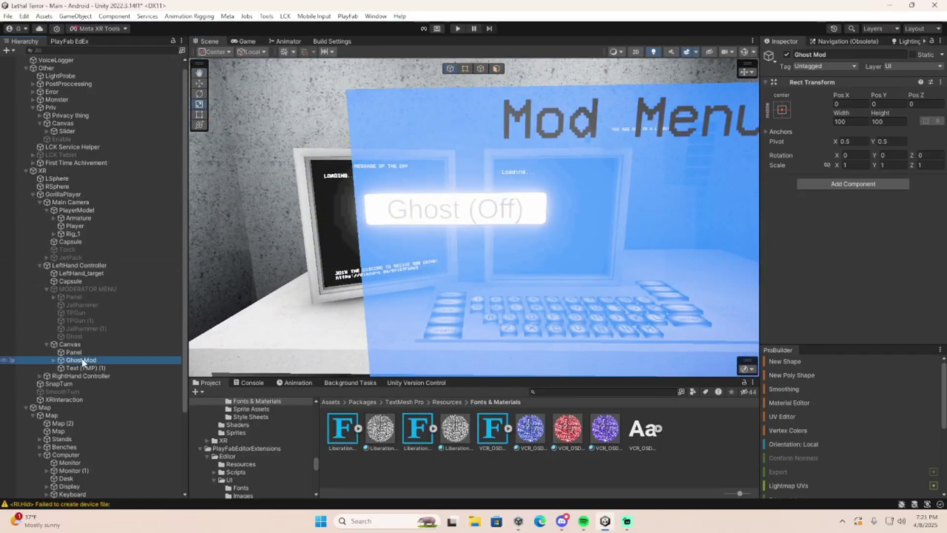
{"action": "left_click", "coordinate": [53, 360]}
{"action": "left_click", "coordinate": [66, 368]}
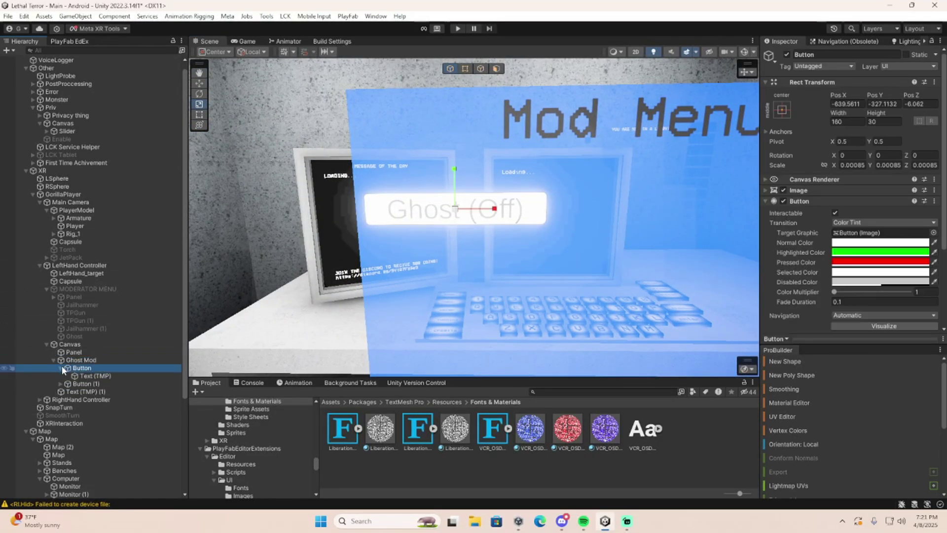
{"action": "left_click", "coordinate": [62, 368]}
{"action": "scroll", "coordinate": [889, 270], "scroll_direction": "down", "scroll_amount": 3}
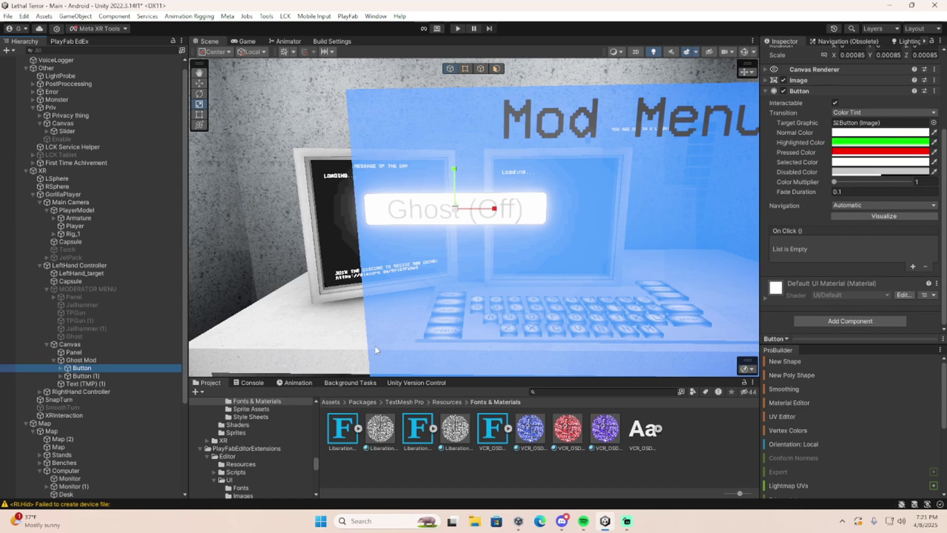
{"action": "left_click", "coordinate": [912, 267]}
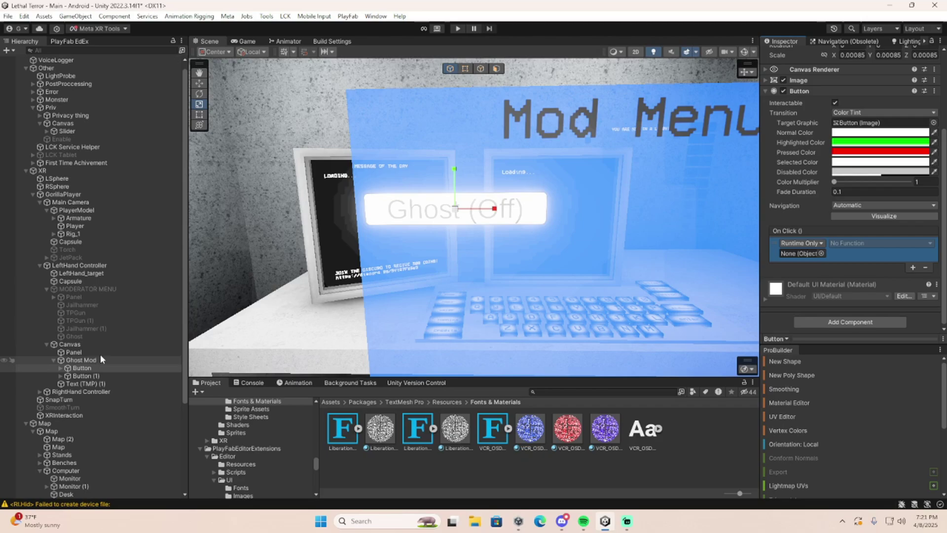
{"action": "scroll", "coordinate": [113, 402], "scroll_direction": "down", "scroll_amount": 3}
{"action": "scroll", "coordinate": [113, 401], "scroll_direction": "down", "scroll_amount": 3}
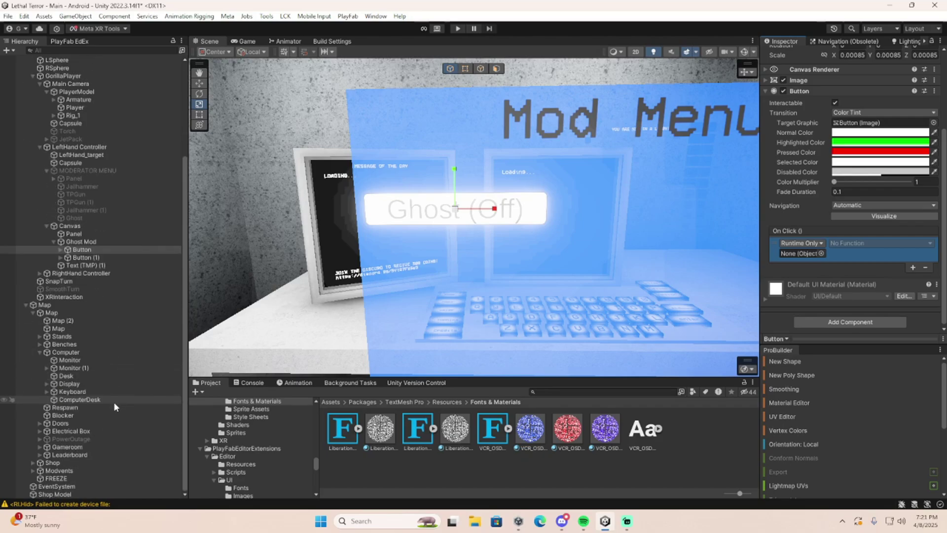
{"action": "scroll", "coordinate": [125, 407], "scroll_direction": "up", "scroll_amount": 3}
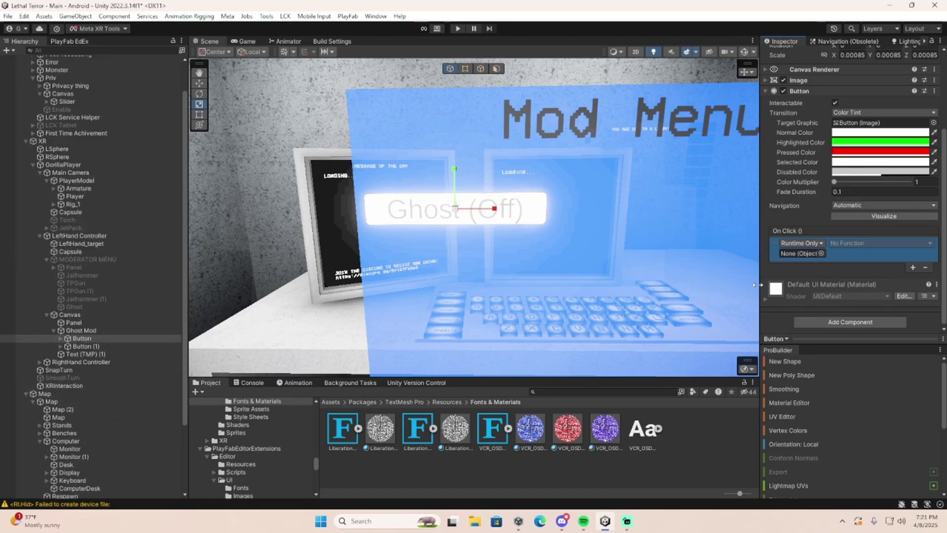
{"action": "left_click", "coordinate": [821, 253]}
{"action": "type", "text": "Gh"}
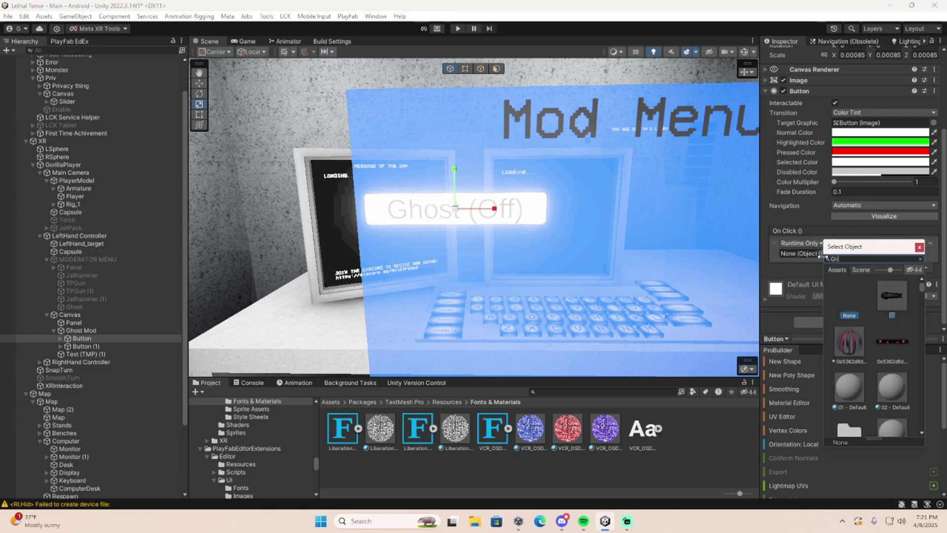
{"action": "key", "text": "BackSpace"}
{"action": "key", "text": "BackSpace"}
{"action": "key", "text": "BackSpace"}
{"action": "key", "text": "BackSpace"}
{"action": "key", "text": "BackSpace"}
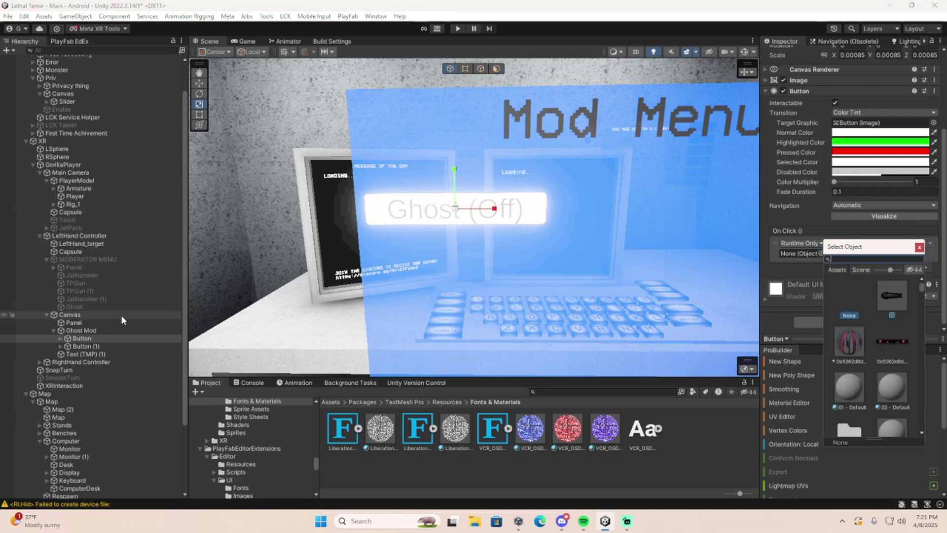
Assign the moderator menu's Ghost object to the Button's On Click entry and check which script it carries
{"action": "left_click_drag", "start_coordinate": [91, 316], "coordinate": [451, 280]}
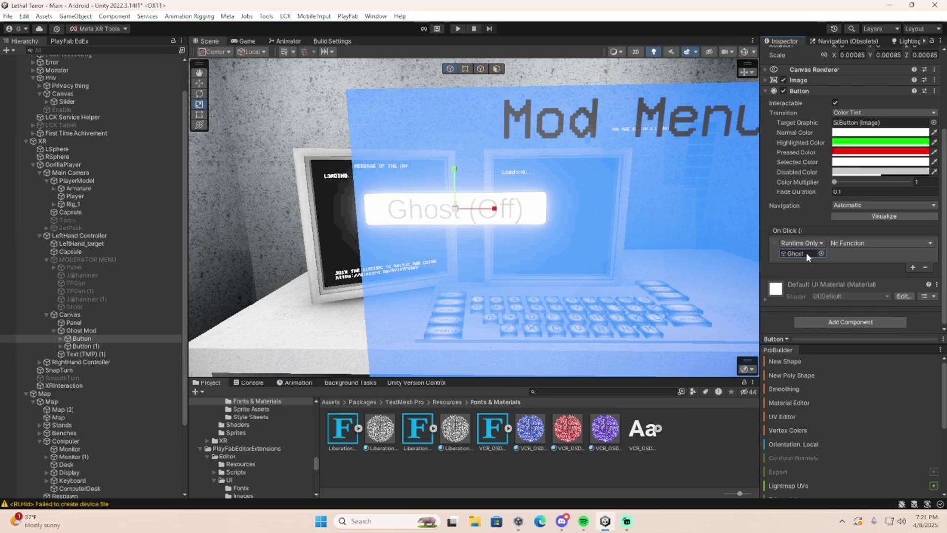
{"action": "double_click", "coordinate": [790, 254]}
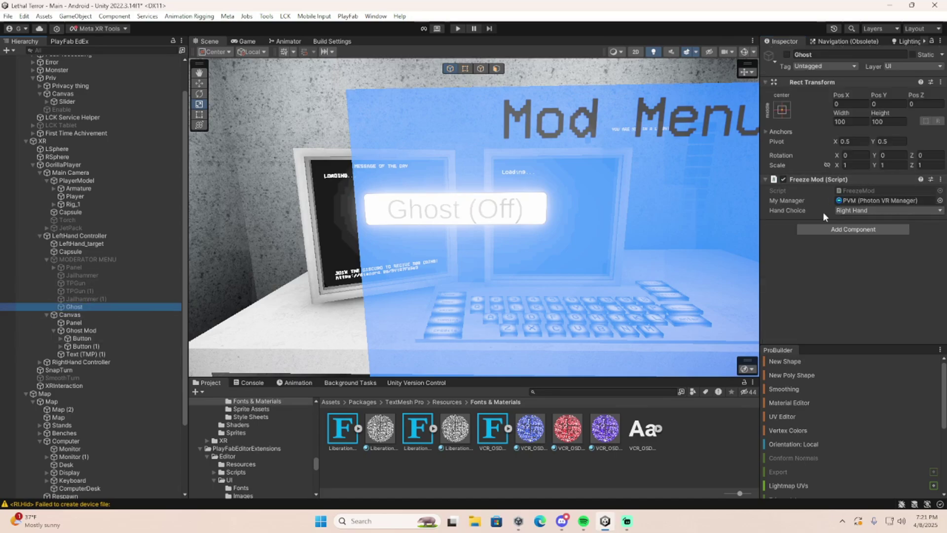
{"action": "left_click", "coordinate": [92, 338]}
{"action": "scroll", "coordinate": [845, 297], "scroll_direction": "down", "scroll_amount": 3}
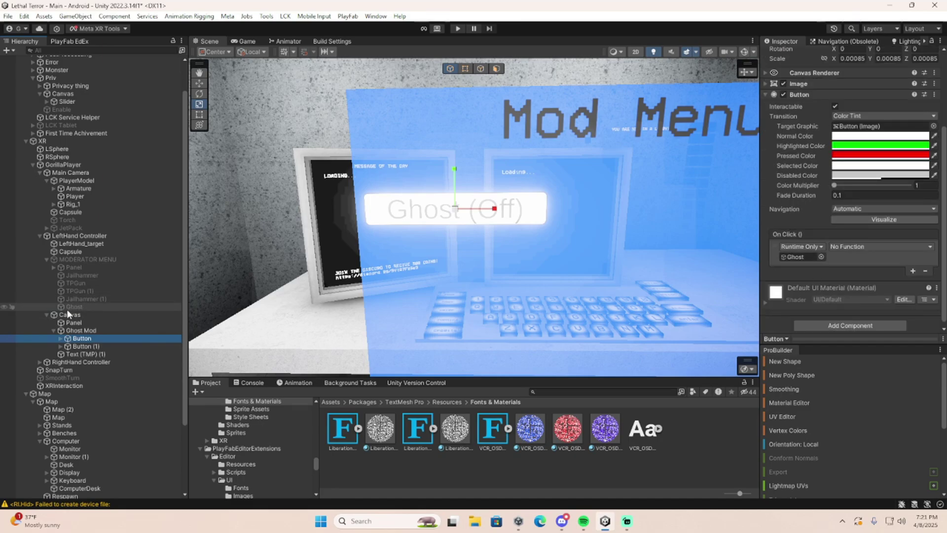
Create an empty child object named Ghost under Ghost Mod
{"action": "left_click", "coordinate": [76, 330]}
{"action": "right_click", "coordinate": [76, 330]}
{"action": "left_click", "coordinate": [111, 194]}
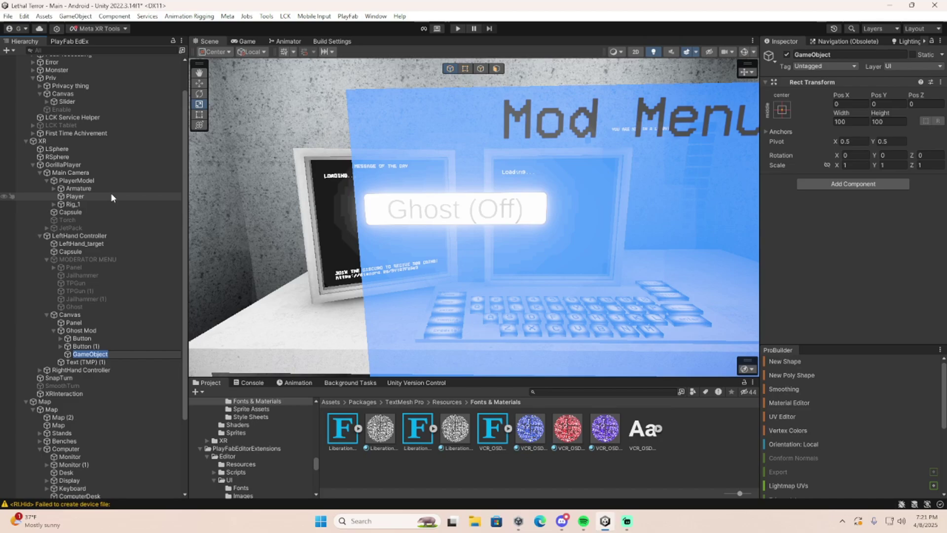
{"action": "type", "text": "Ghost"}
{"action": "key", "text": "Return"}
Add the Freeze Mod script to the new Ghost object with PVM as My Manager, and deactivate the object
{"action": "left_click", "coordinate": [823, 185]}
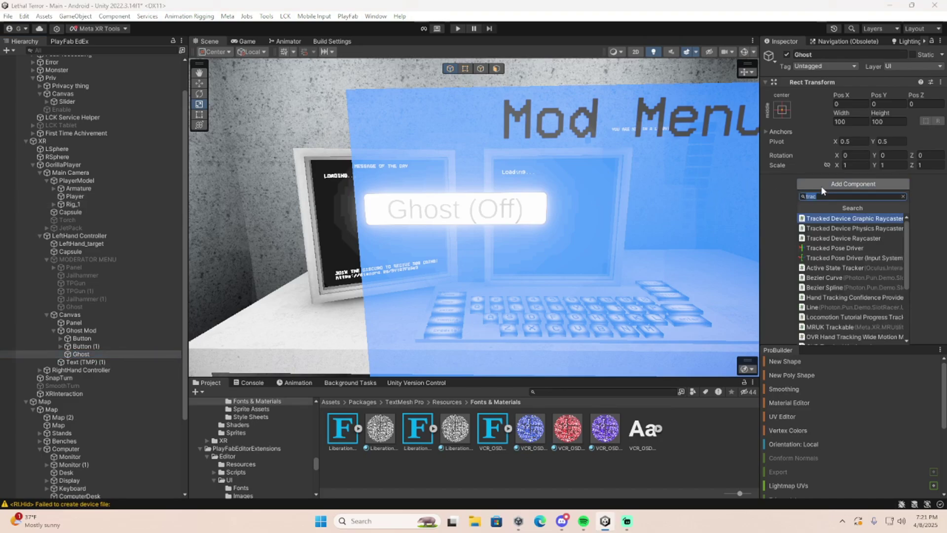
{"action": "type", "text": "Ghost"}
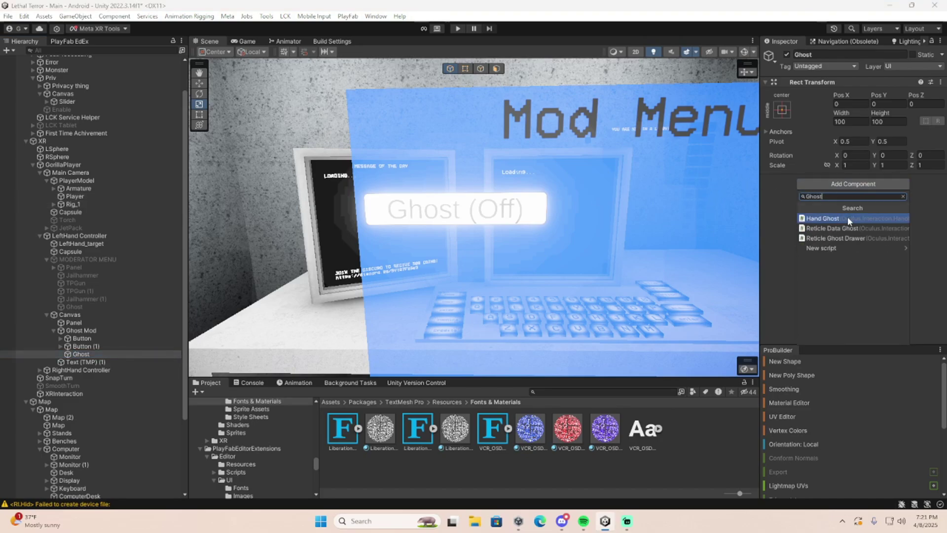
{"action": "key", "text": "BackSpace"}
{"action": "key", "text": "BackSpace"}
{"action": "key", "text": "BackSpace"}
{"action": "key", "text": "BackSpace"}
{"action": "key", "text": "BackSpace"}
{"action": "type", "text": "freeze"}
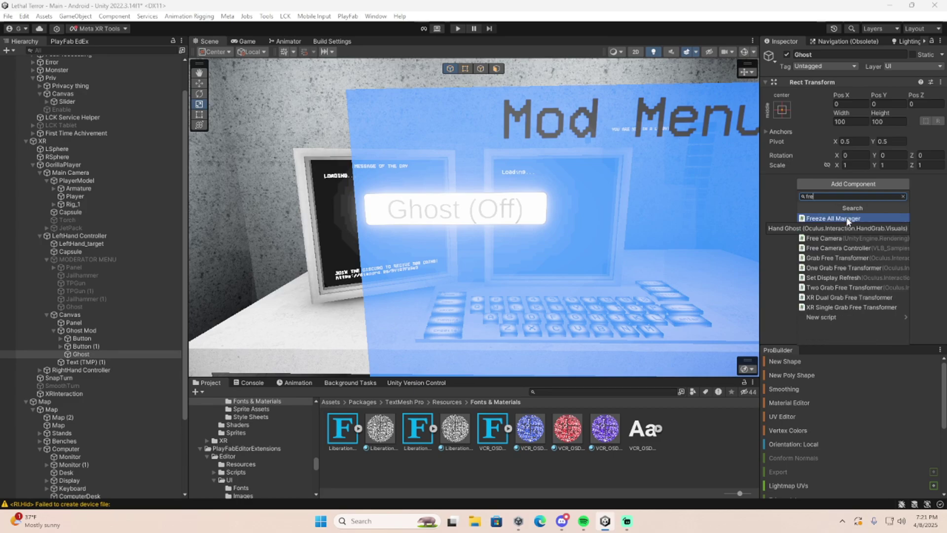
{"action": "left_click", "coordinate": [863, 227]}
{"action": "left_click", "coordinate": [896, 204]}
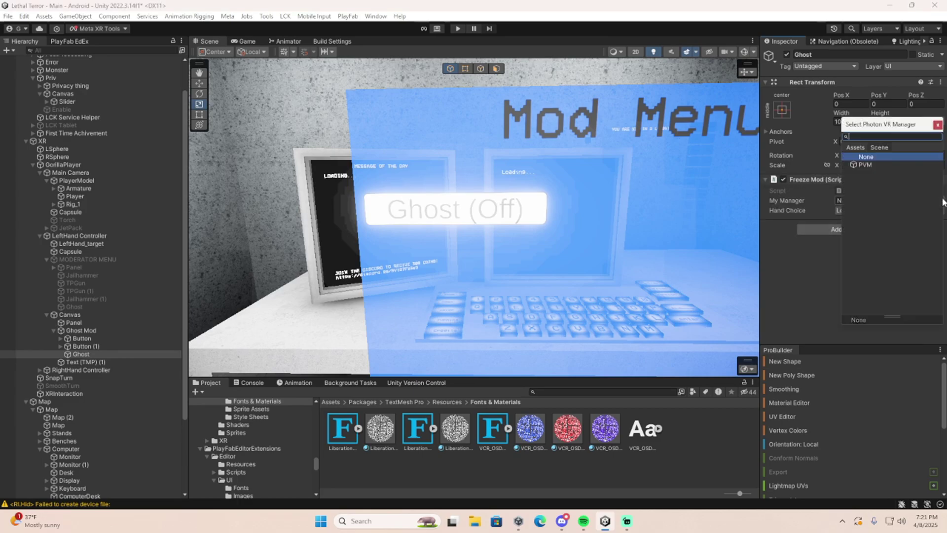
{"action": "left_click", "coordinate": [859, 166]}
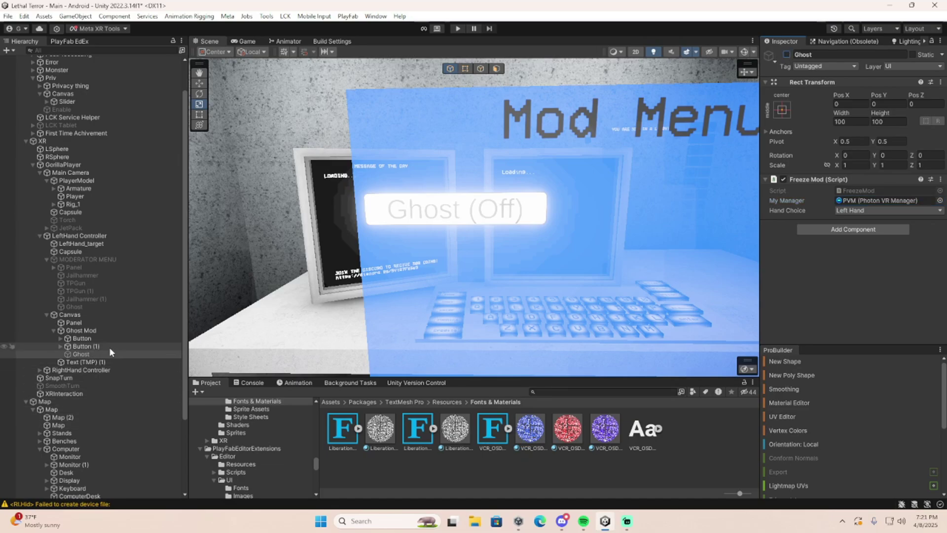
Make the Button's On Click entry target Ghost Mod's Ghost object with GameObject.SetActive enabled
{"action": "left_click", "coordinate": [82, 338]}
{"action": "scroll", "coordinate": [853, 197], "scroll_direction": "down", "scroll_amount": 3}
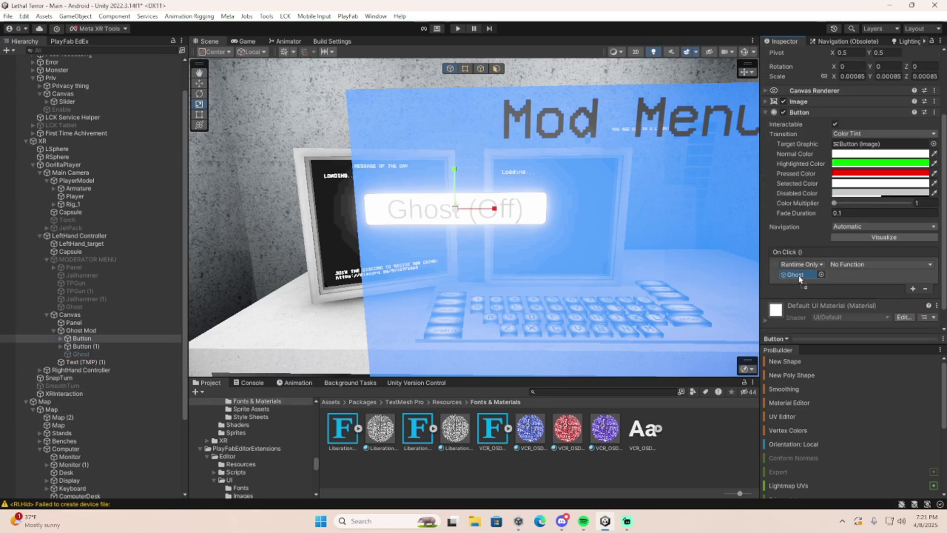
{"action": "left_click", "coordinate": [834, 264]}
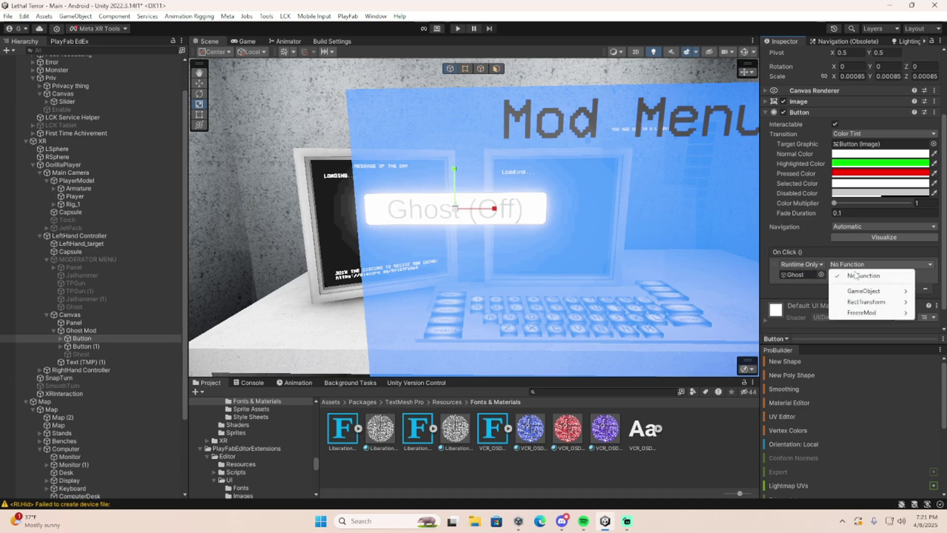
{"action": "mouse_move", "coordinate": [858, 291]}
{"action": "left_click", "coordinate": [742, 367]}
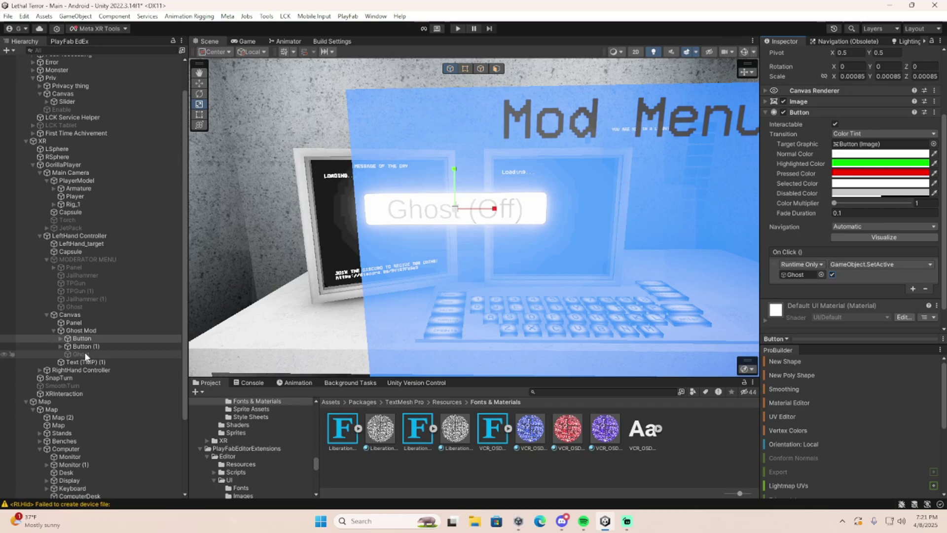
Add two more On Click entries and set the second to Button's GameObject.SetActive with the value unchecked
{"action": "left_click", "coordinate": [913, 288]}
{"action": "left_click", "coordinate": [913, 313]}
{"action": "scroll", "coordinate": [821, 299], "scroll_direction": "down", "scroll_amount": 2}
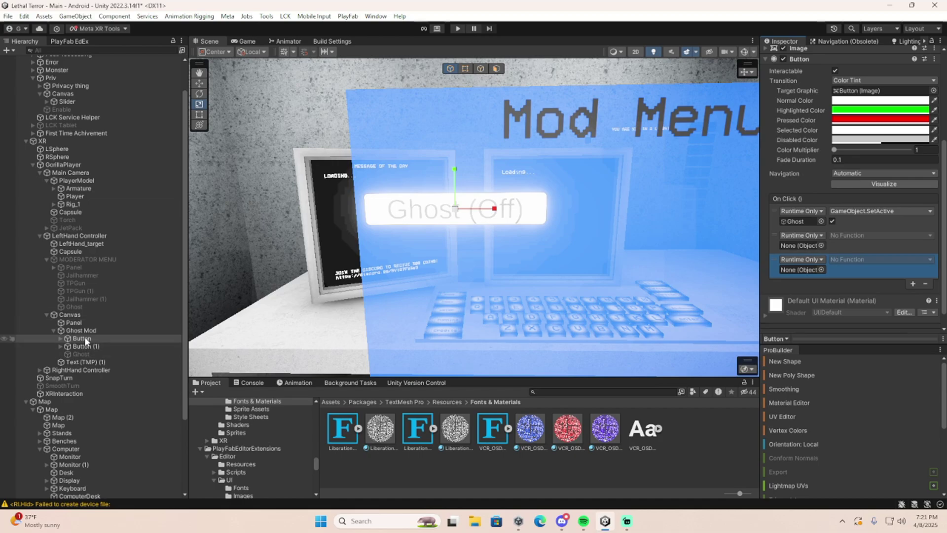
{"action": "left_click_drag", "start_coordinate": [85, 336], "coordinate": [785, 235]}
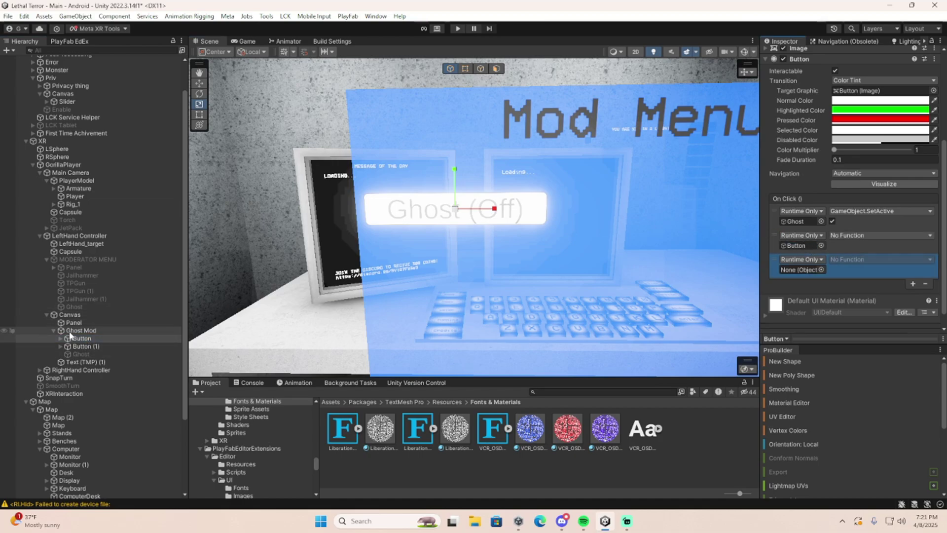
{"action": "left_click", "coordinate": [856, 236]}
{"action": "mouse_move", "coordinate": [883, 262]}
{"action": "left_click", "coordinate": [789, 339]}
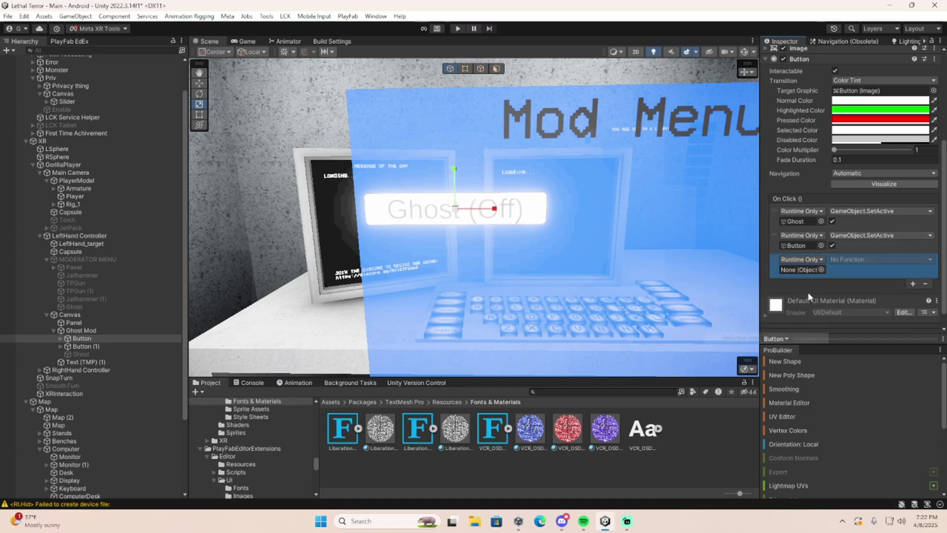
{"action": "left_click", "coordinate": [832, 245]}
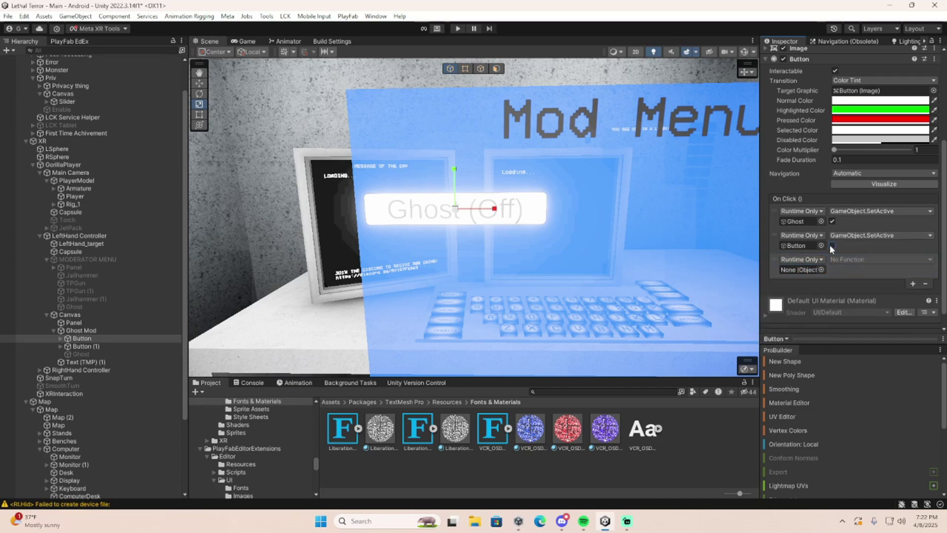
Set the Button's third On Click entry to activate Button (1) through GameObject.SetActive with the value checked
{"action": "left_click_drag", "start_coordinate": [81, 346], "coordinate": [801, 274]}
{"action": "left_click", "coordinate": [861, 260]}
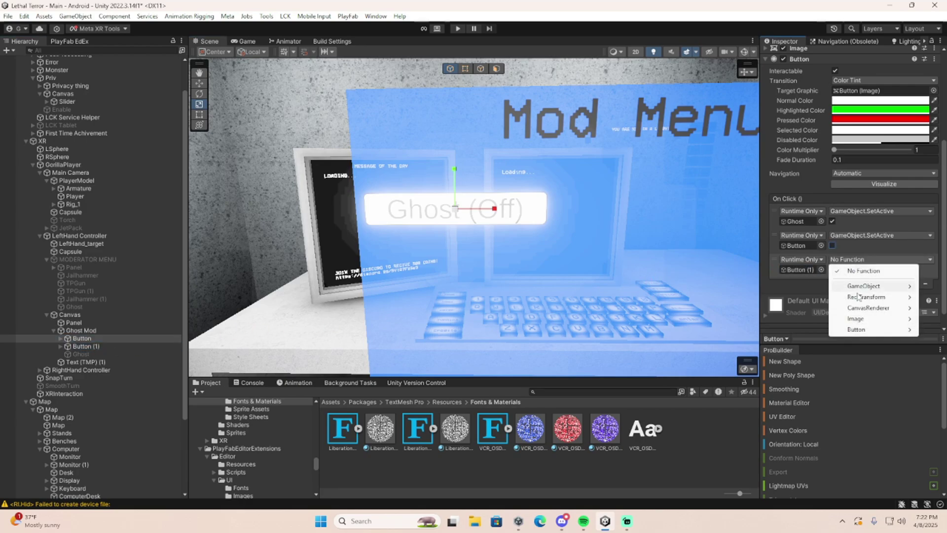
{"action": "mouse_move", "coordinate": [861, 287]}
{"action": "left_click", "coordinate": [717, 361]}
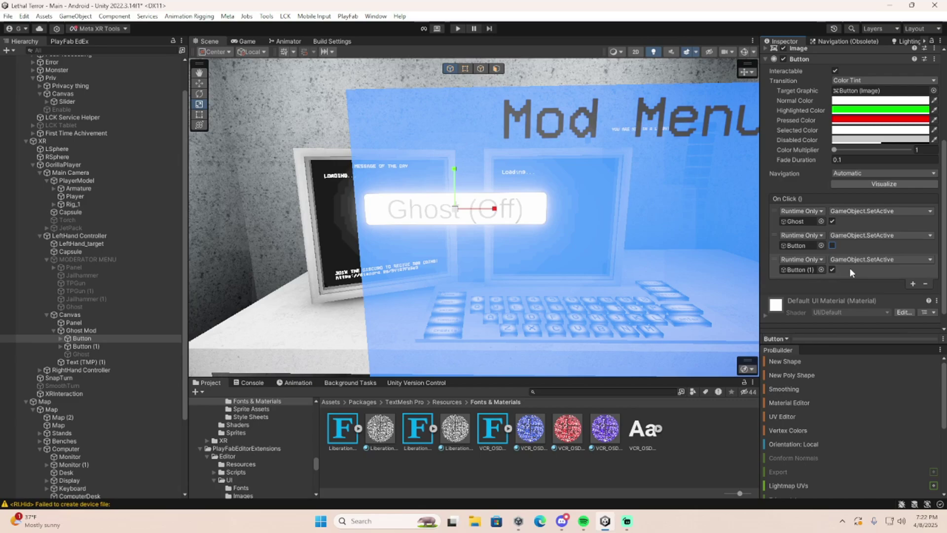
Deactivate Button (1) in the scene and add three entries to its On Click list
{"action": "left_click", "coordinate": [82, 345]}
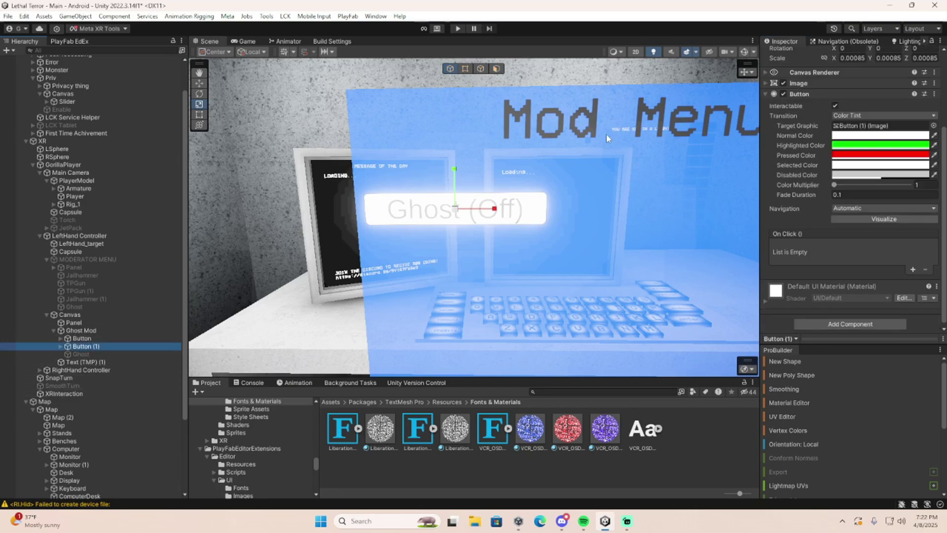
{"action": "scroll", "coordinate": [796, 126], "scroll_direction": "up", "scroll_amount": 3}
{"action": "scroll", "coordinate": [837, 212], "scroll_direction": "down", "scroll_amount": 3}
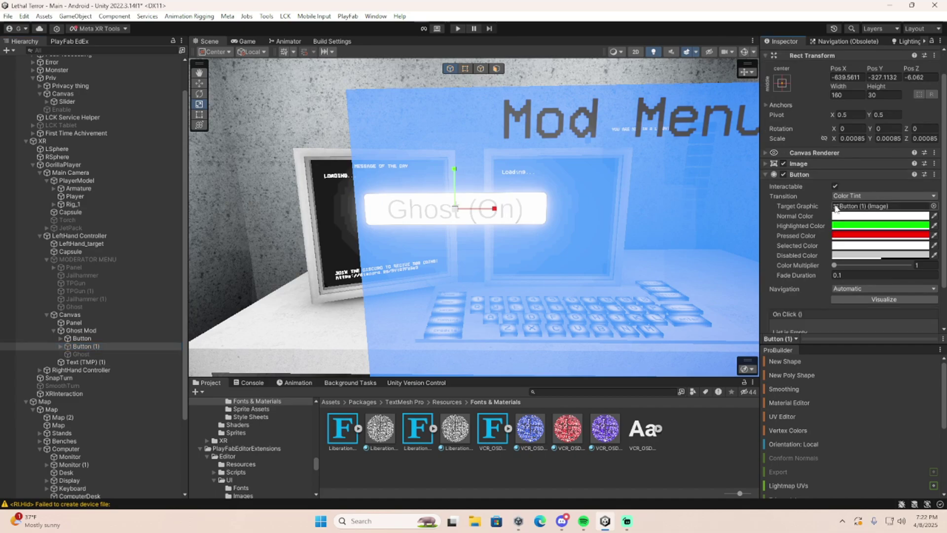
{"action": "left_click", "coordinate": [913, 300]}
{"action": "left_click", "coordinate": [913, 302]}
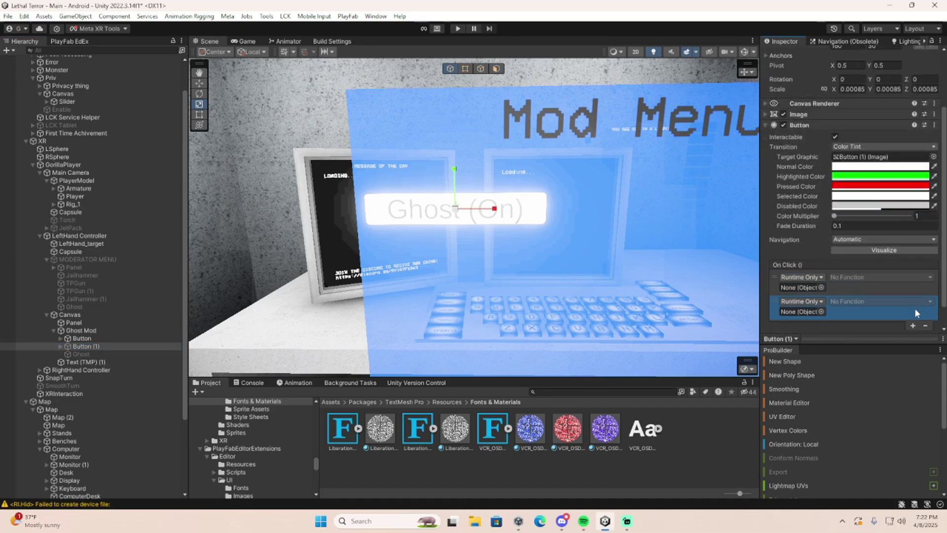
{"action": "left_click", "coordinate": [913, 325]}
{"action": "scroll", "coordinate": [858, 267], "scroll_direction": "down", "scroll_amount": 2}
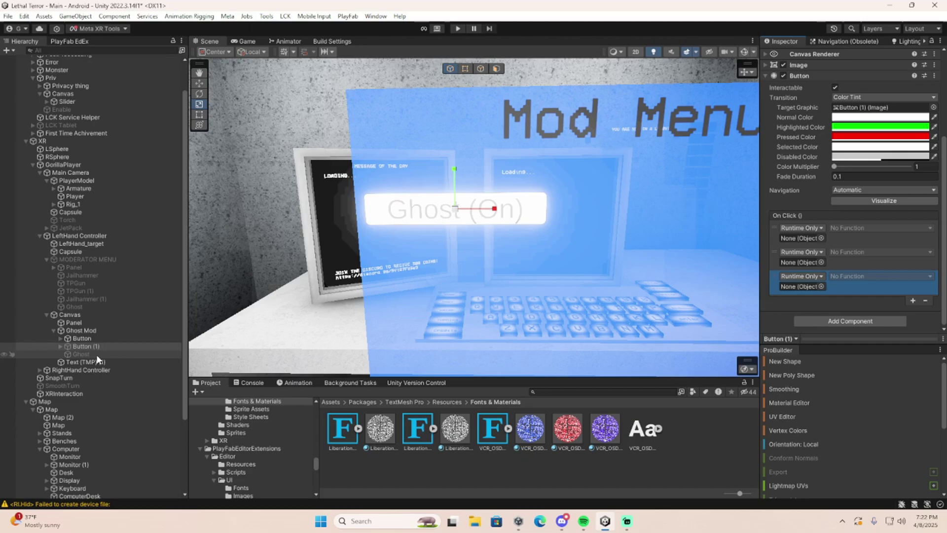
Set the first On Click entry of Button (1) to Ghost's GameObject.SetActive with the value unchecked
{"action": "left_click_drag", "start_coordinate": [96, 354], "coordinate": [801, 238]}
{"action": "left_click", "coordinate": [881, 227]}
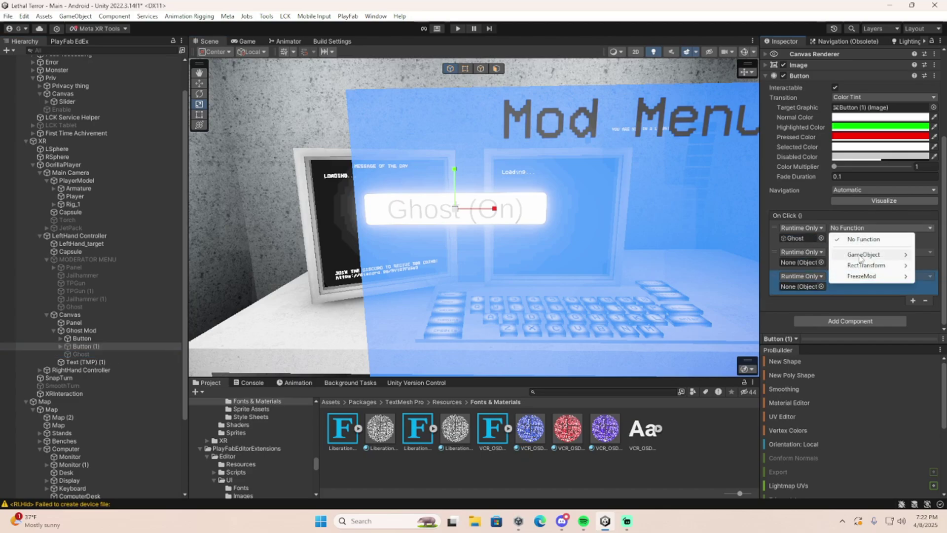
{"action": "mouse_move", "coordinate": [861, 257]}
{"action": "left_click", "coordinate": [769, 330]}
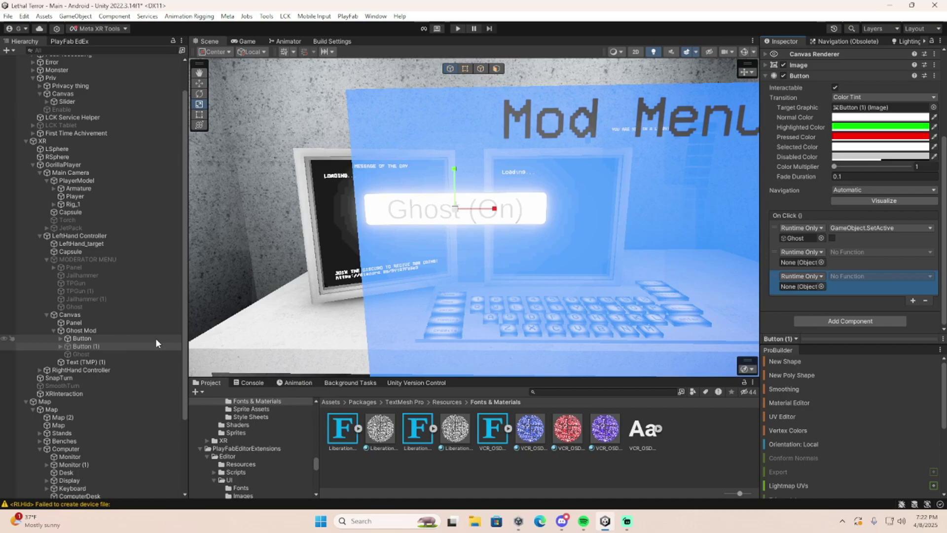
Set the second On Click entry to Button (1) itself with GameObject.SetActive and the value unchecked
{"action": "left_click_drag", "start_coordinate": [82, 345], "coordinate": [806, 263]}
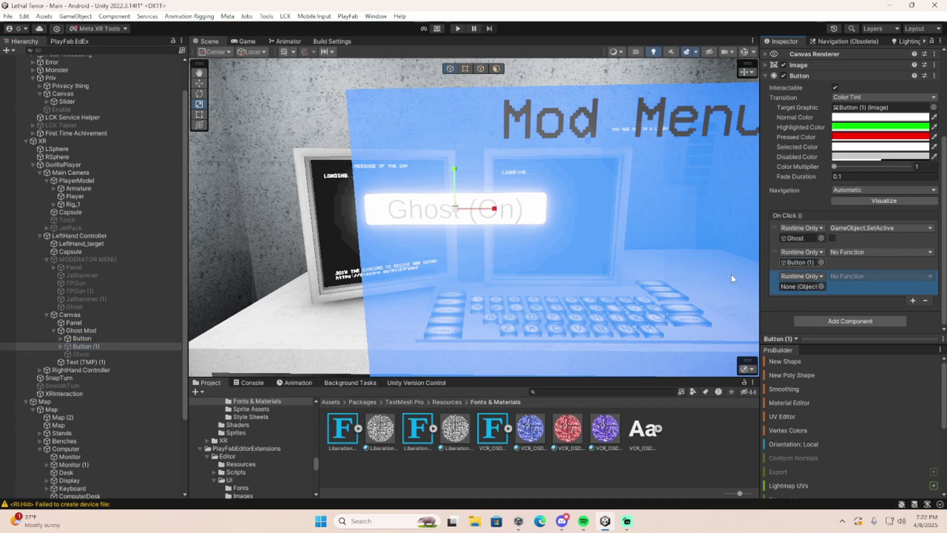
{"action": "left_click", "coordinate": [845, 251]}
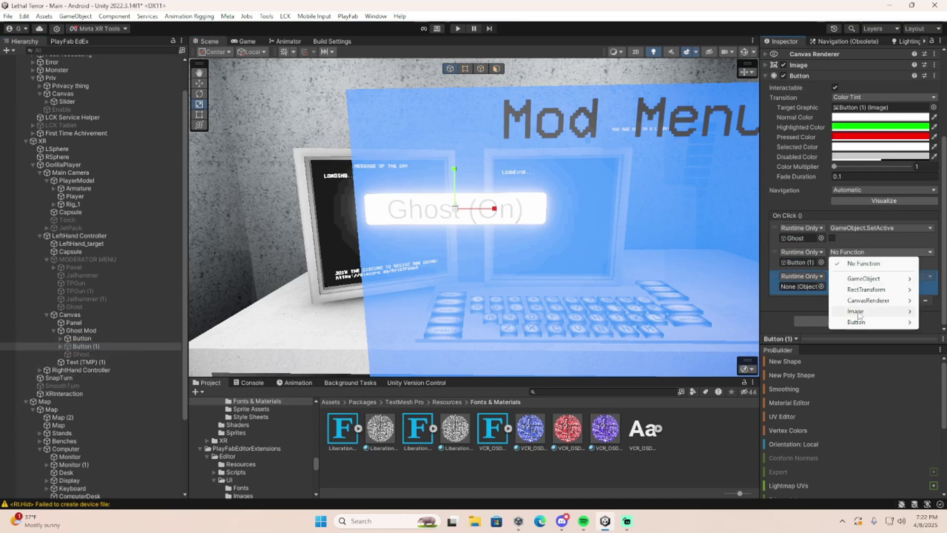
{"action": "mouse_move", "coordinate": [868, 279]}
{"action": "left_click", "coordinate": [789, 354]}
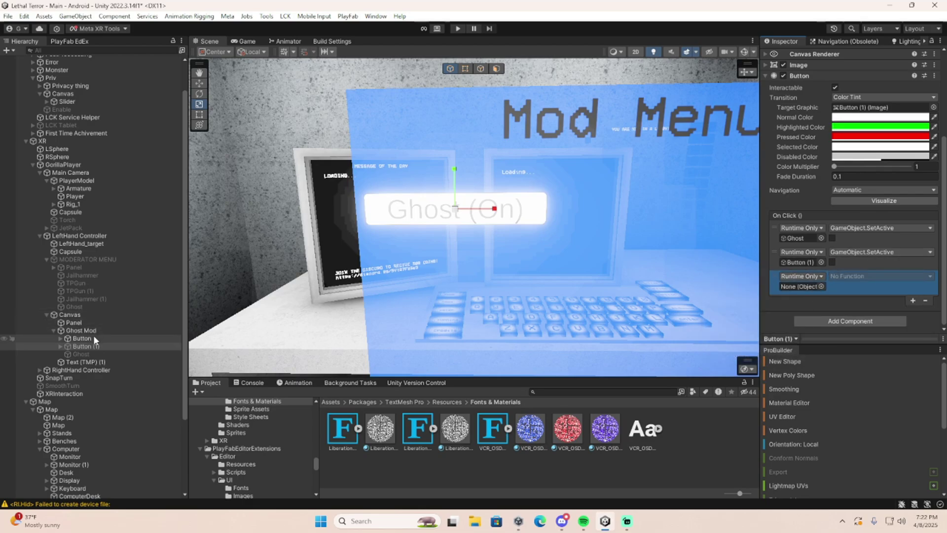
Set the third On Click entry of Button (1) to activate Button through GameObject.SetActive with the value checked
{"action": "left_click_drag", "start_coordinate": [83, 340], "coordinate": [813, 289]}
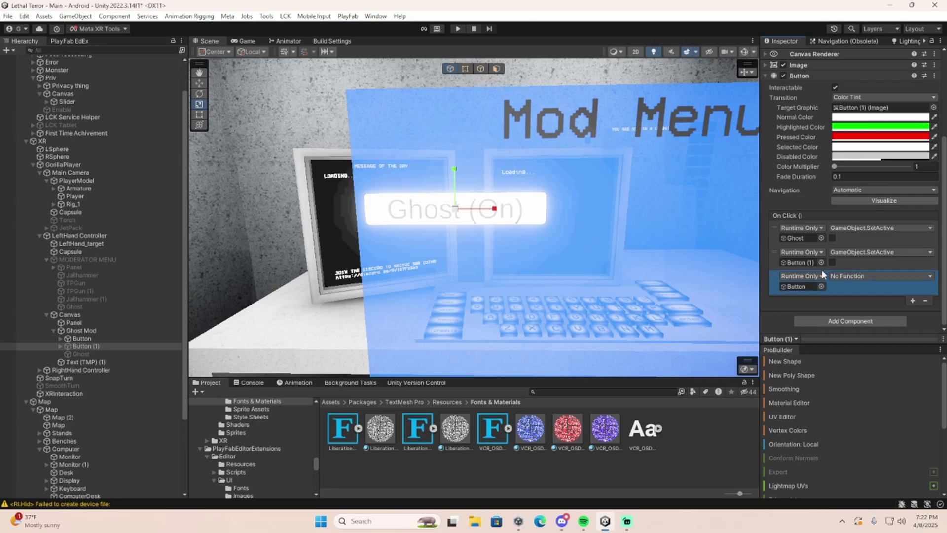
{"action": "left_click", "coordinate": [848, 276]}
{"action": "mouse_move", "coordinate": [883, 302]}
{"action": "left_click", "coordinate": [769, 379]}
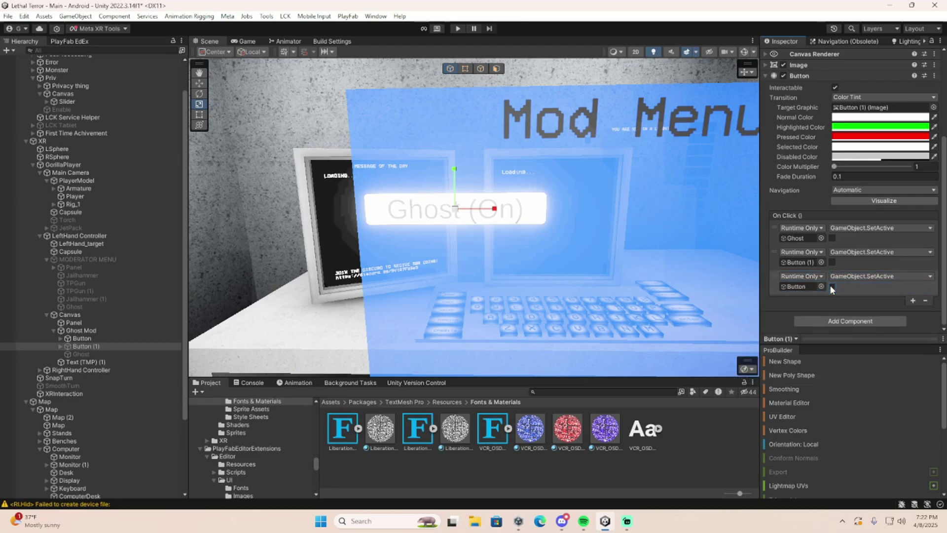
{"action": "middle_click_drag", "start_coordinate": [479, 218], "coordinate": [498, 216]}
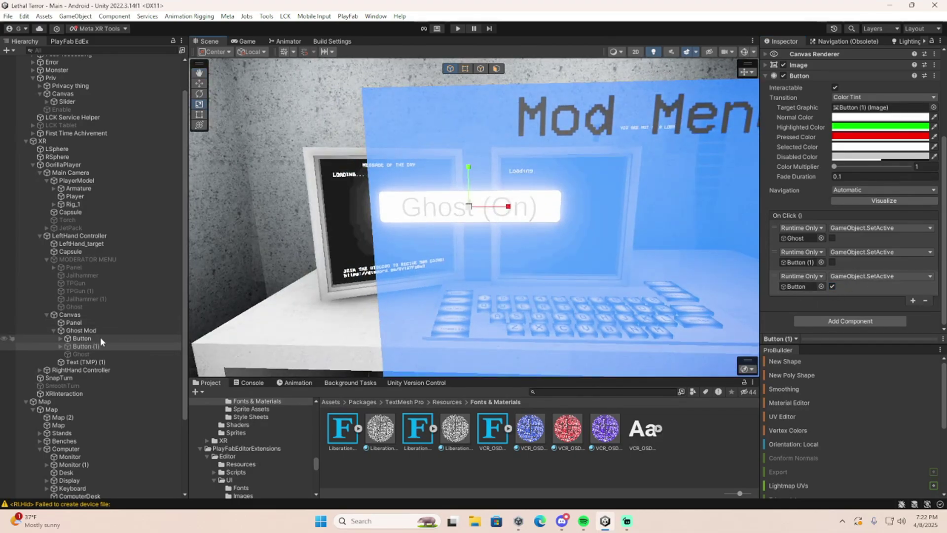
{"action": "right_click_drag", "start_coordinate": [419, 237], "coordinate": [506, 247]}
{"action": "key", "text": "s"}
{"action": "key", "text": "w"}
{"action": "key", "text": "w"}
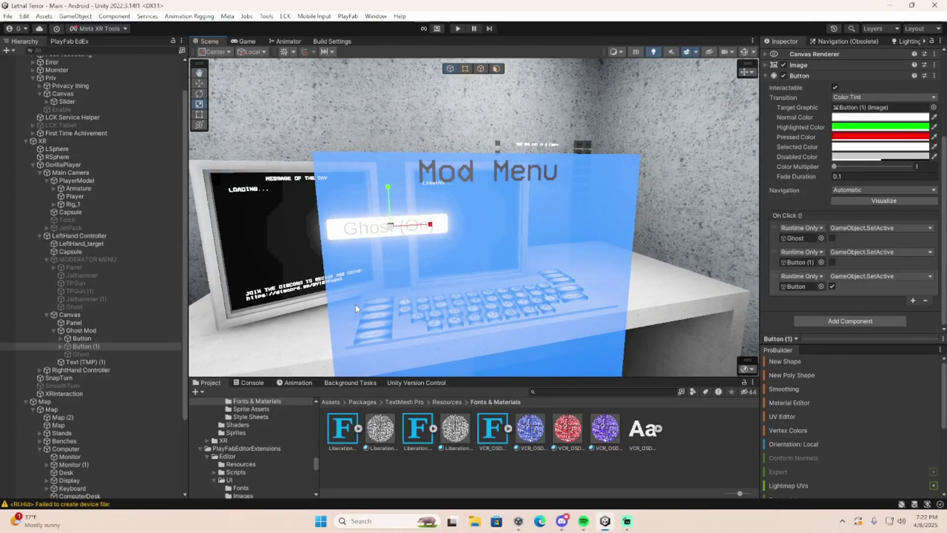
{"action": "right_click_drag", "start_coordinate": [457, 264], "coordinate": [439, 275]}
{"action": "key", "text": "w"}
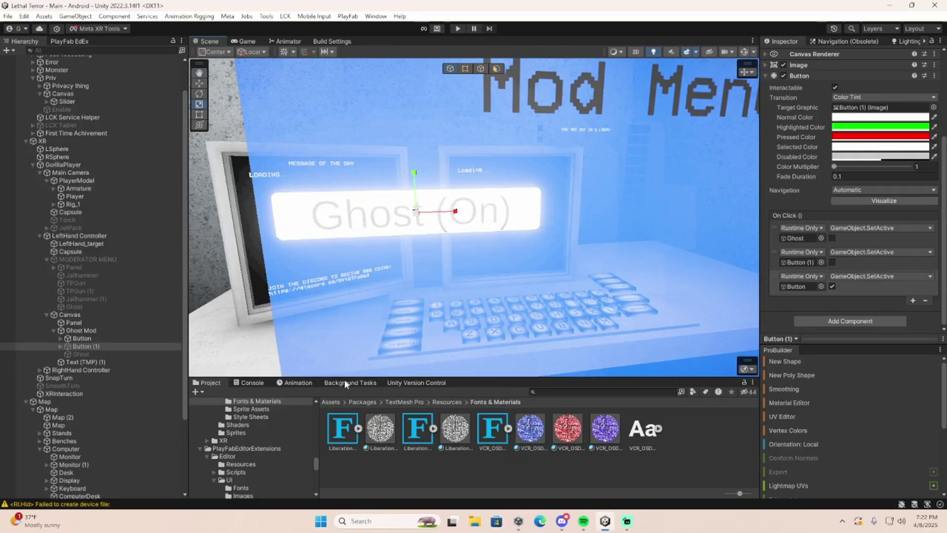
{"action": "left_click", "coordinate": [331, 401]}
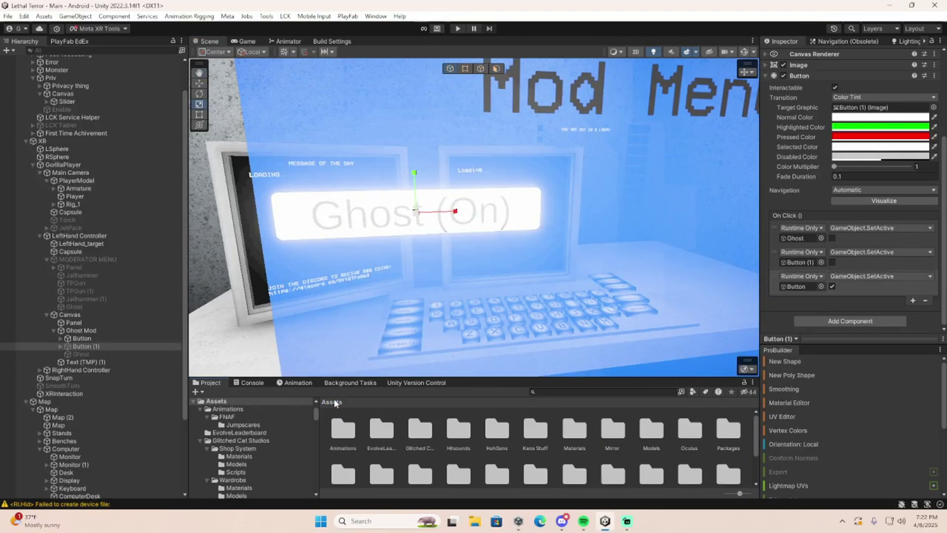
Review the moderator menu's Jailhammer (1) object, the Canvas, and the Ghost Mod group with its buttons and Ghost object
{"action": "left_click", "coordinate": [75, 299]}
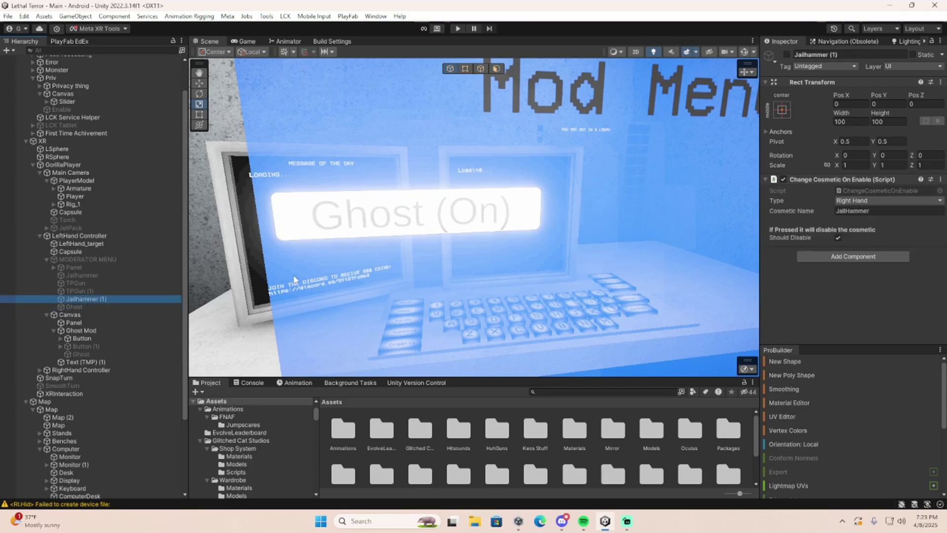
{"action": "left_click", "coordinate": [72, 315]}
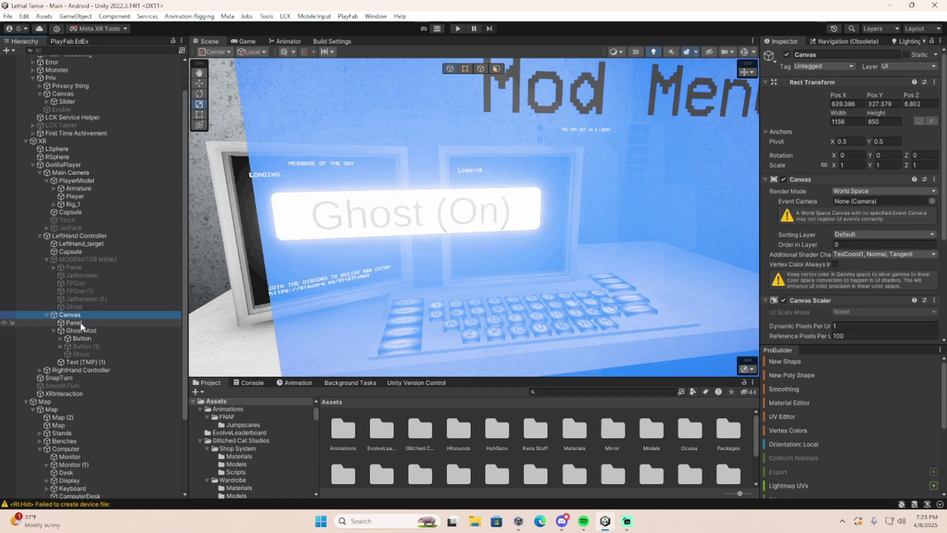
{"action": "left_click", "coordinate": [81, 331]}
{"action": "left_click", "coordinate": [83, 339]}
{"action": "left_click", "coordinate": [81, 348]}
{"action": "left_click", "coordinate": [81, 354]}
{"action": "left_click", "coordinate": [76, 331]}
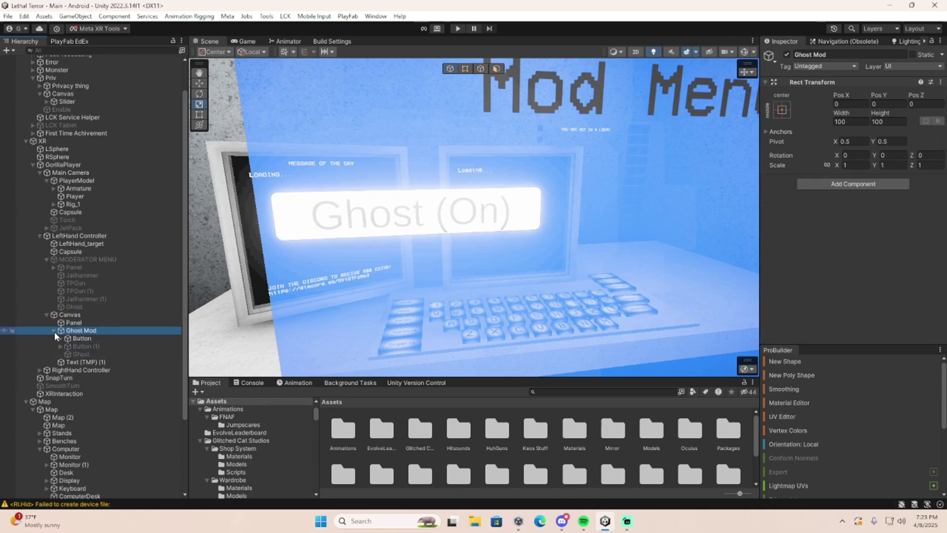
{"action": "left_click", "coordinate": [54, 331]}
{"action": "left_click_drag", "start_coordinate": [282, 242], "coordinate": [331, 228], "text": "alt"}
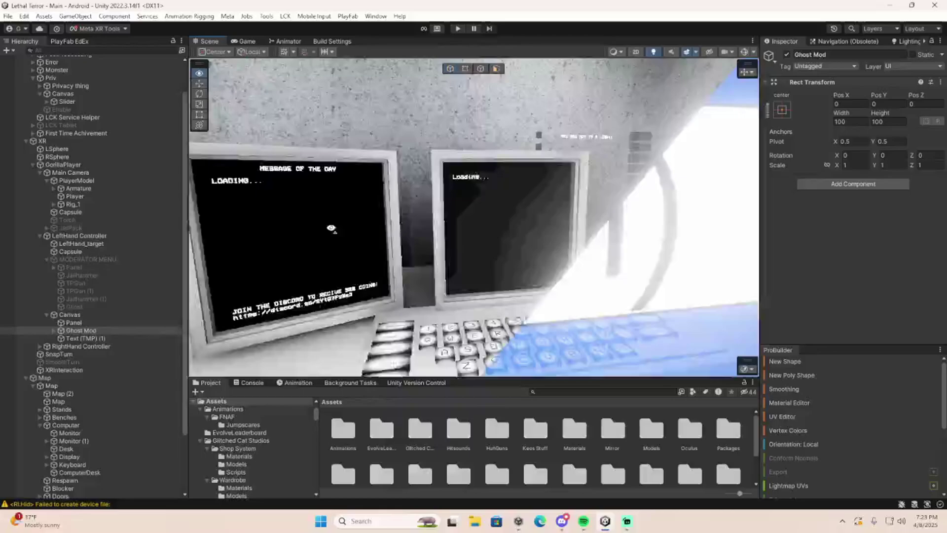
{"action": "key", "text": "f"}
{"action": "left_click", "coordinate": [79, 331]}
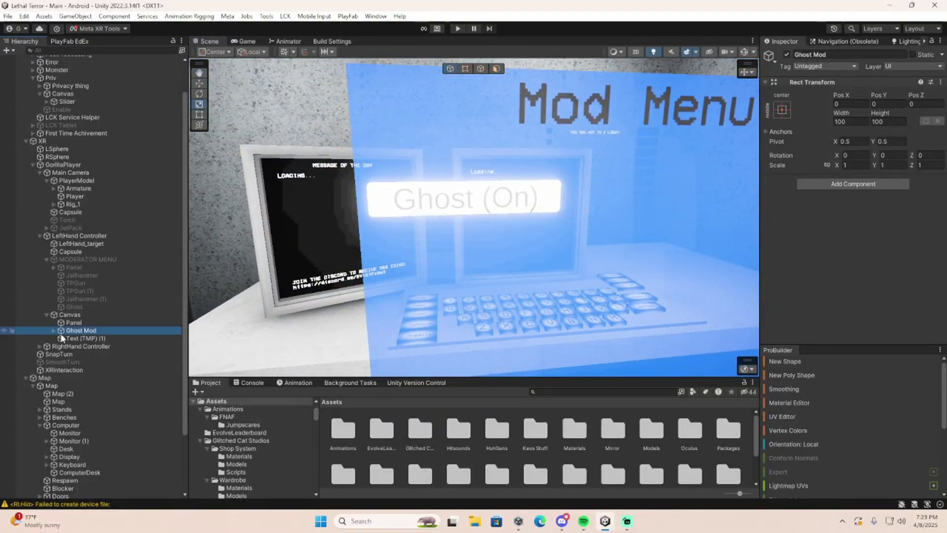
Create an empty object named ModCosmetic under the mod menu Canvas and place it directly below Ghost Mod
{"action": "right_click_drag", "start_coordinate": [518, 198], "coordinate": [656, 257]}
{"action": "key", "text": "s"}
{"action": "key", "text": "a"}
{"action": "key", "text": "w"}
{"action": "left_click", "coordinate": [75, 330]}
{"action": "key", "text": "Right"}
{"action": "right_click_drag", "start_coordinate": [345, 259], "coordinate": [301, 233]}
{"action": "right_click", "coordinate": [70, 314]}
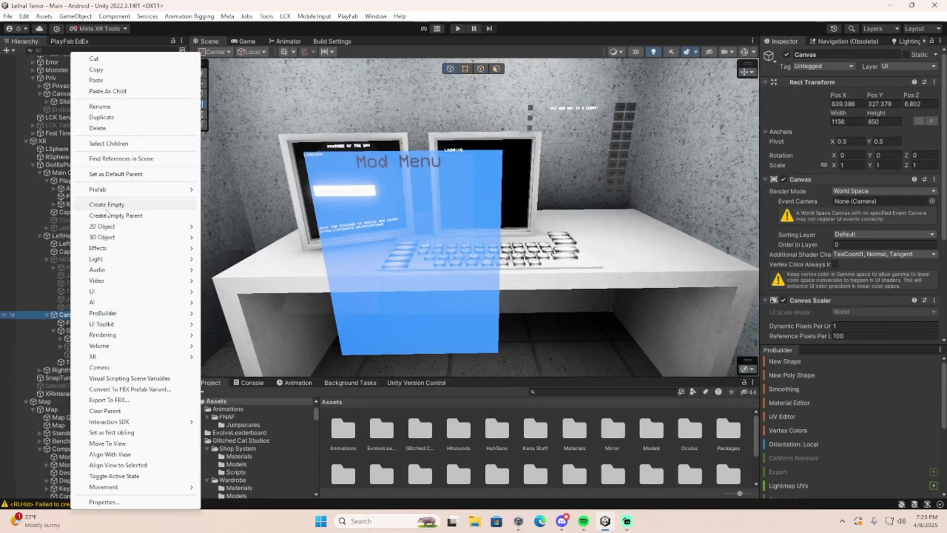
{"action": "left_click", "coordinate": [107, 205]}
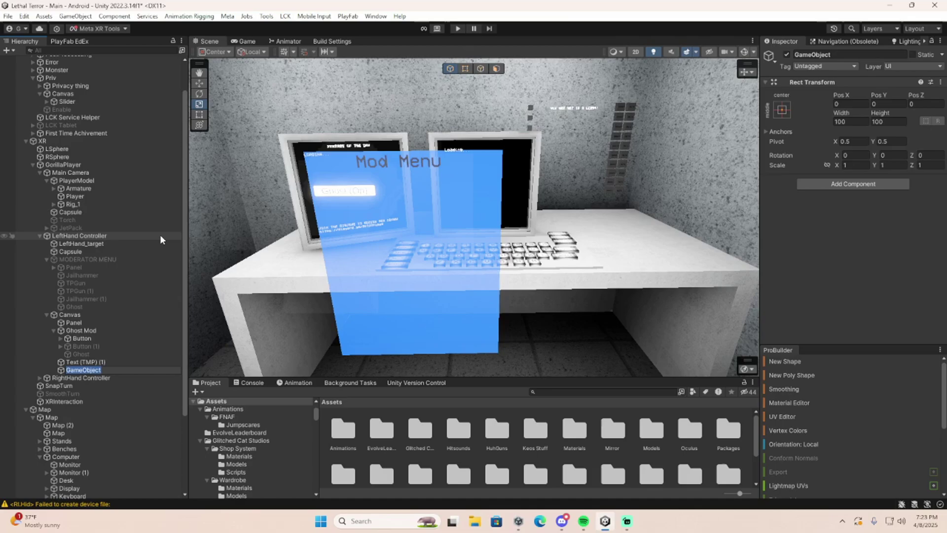
{"action": "type", "text": "ModCosmetic"}
{"action": "key", "text": "Return"}
{"action": "left_click", "coordinate": [54, 331]}
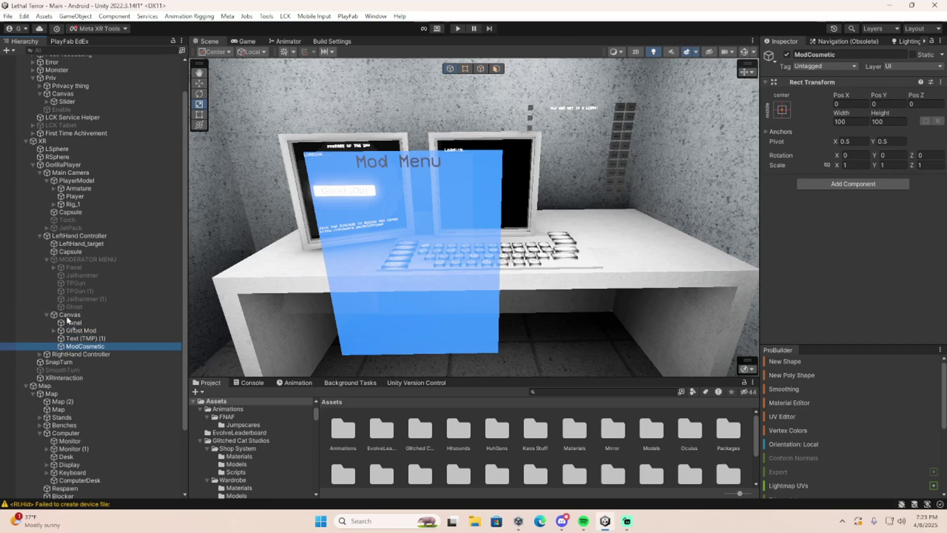
{"action": "left_click_drag", "start_coordinate": [71, 349], "coordinate": [58, 334]}
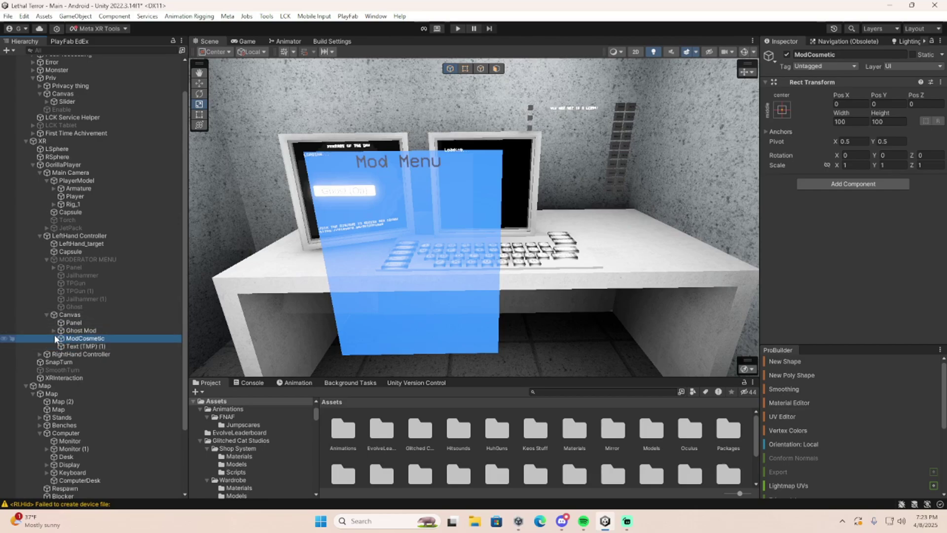
Copy Ghost Mod's Button and Button (1) into ModCosmetic and move the copies down below the Ghost button on the panel
{"action": "left_click", "coordinate": [54, 331]}
{"action": "left_click", "coordinate": [77, 340]}
{"action": "left_click", "coordinate": [86, 347], "text": "shift"}
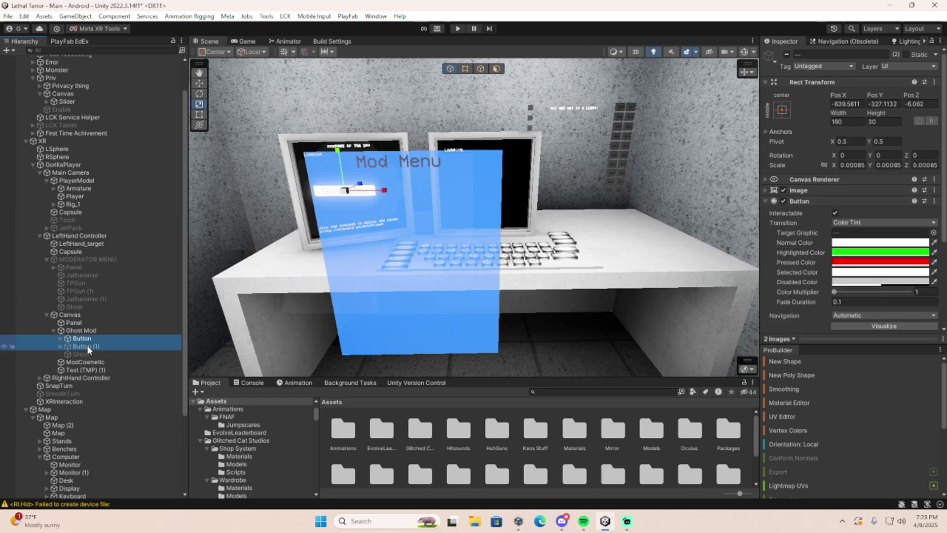
{"action": "left_click", "coordinate": [86, 363]}
{"action": "key", "text": "ctrl+v"}
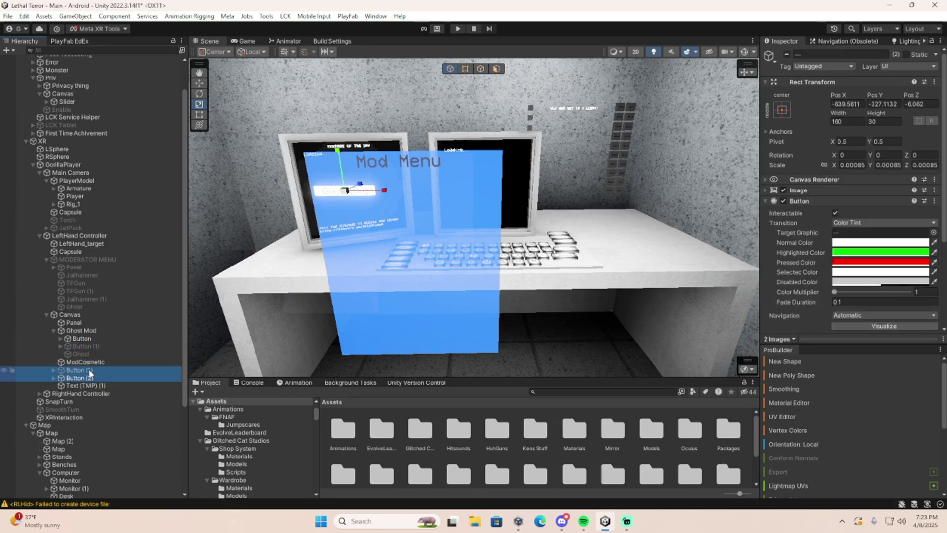
{"action": "left_click_drag", "start_coordinate": [66, 370], "coordinate": [75, 360]}
{"action": "key", "text": "w"}
{"action": "left_click_drag", "start_coordinate": [343, 160], "coordinate": [399, 185]}
Change the label text of Button (1) in ModCosmetic to "Mod On"
{"action": "left_click", "coordinate": [79, 370]}
{"action": "left_click", "coordinate": [60, 370]}
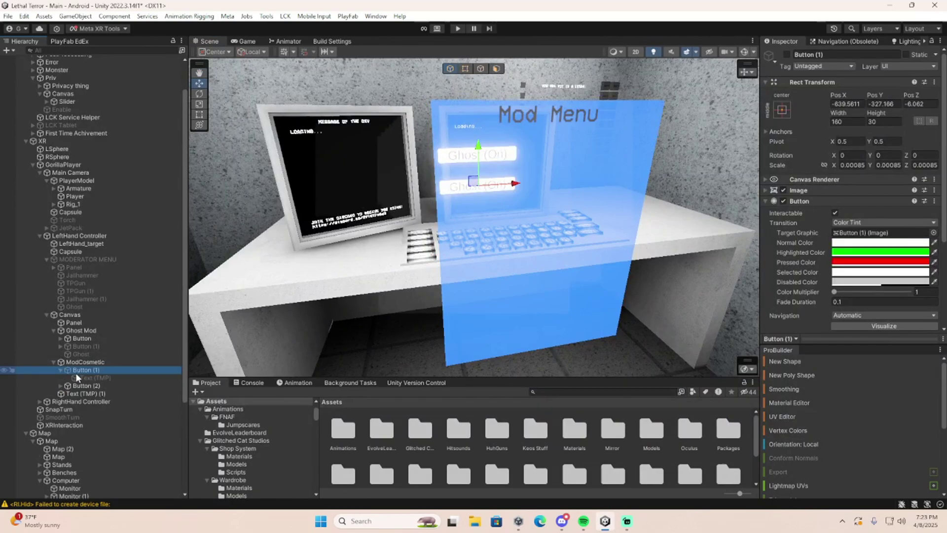
{"action": "left_click", "coordinate": [78, 377]}
{"action": "left_click", "coordinate": [807, 235]}
{"action": "type", "text": "Mod"}
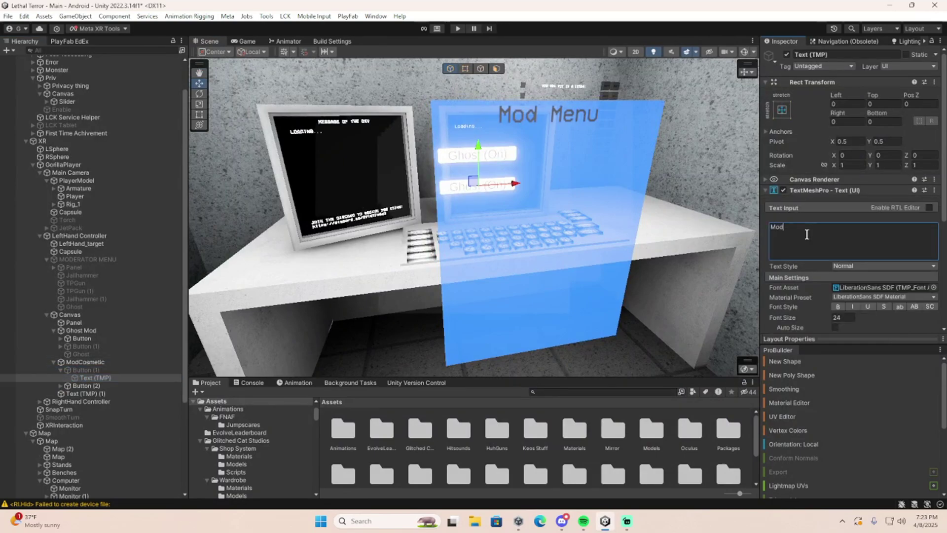
{"action": "type", "text": "Mod"}
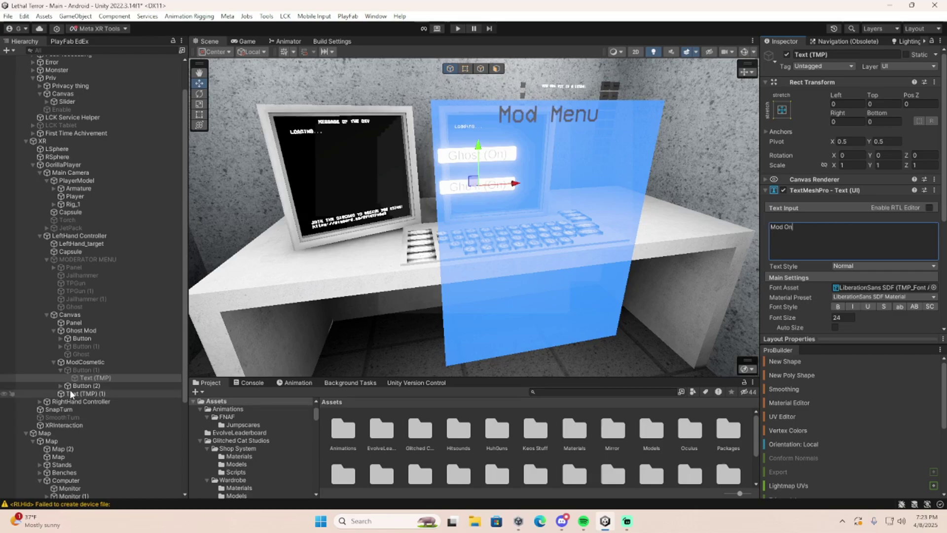
Change the label text of Button (2) in ModCosmetic to "Mod off"
{"action": "left_click", "coordinate": [69, 388]}
{"action": "left_click", "coordinate": [60, 385]}
{"action": "left_click", "coordinate": [91, 393]}
{"action": "left_click", "coordinate": [792, 238]}
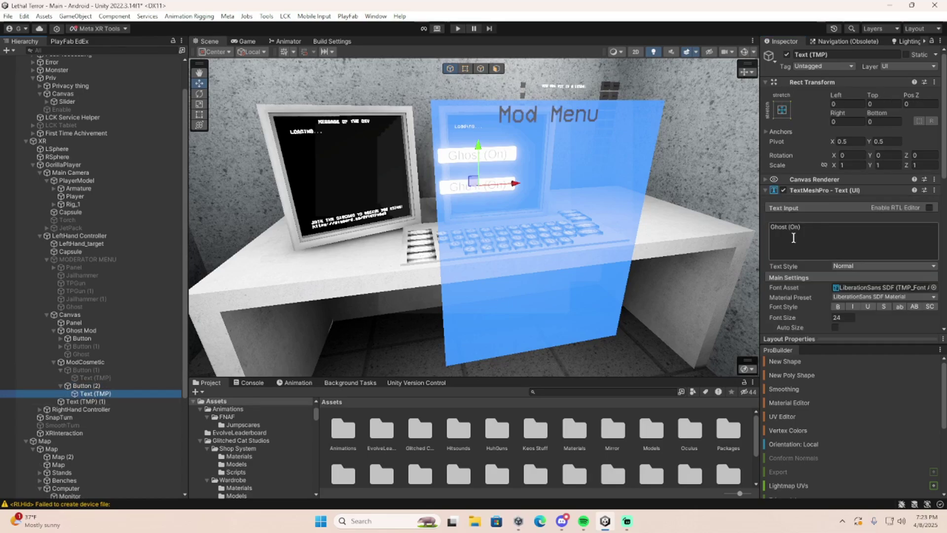
{"action": "type", "text": "MOd"}
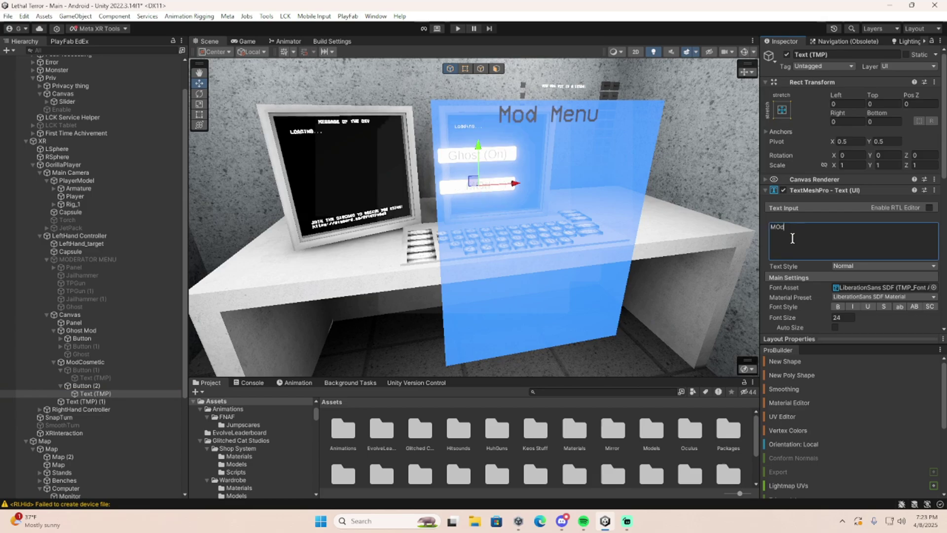
{"action": "type", "text": " OFF"}
{"action": "right_click_drag", "start_coordinate": [650, 254], "coordinate": [668, 239]}
{"action": "key", "text": "w"}
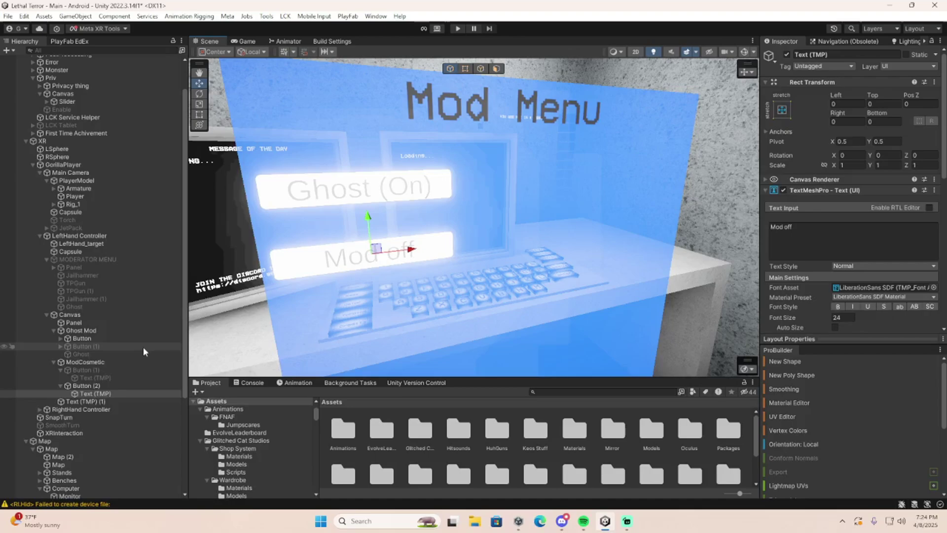
Activate Button (1) and deactivate Button (2) inside ModCosmetic
{"action": "left_click", "coordinate": [90, 370]}
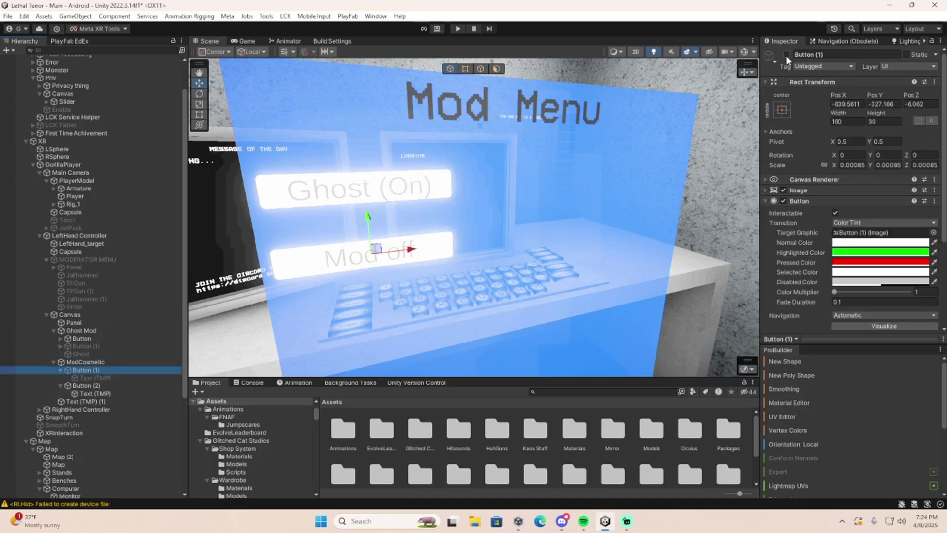
{"action": "left_click", "coordinate": [89, 378]}
{"action": "left_click", "coordinate": [85, 386]}
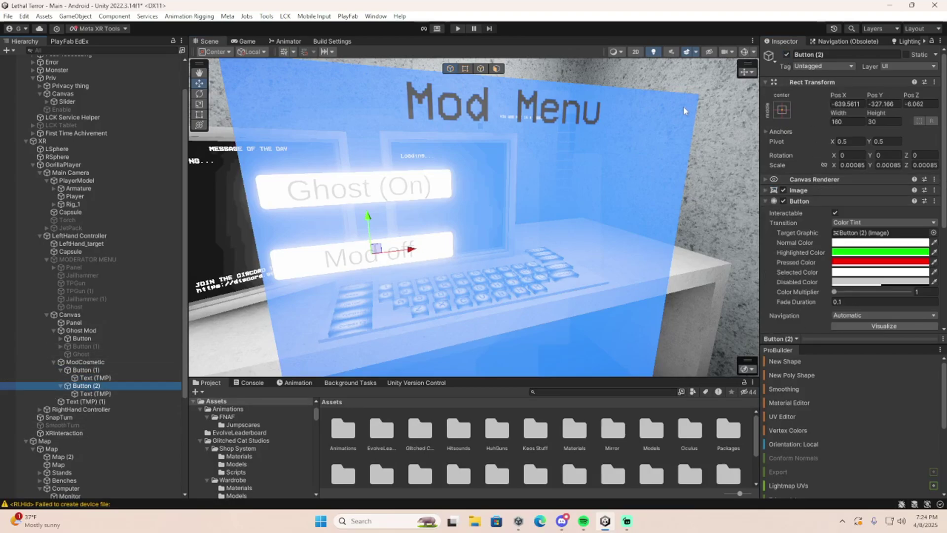
{"action": "left_click", "coordinate": [787, 55]}
Check the target objects in Button (2)'s On Click list and the Jailhammer object's Change Cosmetic On Enable settings
{"action": "scroll", "coordinate": [809, 239], "scroll_direction": "down", "scroll_amount": 6}
{"action": "right_click_drag", "start_coordinate": [636, 237], "coordinate": [580, 233]}
{"action": "left_click", "coordinate": [805, 285]}
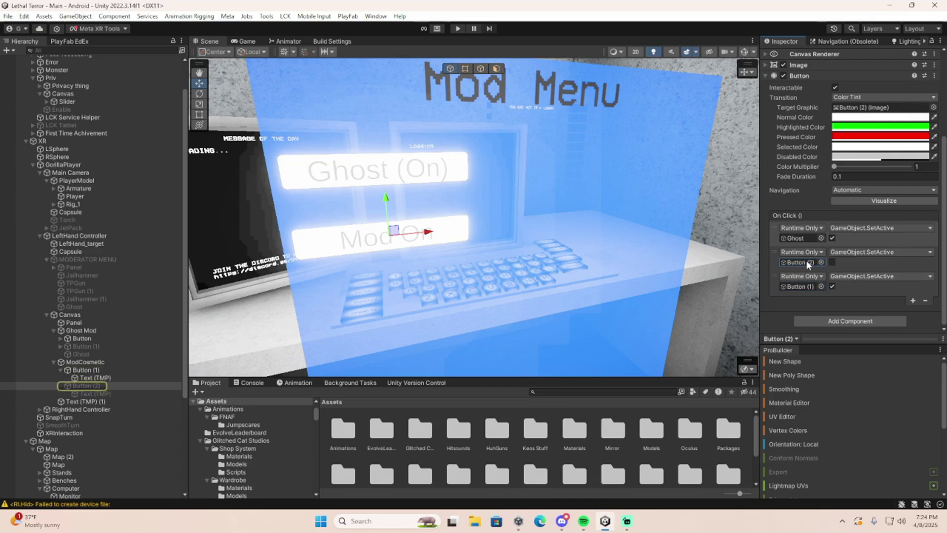
{"action": "left_click", "coordinate": [806, 237]}
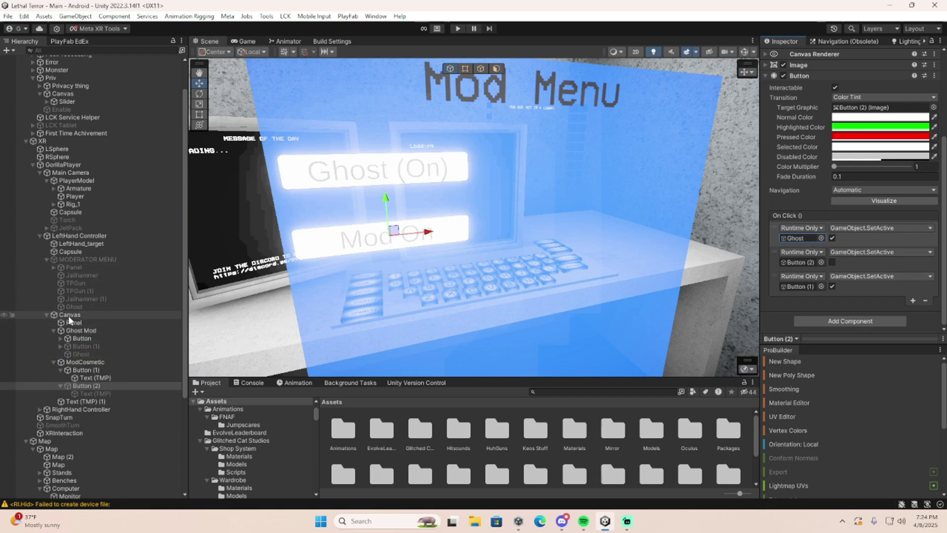
{"action": "left_click", "coordinate": [110, 275]}
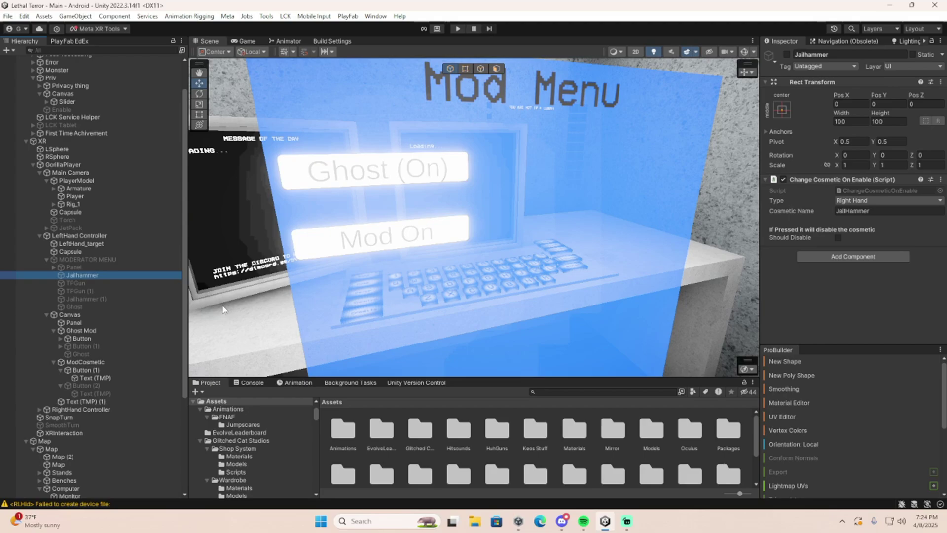
{"action": "left_click", "coordinate": [87, 340]}
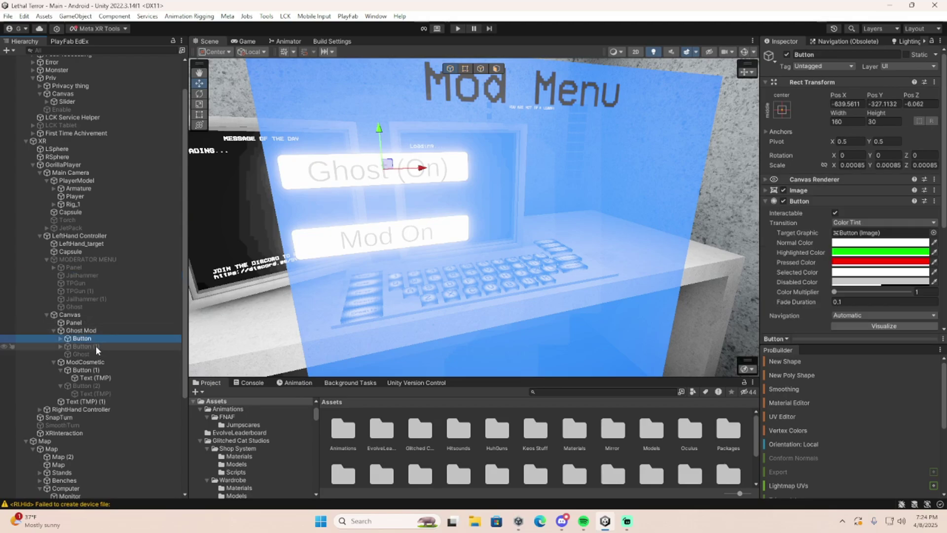
Create an empty child object named MOd under ModCosmetic
{"action": "right_click", "coordinate": [89, 361]}
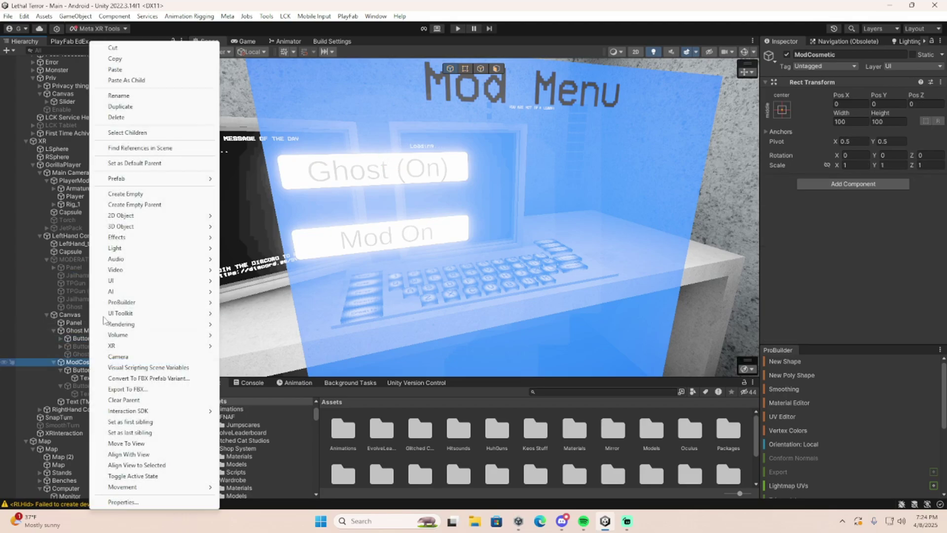
{"action": "left_click", "coordinate": [125, 193]}
{"action": "type", "text": "C"}
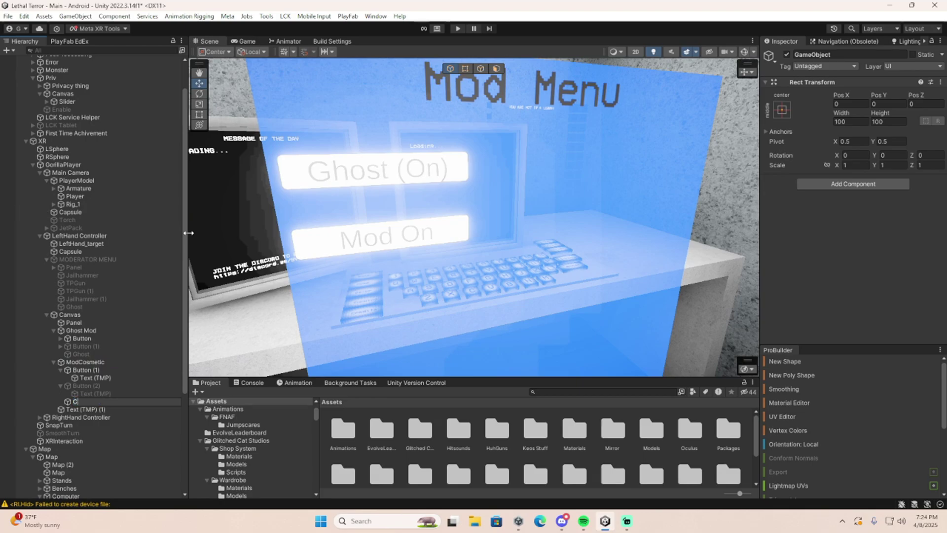
{"action": "type", "text": "hMOd"}
{"action": "key", "text": "Return"}
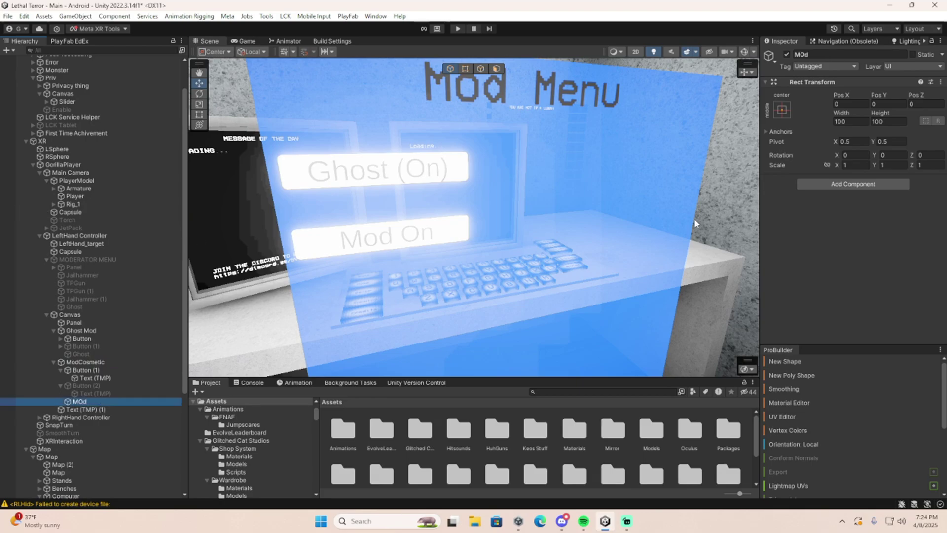
Add the Change Cosmetic On Enable script to MOd and set its cosmetic name to the placeholder dawdedasdwd
{"action": "left_click", "coordinate": [818, 185]}
{"action": "type", "text": "change"}
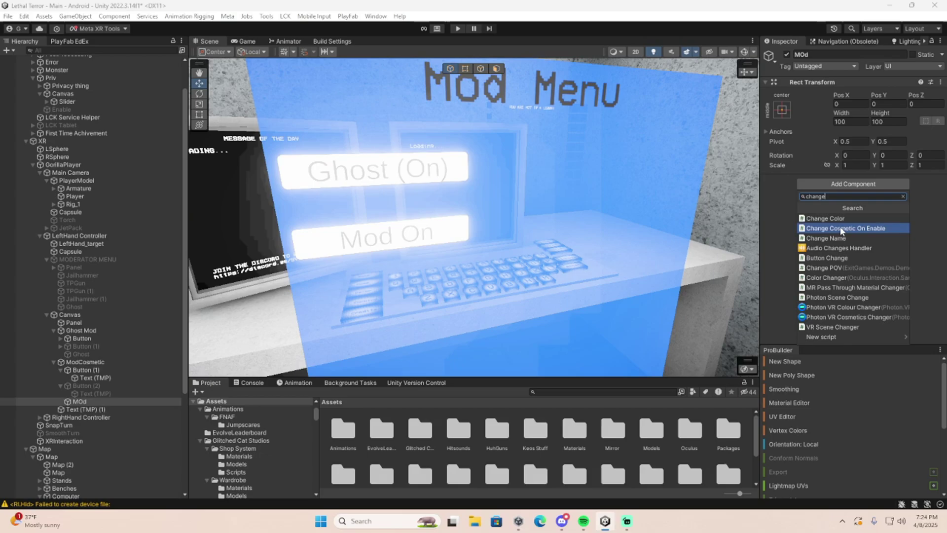
{"action": "left_click", "coordinate": [846, 229]}
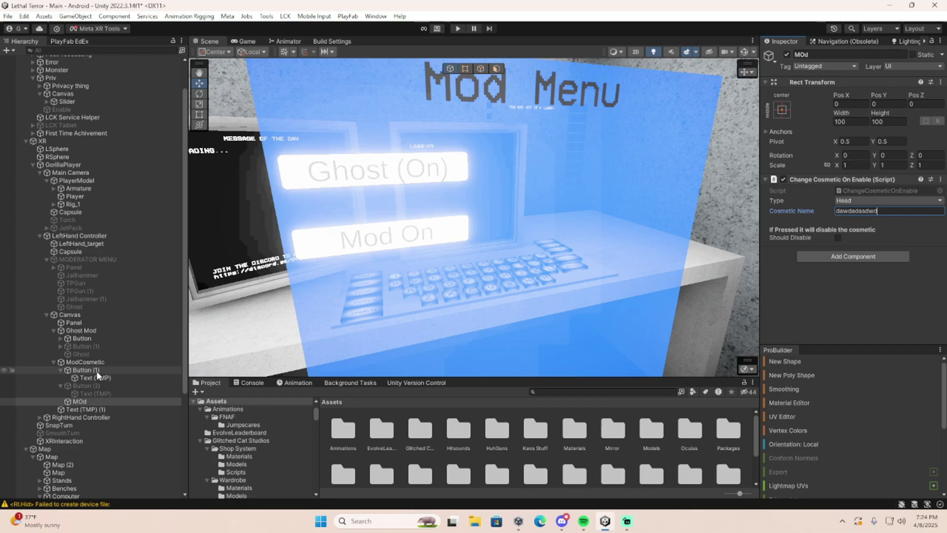
Replace Ghost with MOd in Button (1)'s first On Click entry and set it to GameObject.SetActive with the value ticked
{"action": "left_click", "coordinate": [61, 370]}
{"action": "left_click", "coordinate": [82, 370]}
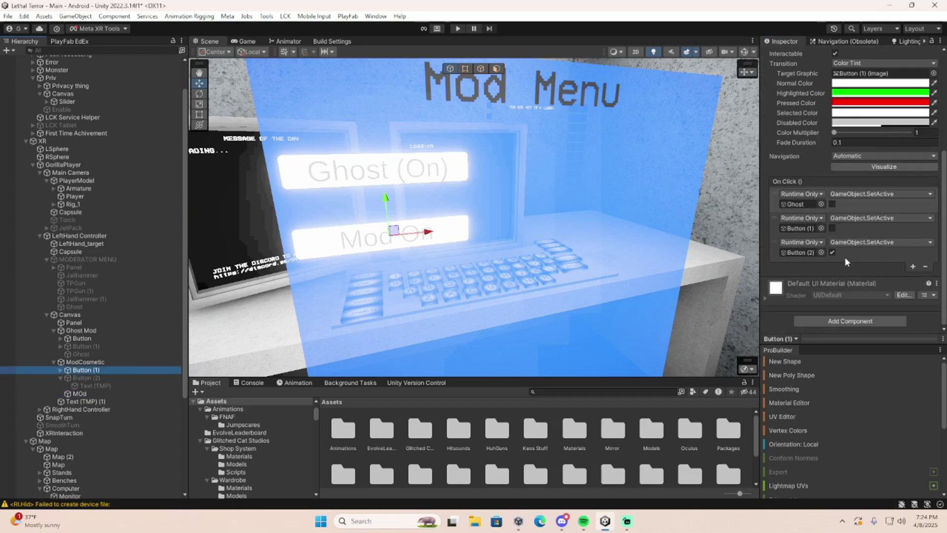
{"action": "left_click_drag", "start_coordinate": [84, 393], "coordinate": [814, 205]}
{"action": "left_click", "coordinate": [858, 193]}
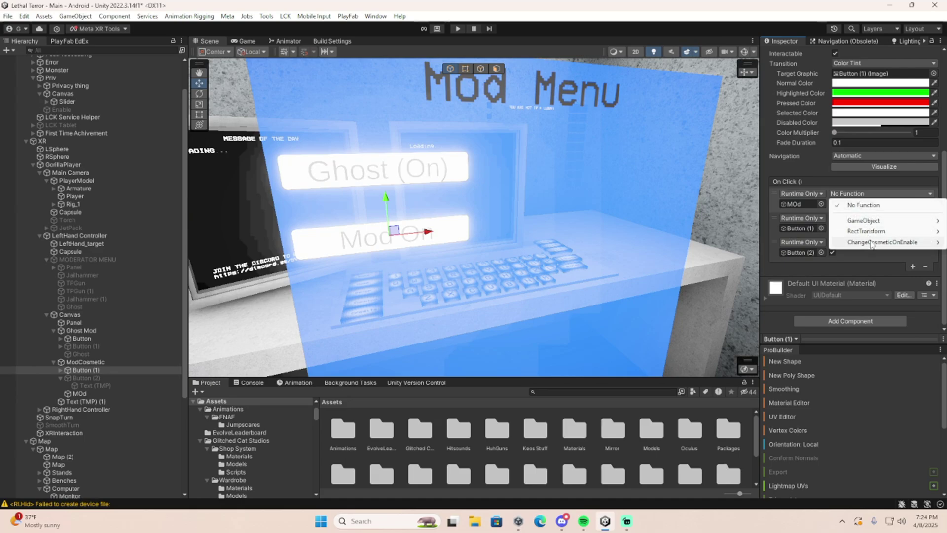
{"action": "mouse_move", "coordinate": [875, 242]}
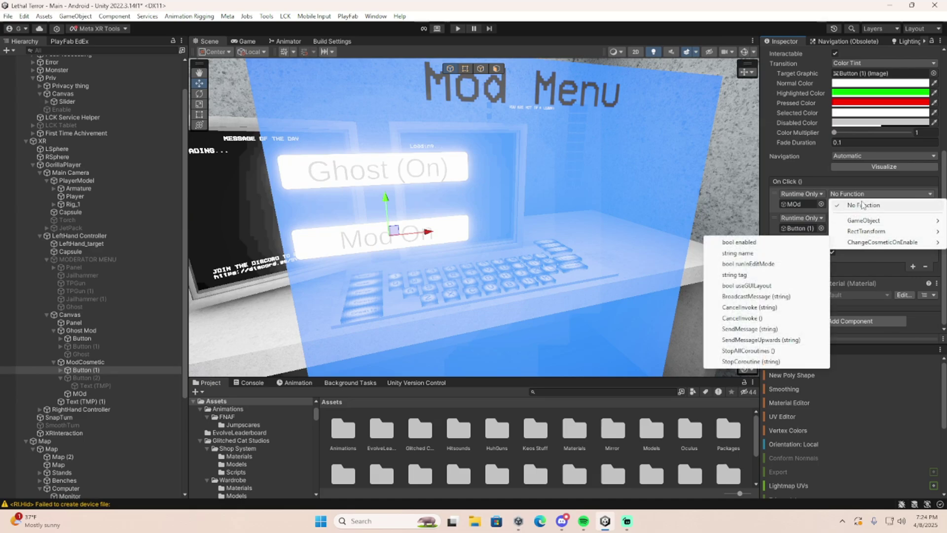
{"action": "mouse_move", "coordinate": [860, 221]}
{"action": "left_click", "coordinate": [742, 296]}
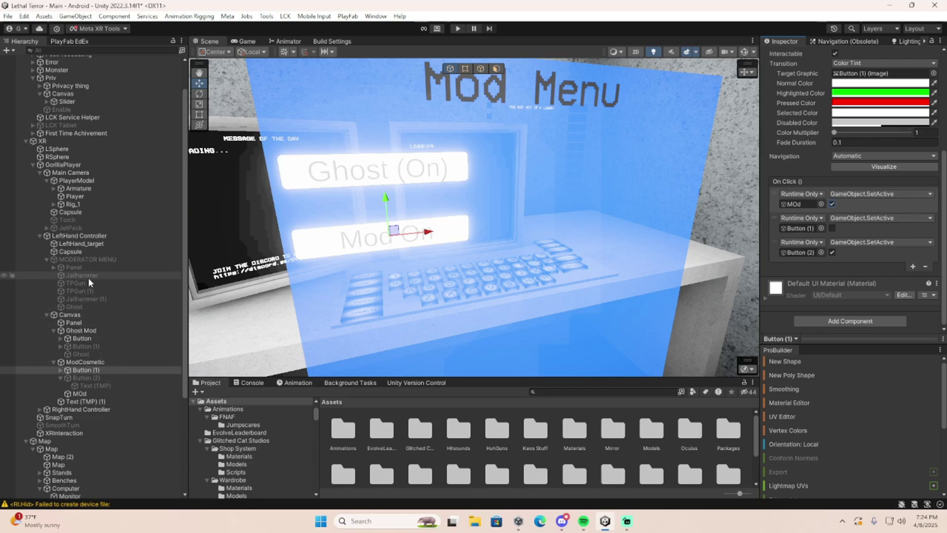
Check which objects JailHammerEquip's On Click entries target and compare them with the entries of ModCosmetic's Button (2) and Button (1)
{"action": "left_click", "coordinate": [54, 267]}
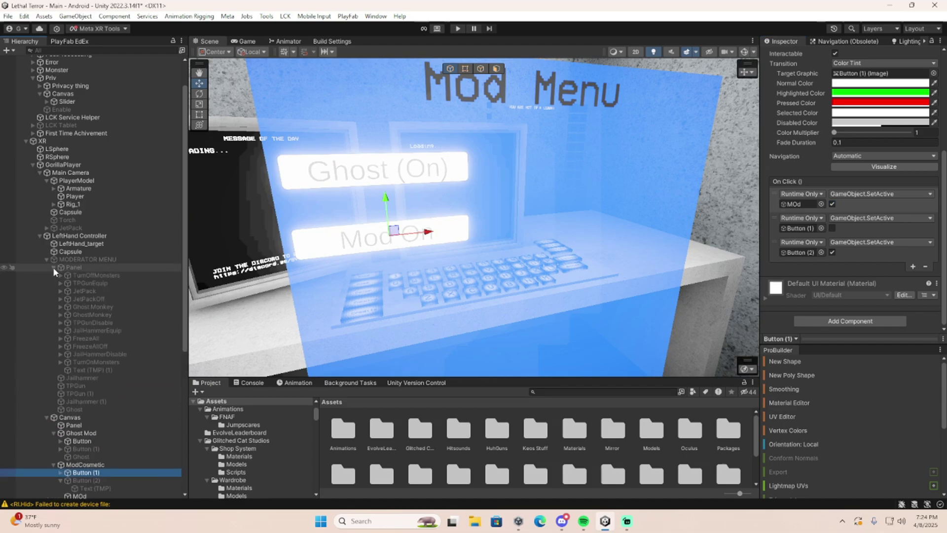
{"action": "left_click", "coordinate": [99, 330]}
{"action": "left_click", "coordinate": [802, 262]}
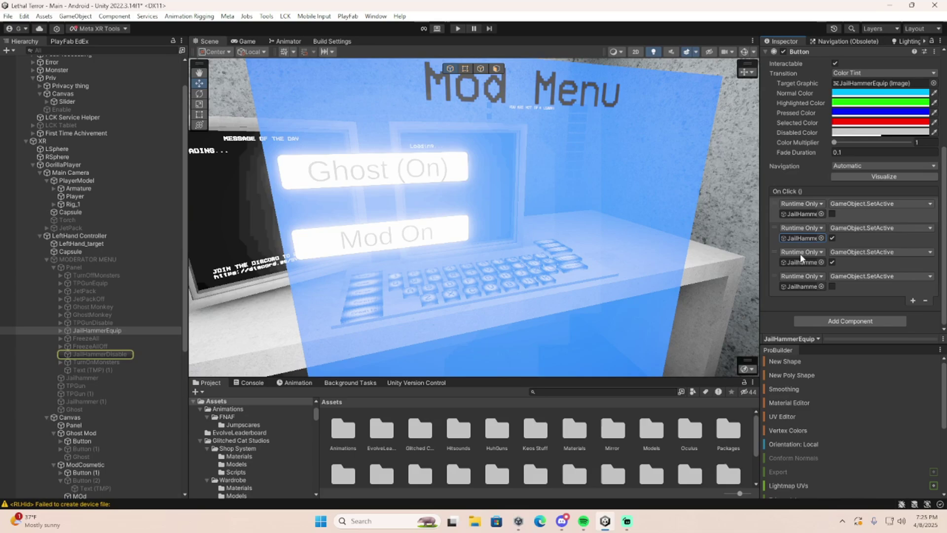
{"action": "left_click", "coordinate": [803, 286]}
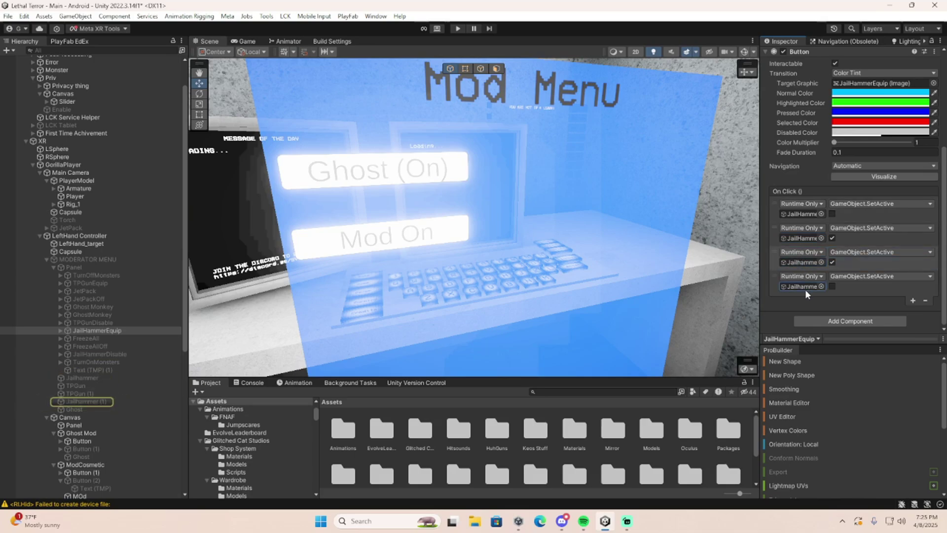
{"action": "scroll", "coordinate": [151, 381], "scroll_direction": "down", "scroll_amount": 5}
{"action": "left_click", "coordinate": [90, 333]}
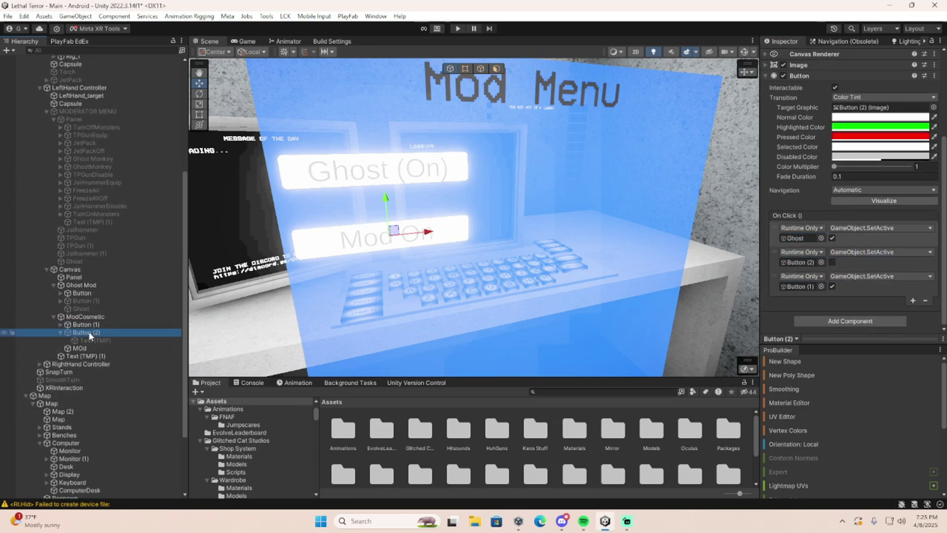
{"action": "left_click", "coordinate": [86, 324]}
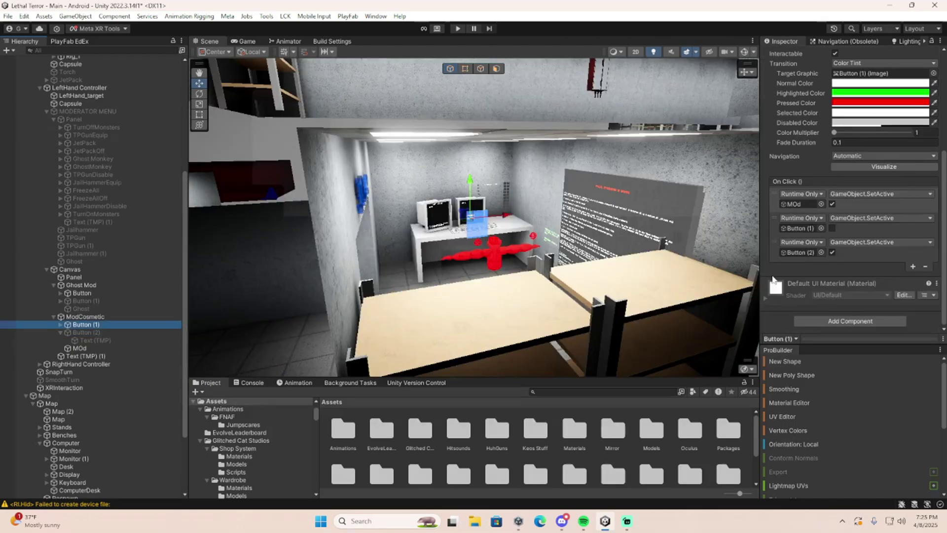
Duplicate MOd, enable Should Disable on the copy's Change Cosmetic On Enable script, and deactivate the copy
{"action": "key", "text": "f"}
{"action": "left_click", "coordinate": [162, 348]}
{"action": "key", "text": "ctrl+d"}
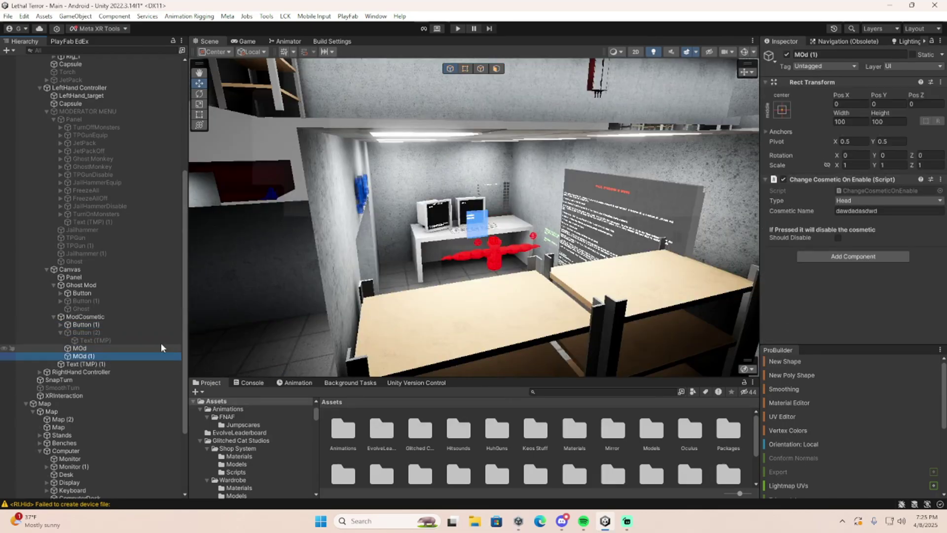
{"action": "left_click", "coordinate": [837, 237]}
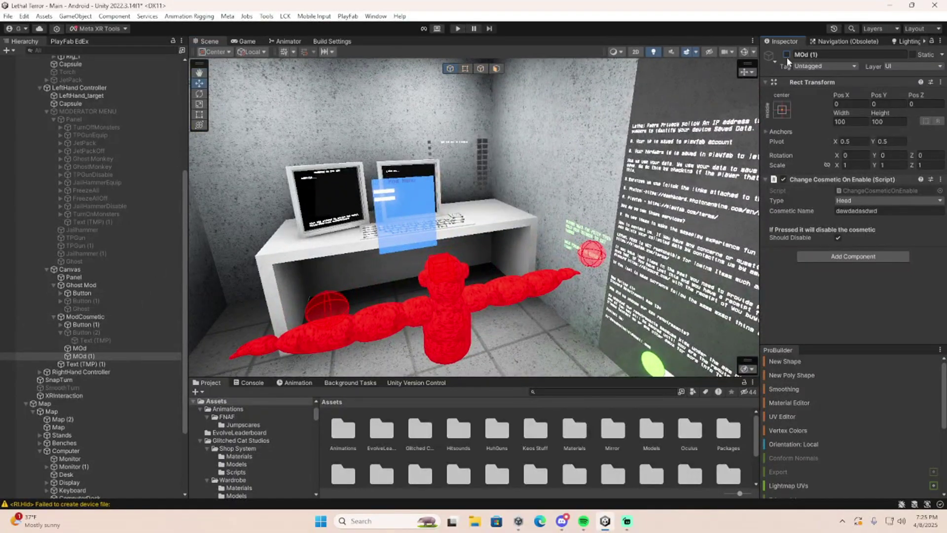
{"action": "left_click", "coordinate": [787, 54]}
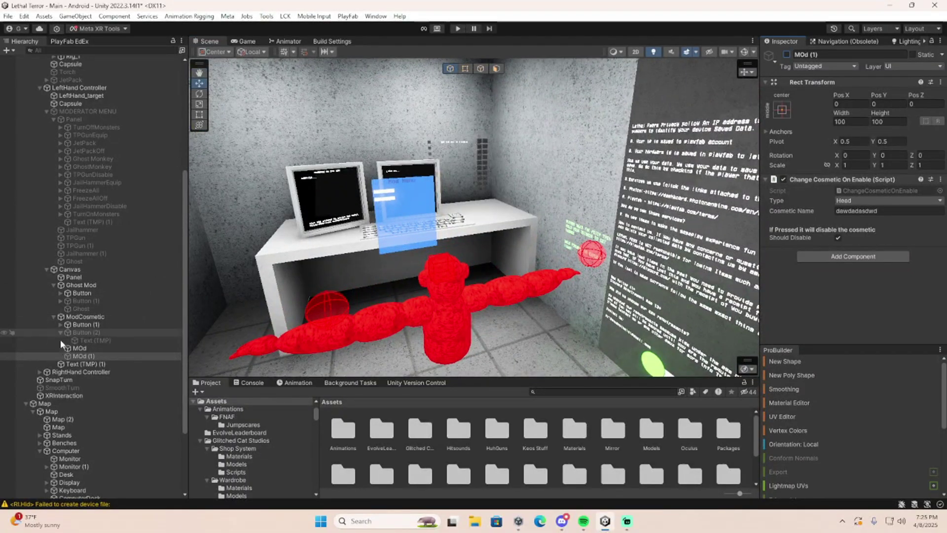
Add an On Click entry to Button (1) that calls GameObject.SetActive on MOd (1) with the value unticked
{"action": "left_click", "coordinate": [86, 325]}
{"action": "scroll", "coordinate": [879, 317], "scroll_direction": "down", "scroll_amount": 5}
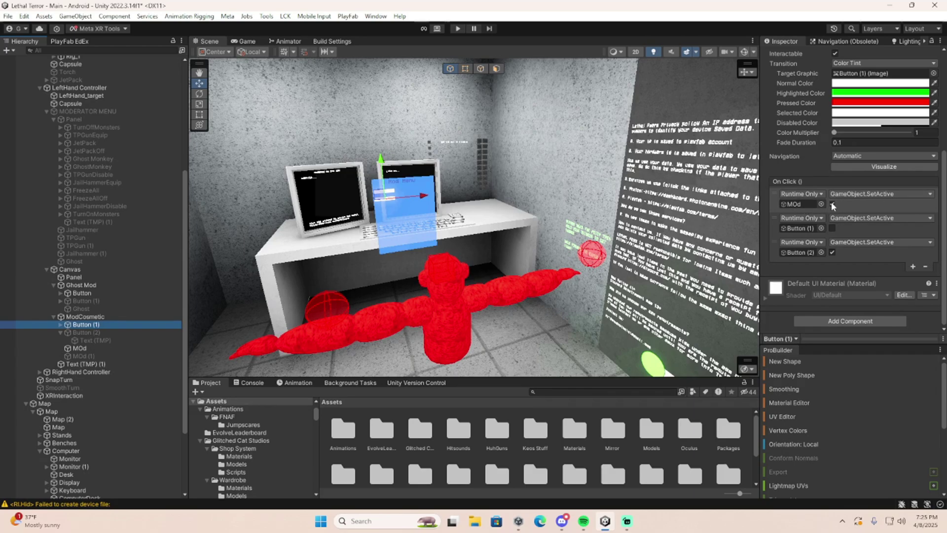
{"action": "left_click", "coordinate": [913, 266]}
{"action": "left_click_drag", "start_coordinate": [100, 358], "coordinate": [797, 256]}
{"action": "left_click", "coordinate": [840, 242]}
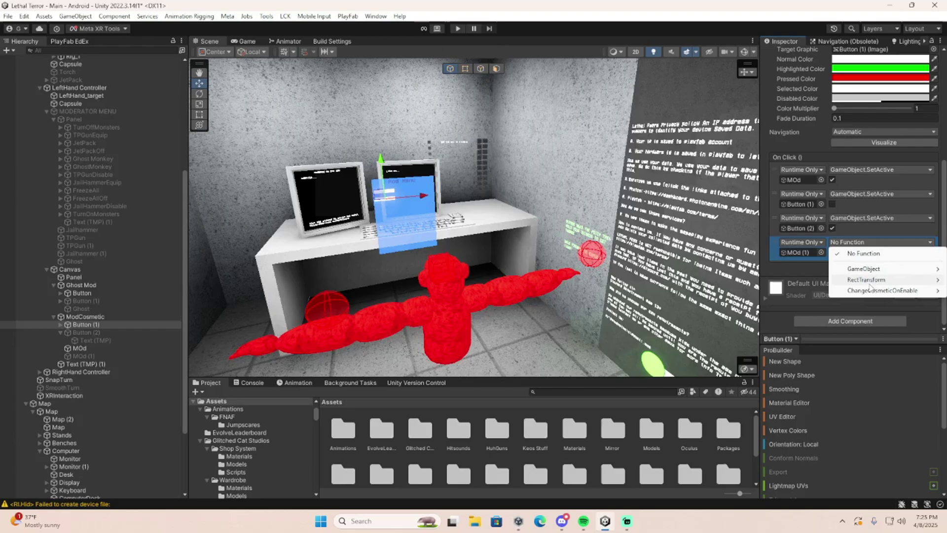
{"action": "mouse_move", "coordinate": [864, 270]}
{"action": "left_click", "coordinate": [805, 345]}
{"action": "left_click", "coordinate": [832, 252]}
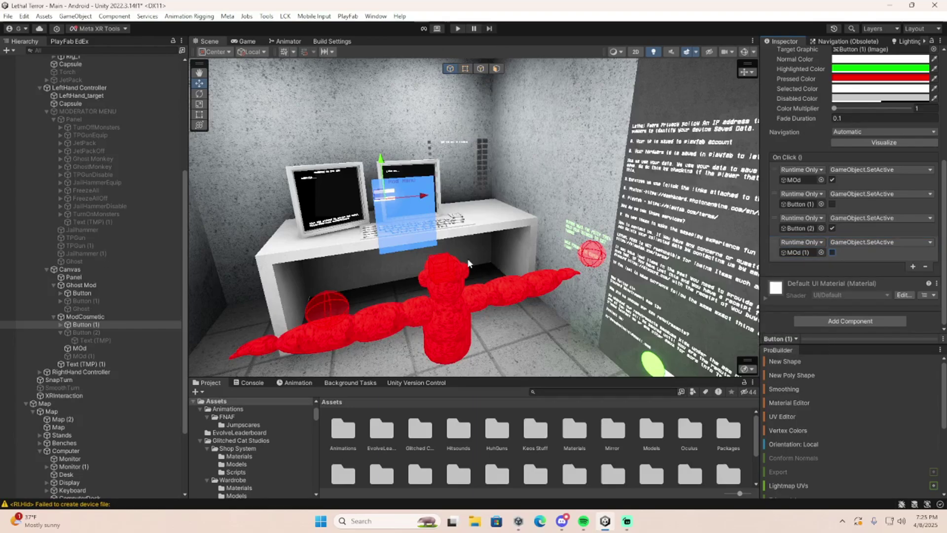
Replace Ghost with MOd in Button (2)'s first On Click entry and set its GameObject.SetActive value to unticked
{"action": "left_click", "coordinate": [87, 332]}
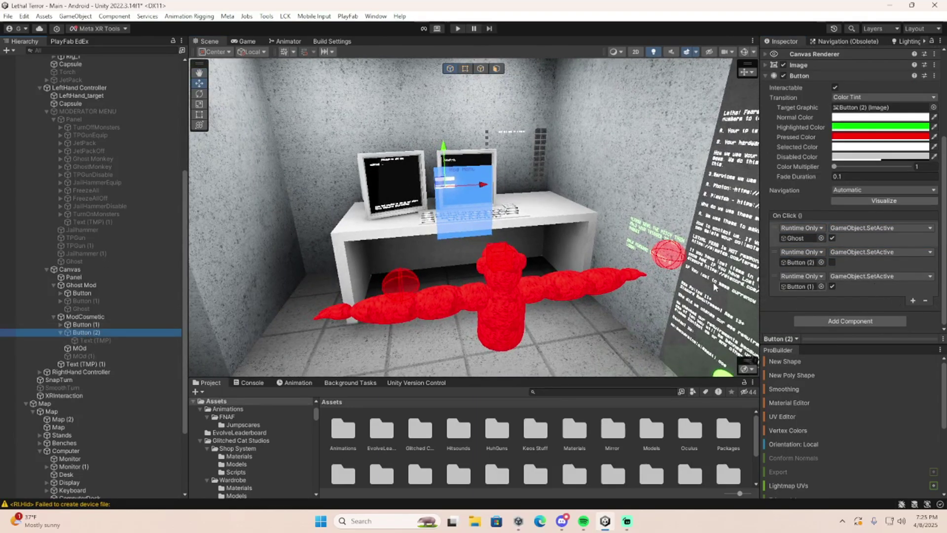
{"action": "left_click_drag", "start_coordinate": [85, 349], "coordinate": [804, 240]}
{"action": "left_click", "coordinate": [846, 228]}
{"action": "mouse_move", "coordinate": [863, 254]}
{"action": "left_click", "coordinate": [742, 331]}
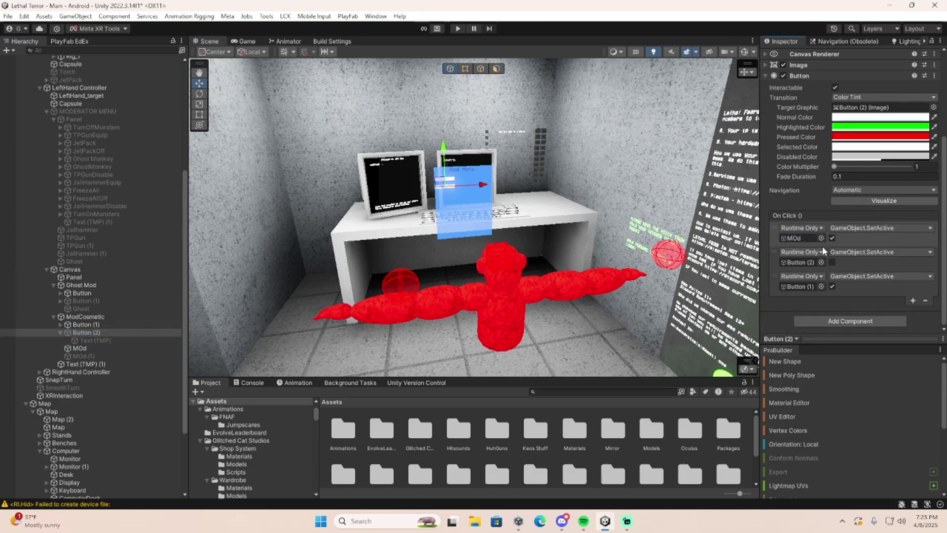
{"action": "left_click", "coordinate": [833, 238]}
Add an On Click entry to Button (2) that calls GameObject.SetActive on MOd (1), and save the scene
{"action": "left_click", "coordinate": [913, 300]}
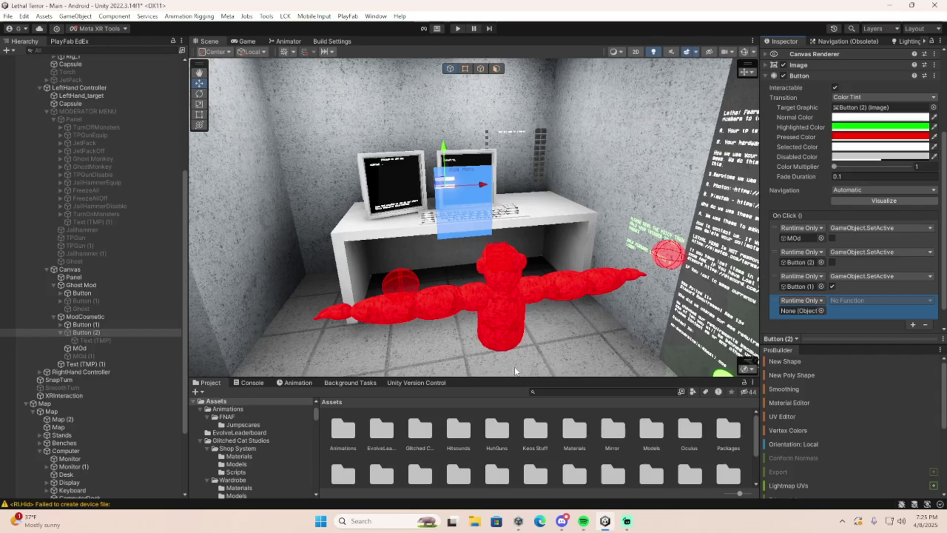
{"action": "left_click_drag", "start_coordinate": [88, 357], "coordinate": [801, 310]}
{"action": "left_click", "coordinate": [880, 276]}
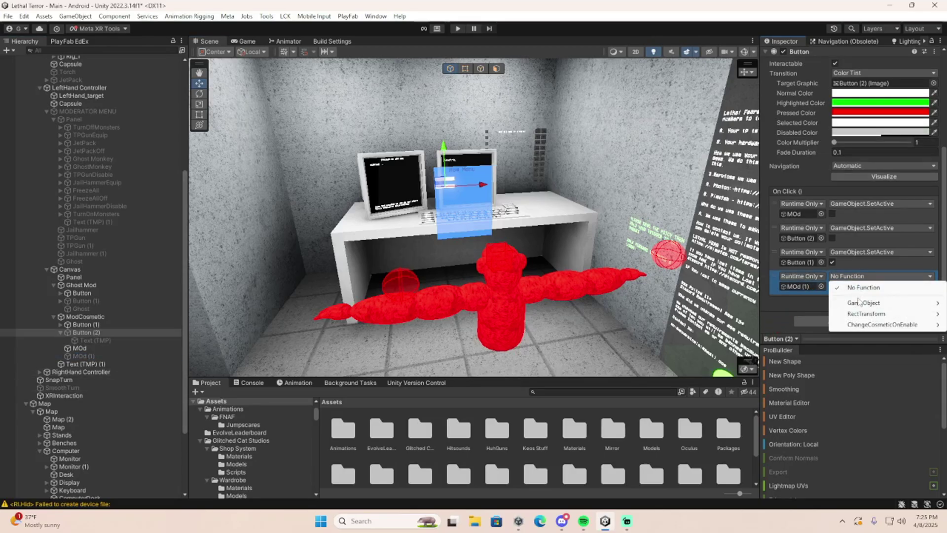
{"action": "mouse_move", "coordinate": [863, 302]}
{"action": "left_click", "coordinate": [747, 378]}
{"action": "mouse_move", "coordinate": [572, 285]}
{"action": "right_mouse_down"}
{"action": "mouse_move", "coordinate": [567, 262]}
{"action": "mouse_move", "coordinate": [572, 281]}
{"action": "right_mouse_up"}
{"action": "key", "text": "ctrl+s"}
Examine the Mod Menu canvas and its Ghost and Mod buttons up close in the scene with ModCosmetic selected
{"action": "scroll", "coordinate": [548, 264], "scroll_direction": "up", "scroll_amount": 3}
{"action": "left_click", "coordinate": [82, 317]}
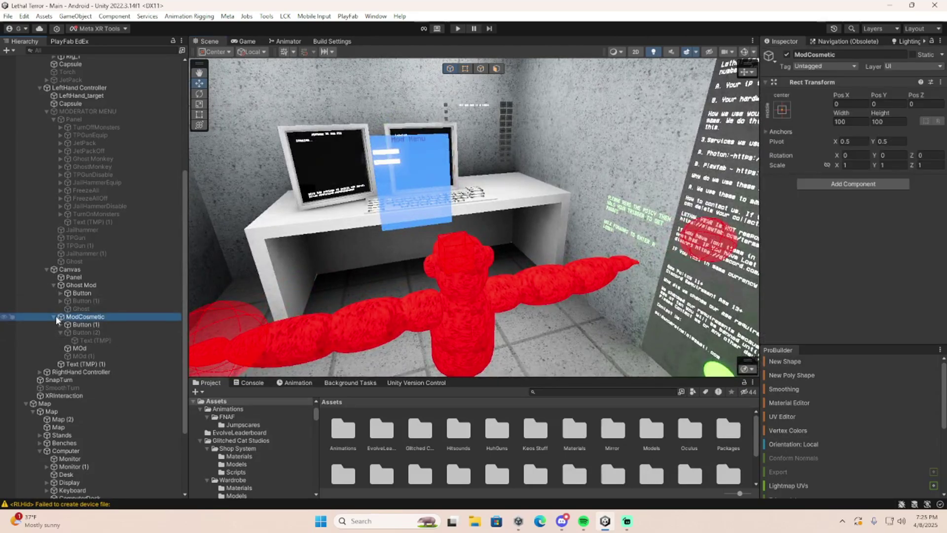
{"action": "mouse_move", "coordinate": [449, 225]}
{"action": "right_mouse_down"}
{"action": "mouse_move", "coordinate": [410, 207]}
{"action": "mouse_move", "coordinate": [431, 219]}
{"action": "mouse_move", "coordinate": [437, 211]}
{"action": "right_mouse_up"}
{"action": "key", "text": "w"}
{"action": "key", "text": "s"}
{"action": "key", "text": "w"}
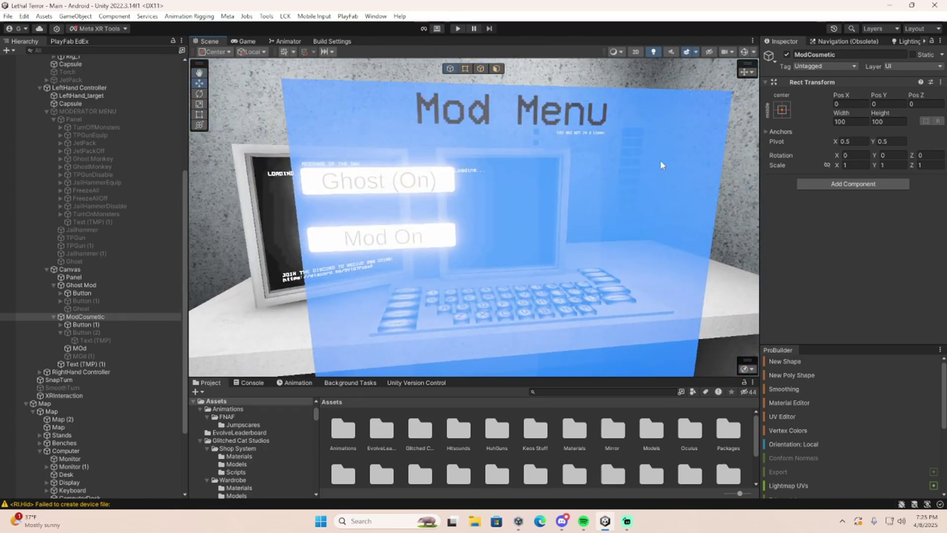
{"action": "right_click_drag", "start_coordinate": [488, 246], "coordinate": [506, 251]}
{"action": "key", "text": "s"}
{"action": "key", "text": "w"}
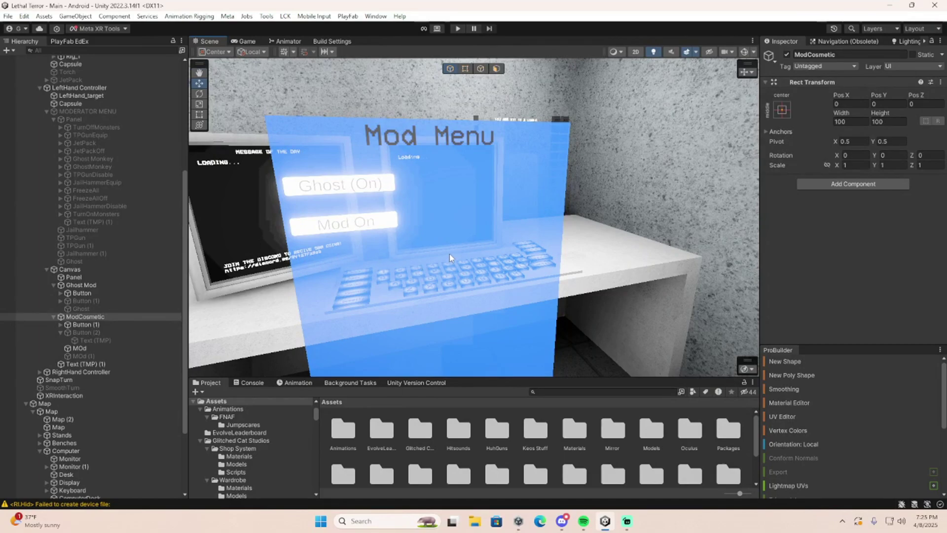